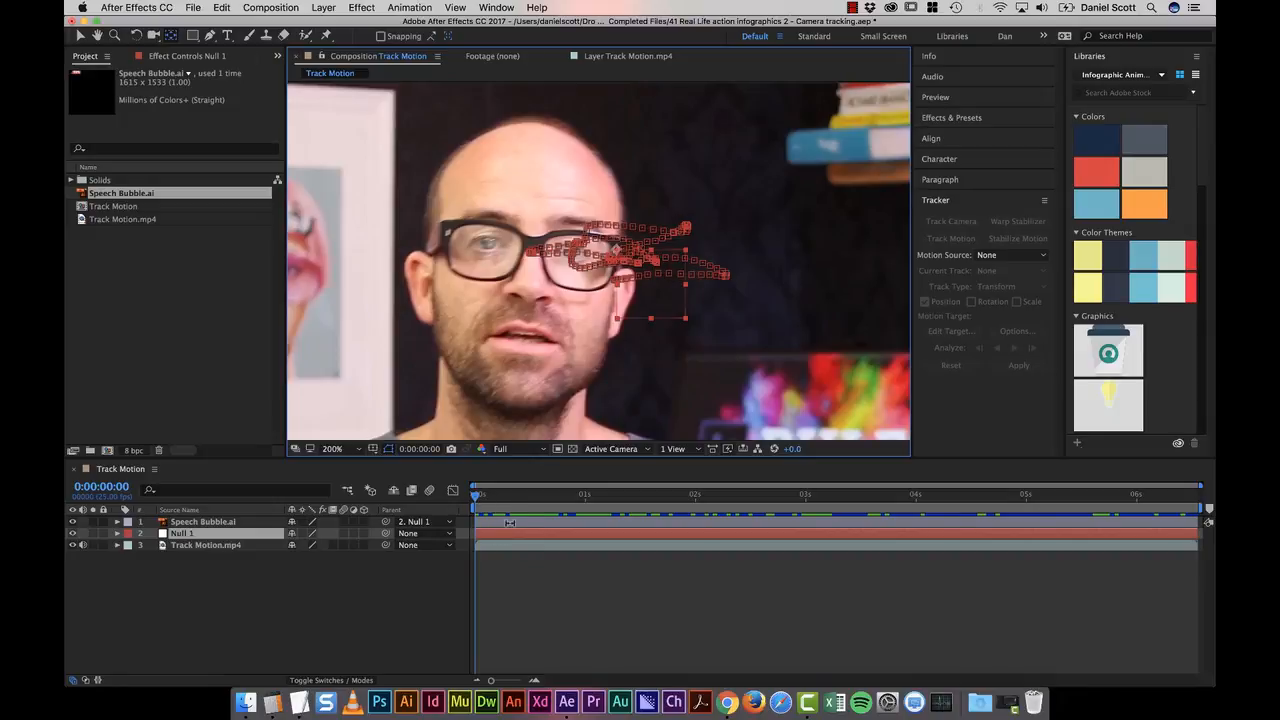
Preview the finished Track Motion composition from the start, with the whole frame visible, to see the speech bubble follow the head.
{"action": "left_click_drag", "start_coordinate": [478, 496], "coordinate": [416, 527]}
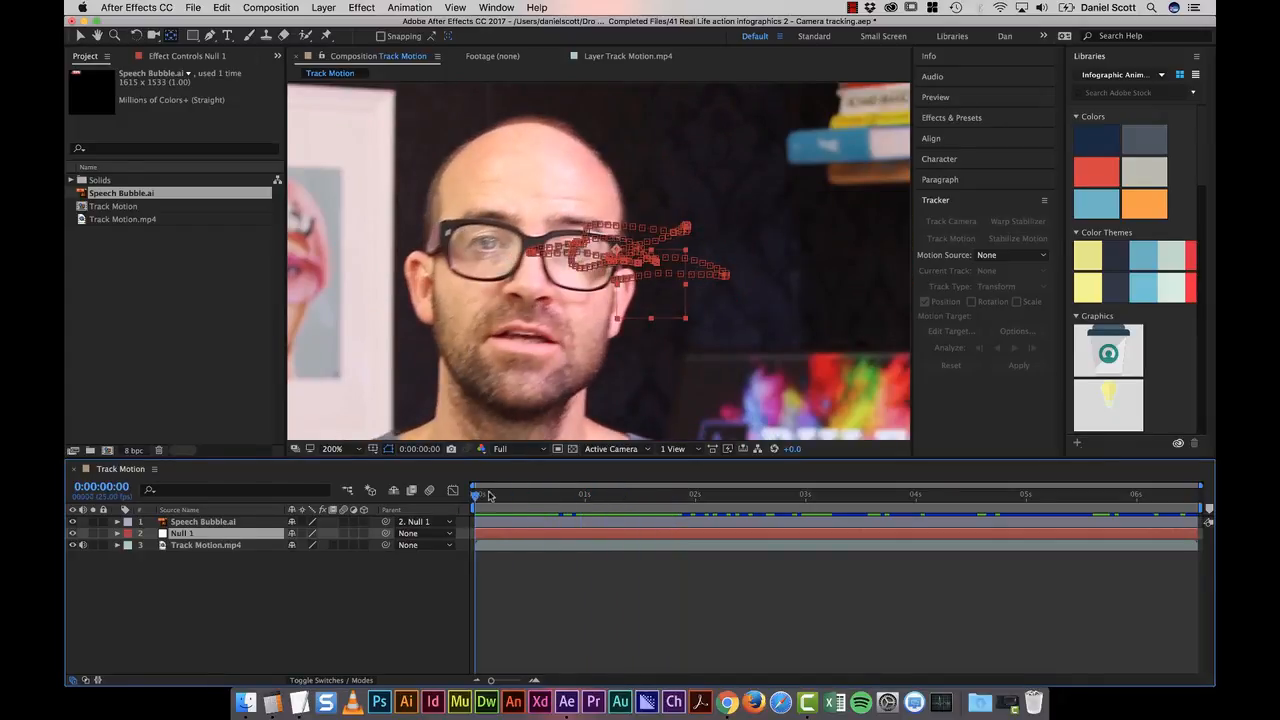
{"action": "left_click", "coordinate": [357, 452]}
{"action": "left_click", "coordinate": [355, 466]}
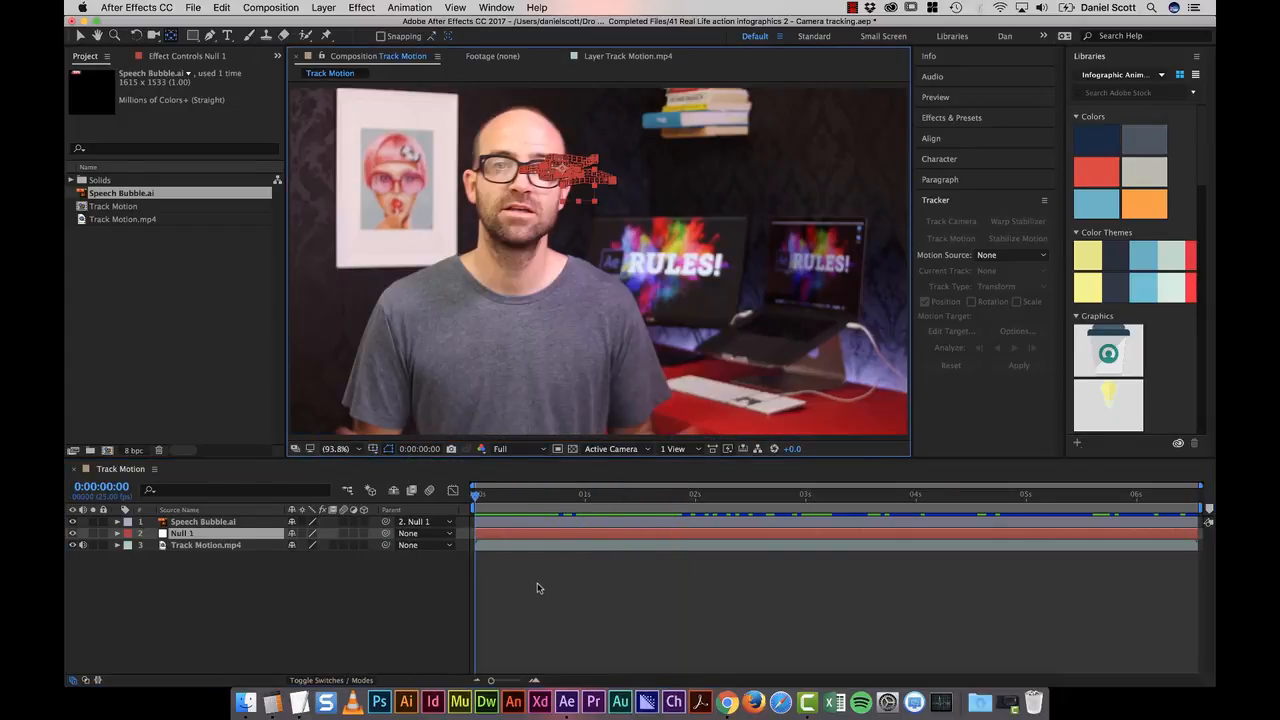
{"action": "key", "text": "space"}
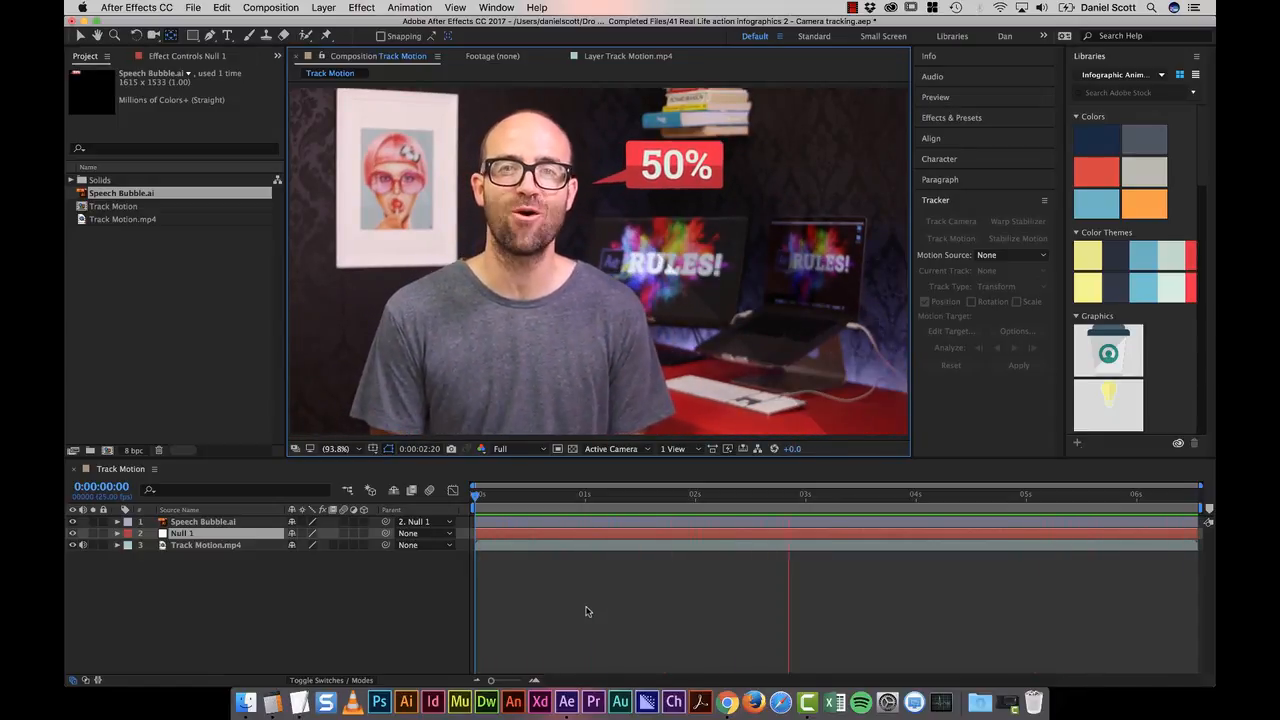
{"action": "key", "text": "space"}
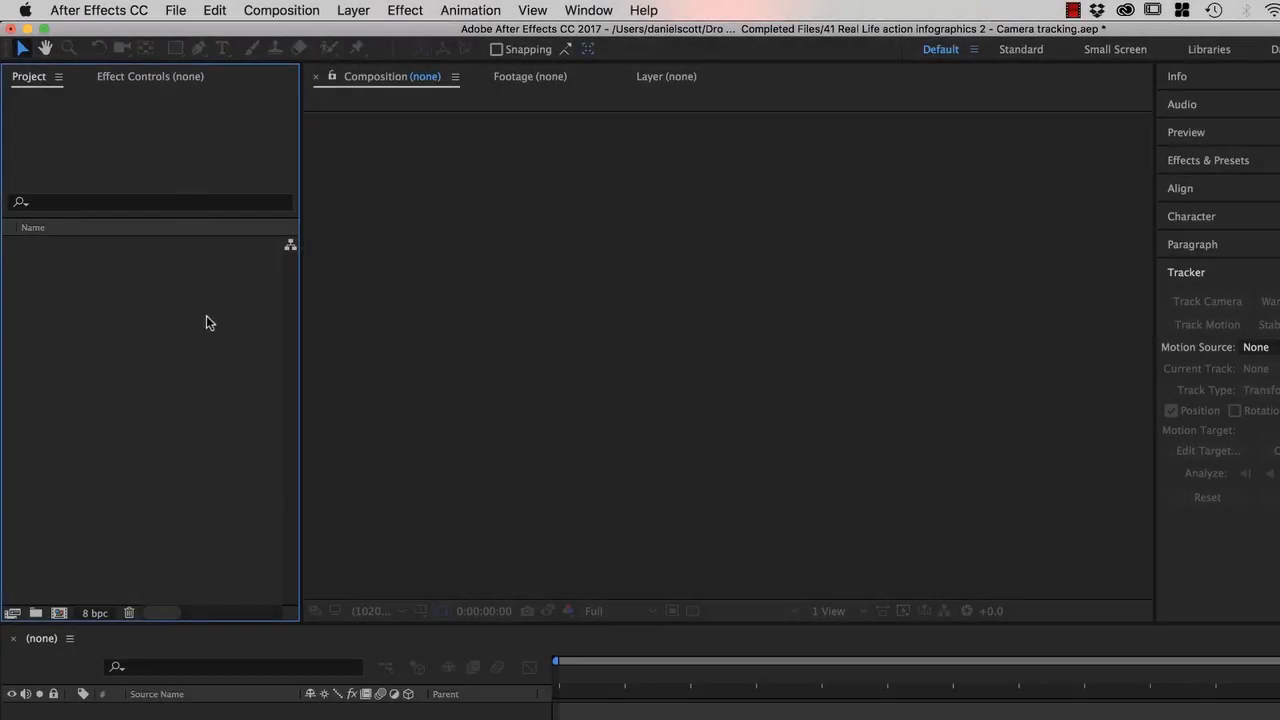
Import the footage Track Motion.mp4 from the 09 Real Life folder into the project.
{"action": "double_click", "coordinate": [161, 334]}
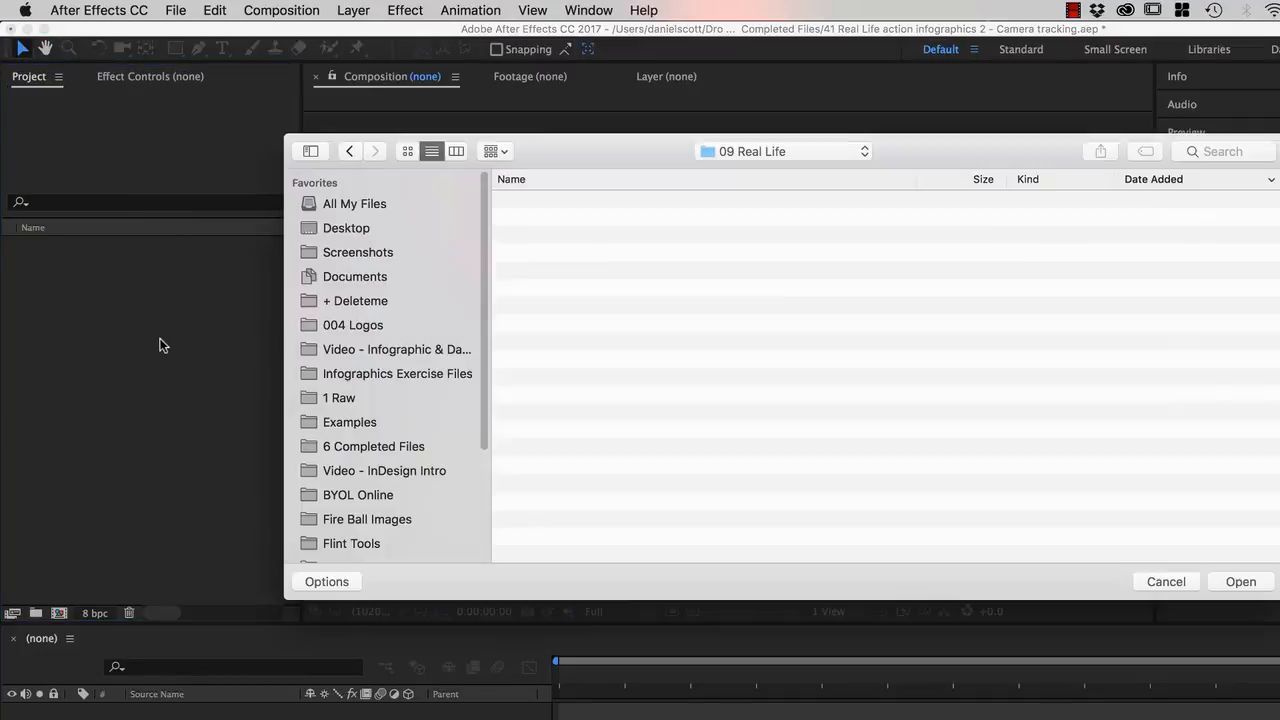
{"action": "left_click", "coordinate": [541, 219]}
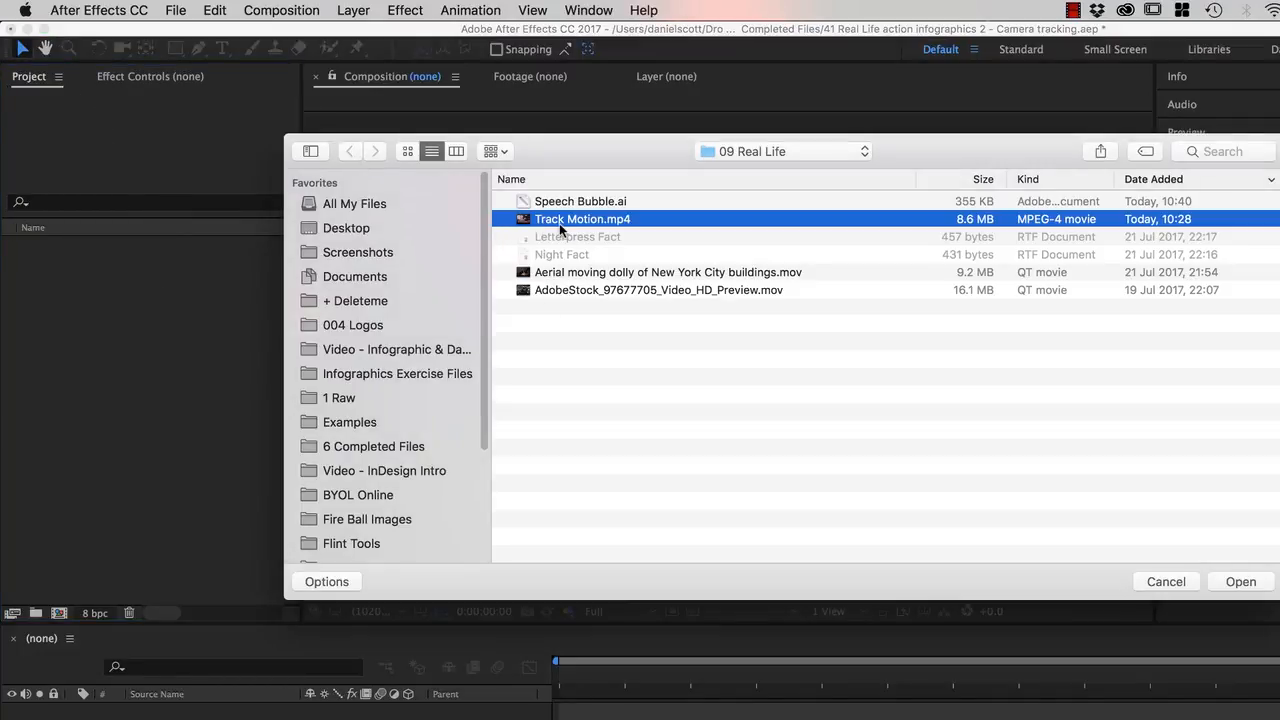
{"action": "left_click", "coordinate": [1240, 582]}
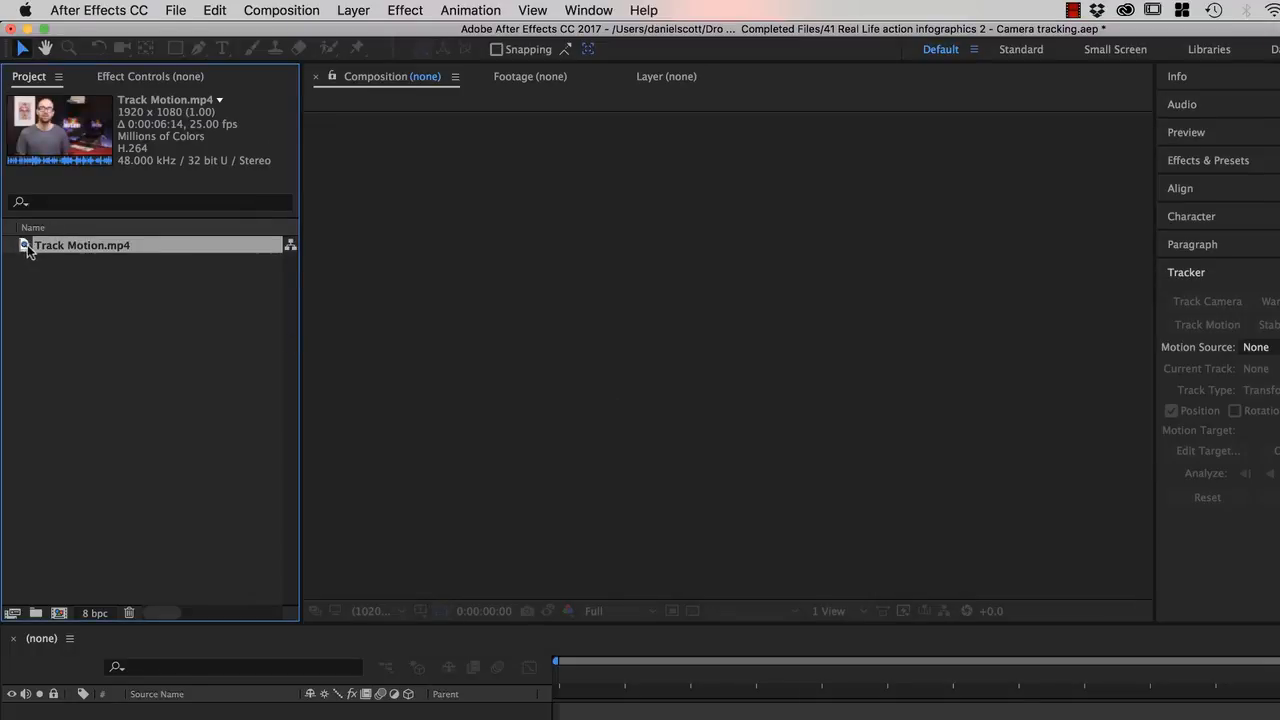
{"action": "right_click", "coordinate": [28, 249]}
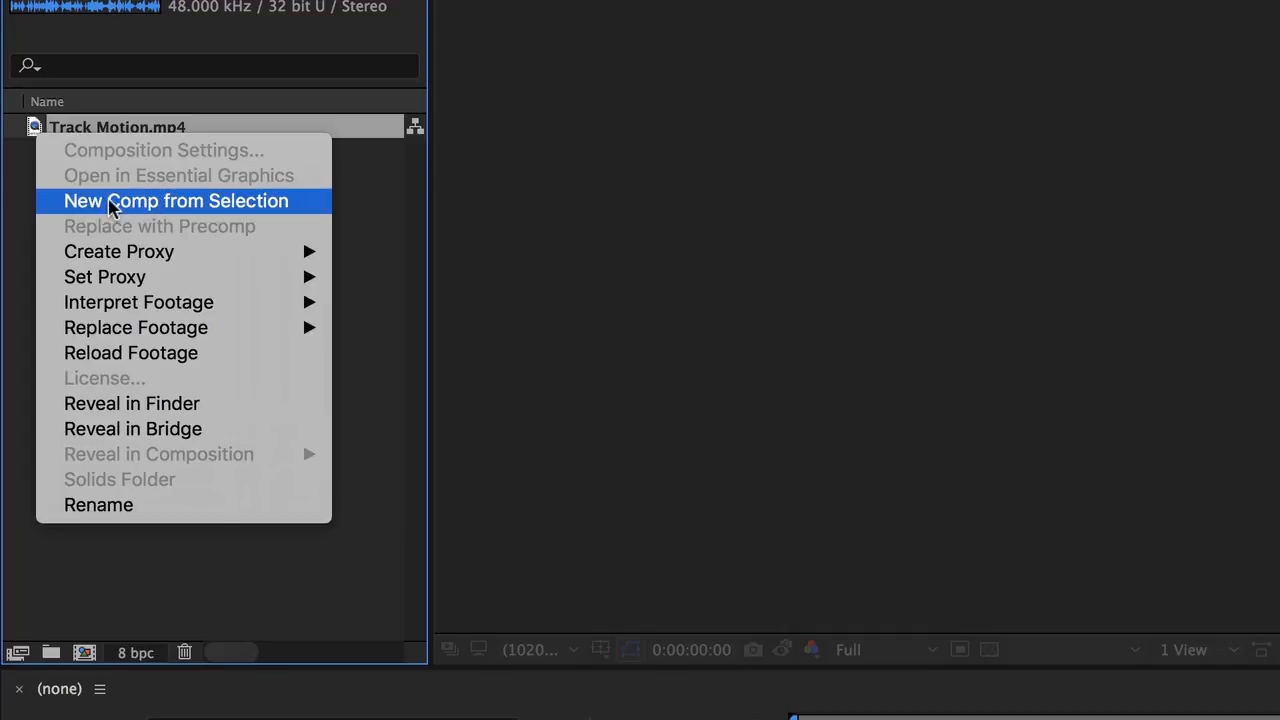
{"action": "left_click", "coordinate": [112, 201]}
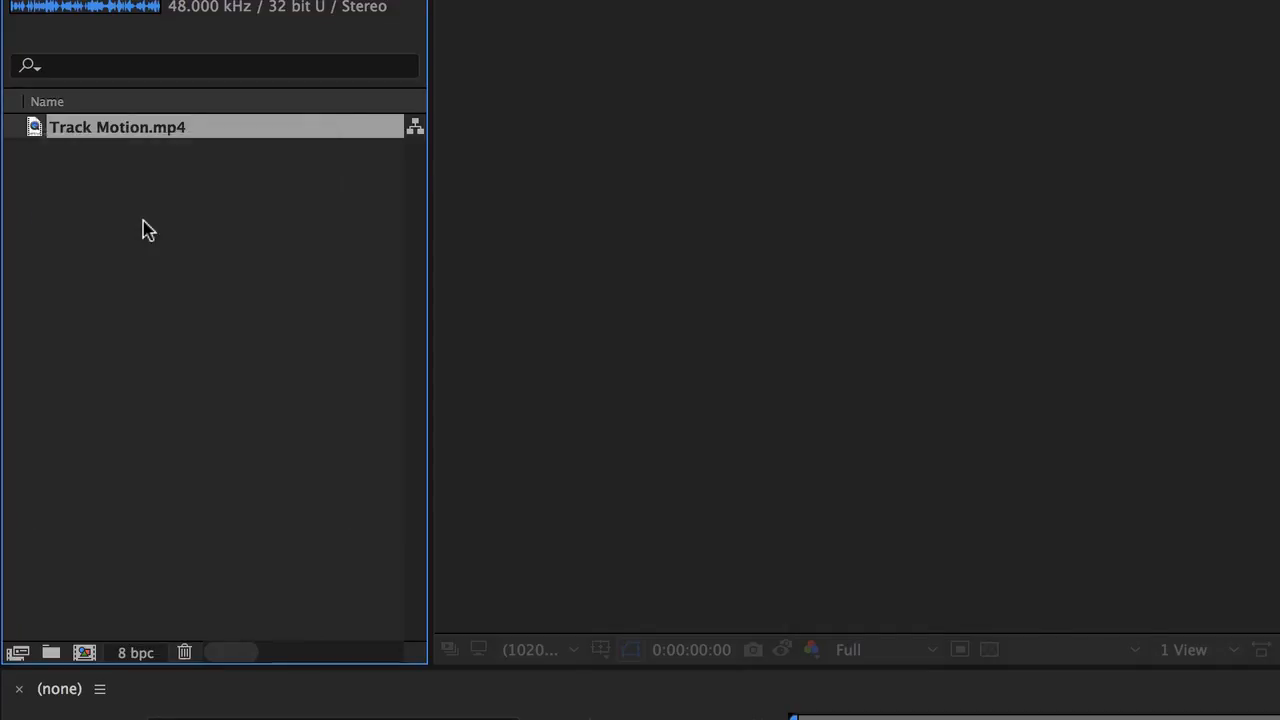
{"action": "key", "text": "Delete"}
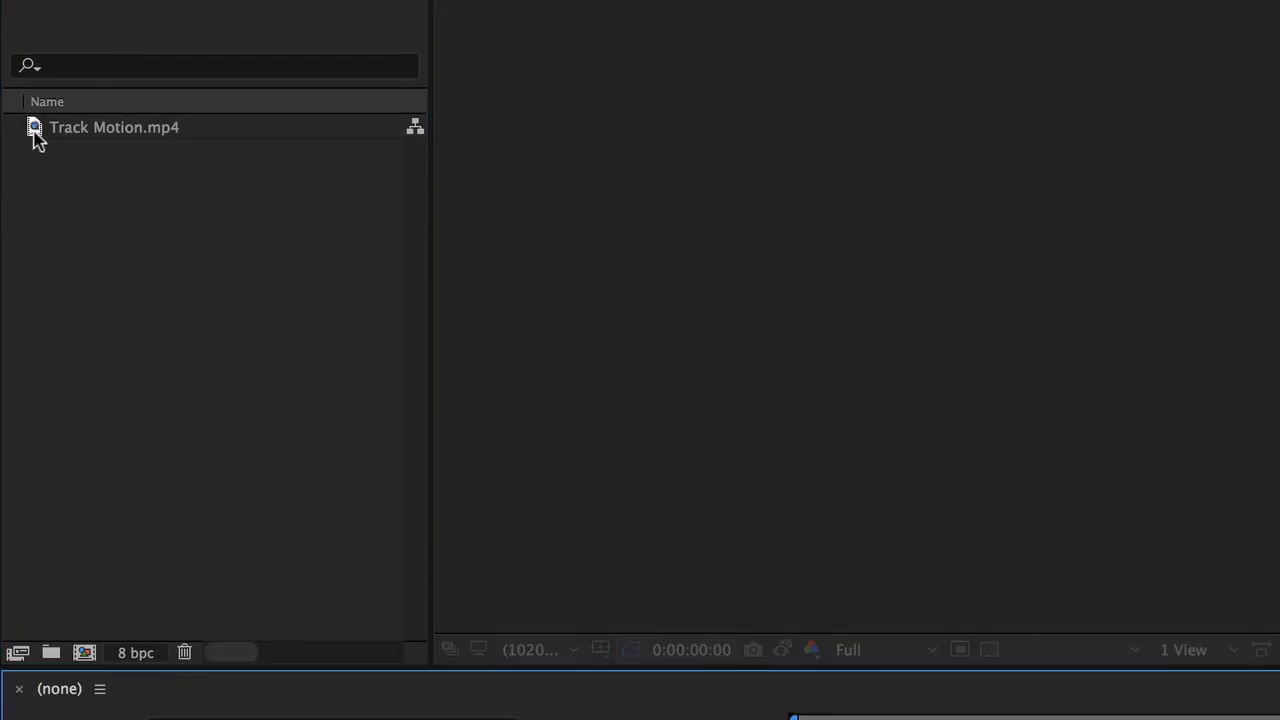
Create a new composition from the Track Motion.mp4 footage and scrub through its opening, ending at the first frame.
{"action": "left_click_drag", "start_coordinate": [34, 134], "coordinate": [88, 652]}
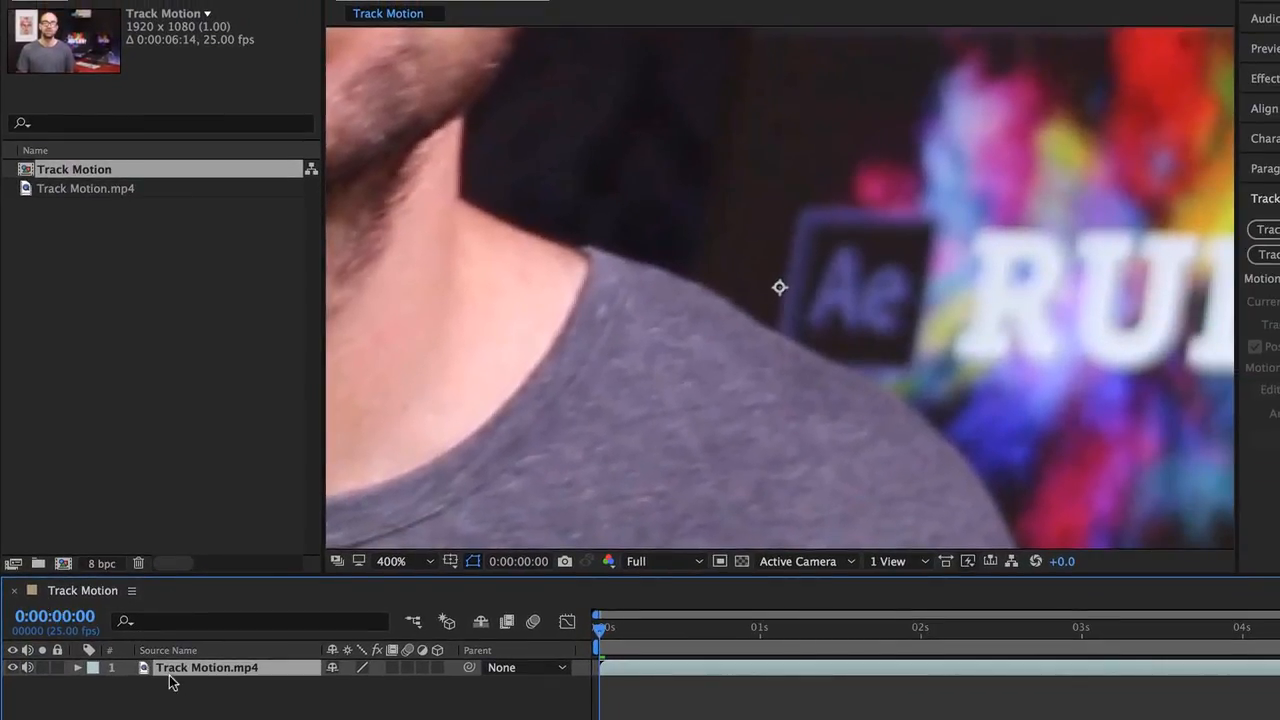
{"action": "scroll", "coordinate": [907, 314], "scroll_direction": "down", "scroll_amount": 6}
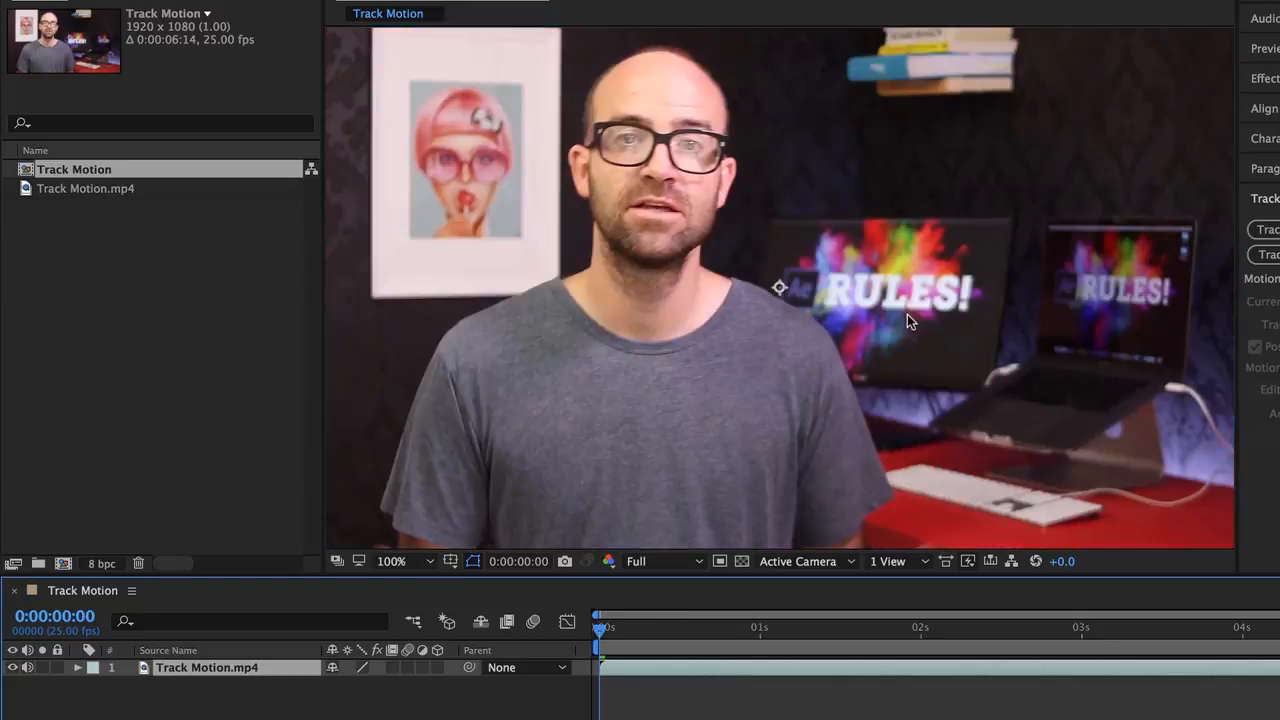
{"action": "scroll", "coordinate": [897, 335], "scroll_direction": "up", "scroll_amount": 2}
{"action": "left_click_drag", "start_coordinate": [652, 627], "coordinate": [594, 652]}
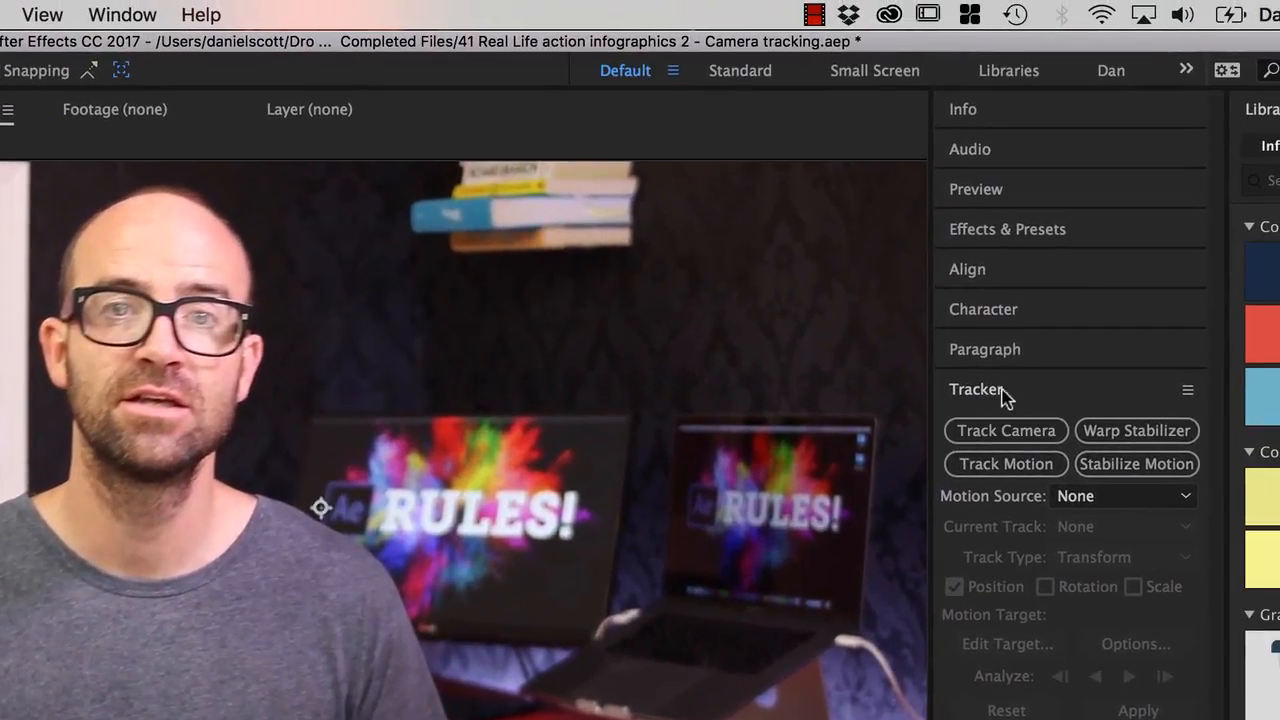
Start Track Motion for the Track Motion.mp4 layer with the Tracker.
{"action": "left_click", "coordinate": [1268, 199]}
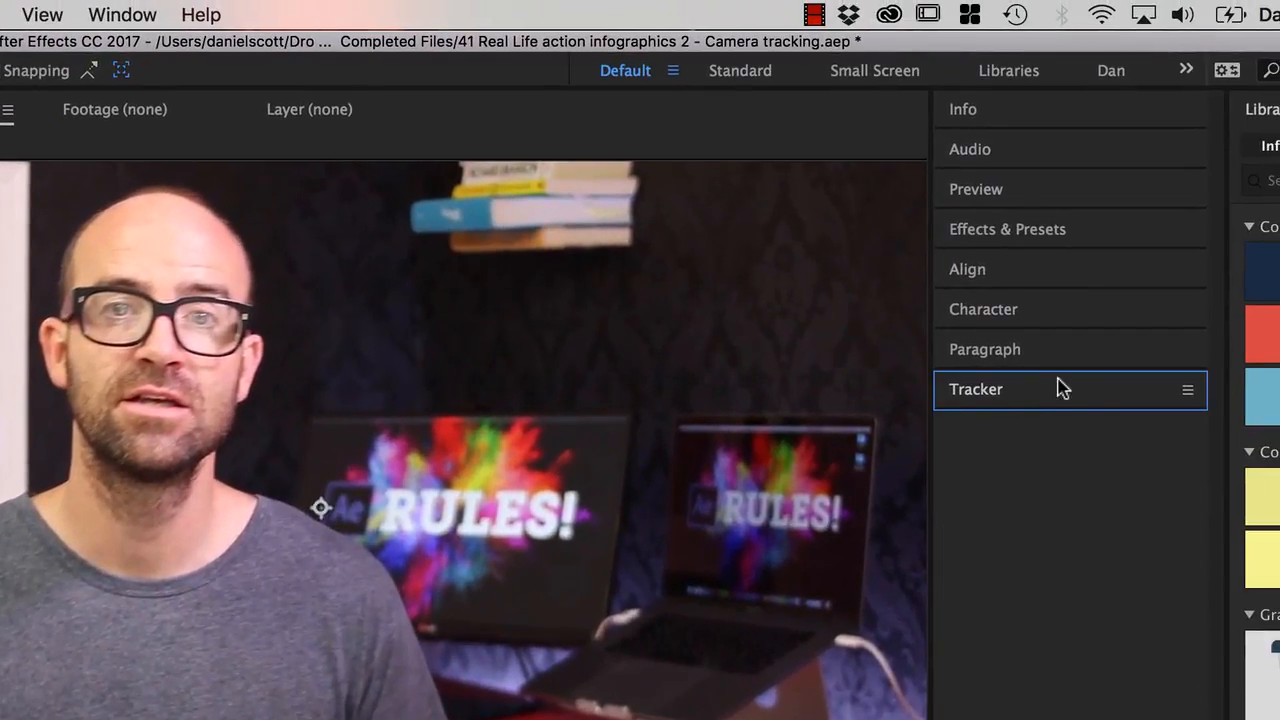
{"action": "left_click", "coordinate": [122, 14]}
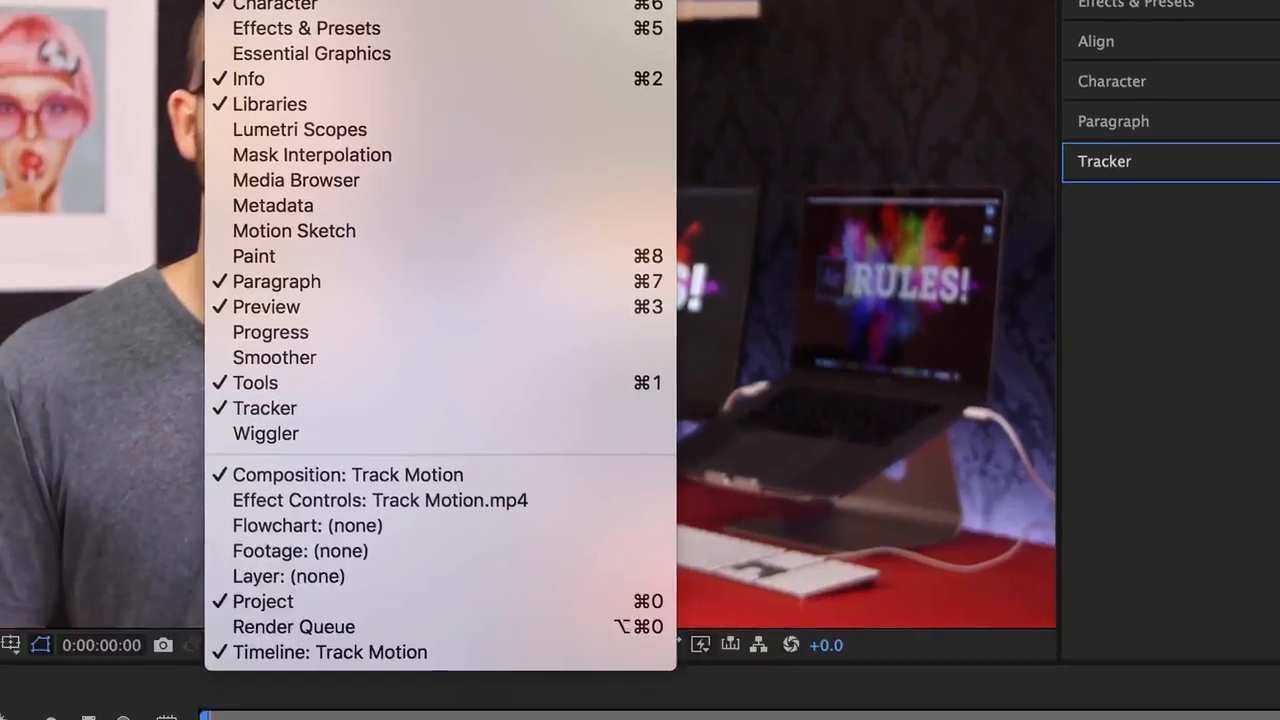
{"action": "left_click", "coordinate": [1134, 597]}
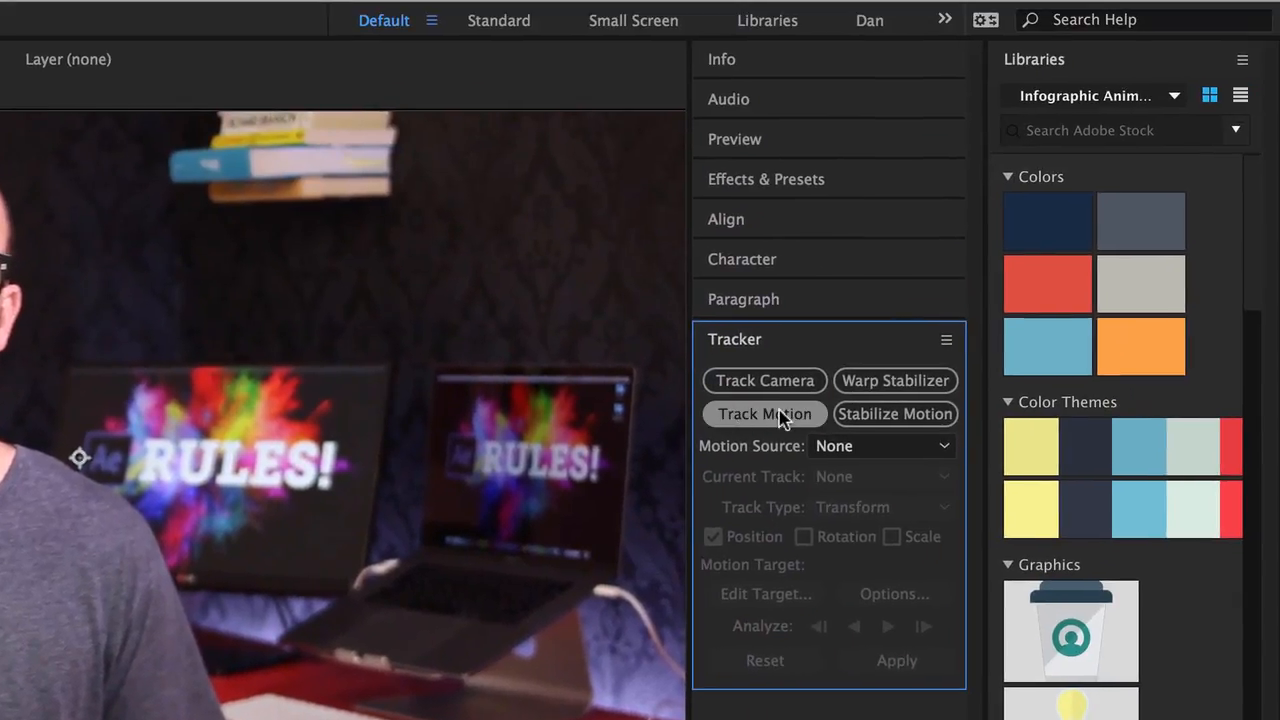
{"action": "left_click", "coordinate": [768, 420]}
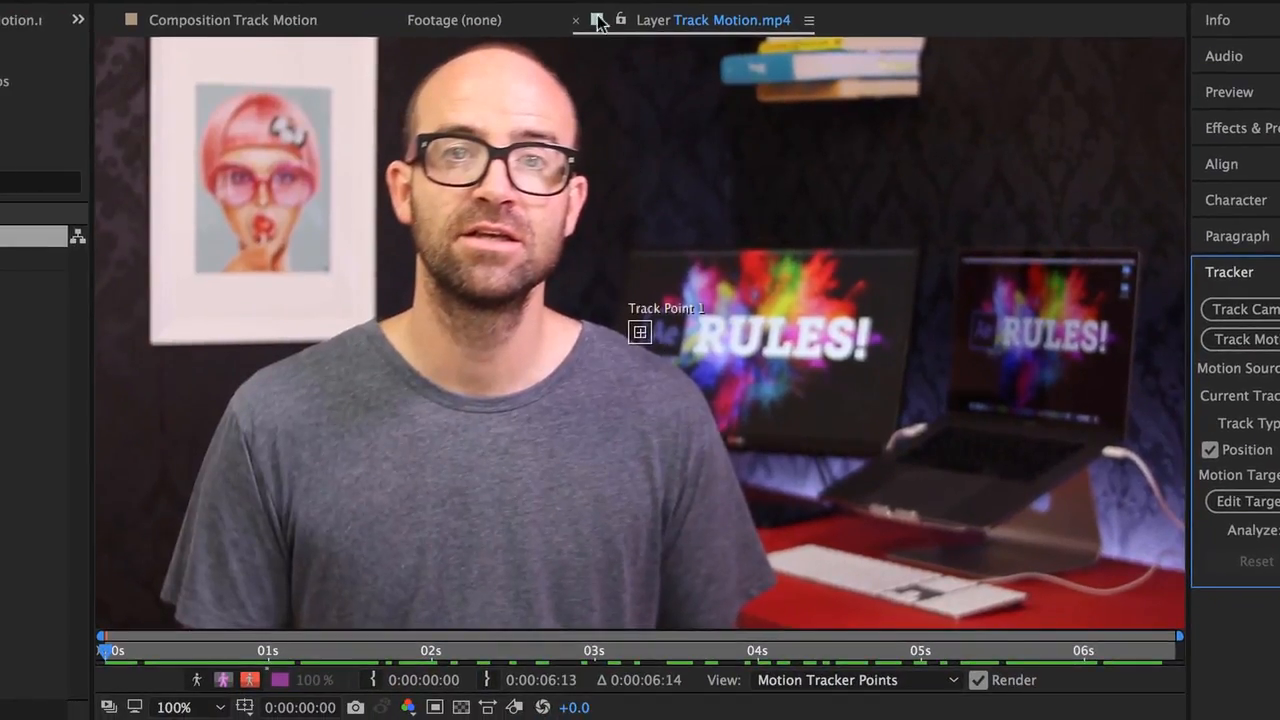
Compare the Track Motion composition view with the Track Motion.mp4 layer view, ending in the layer view.
{"action": "left_click", "coordinate": [225, 23]}
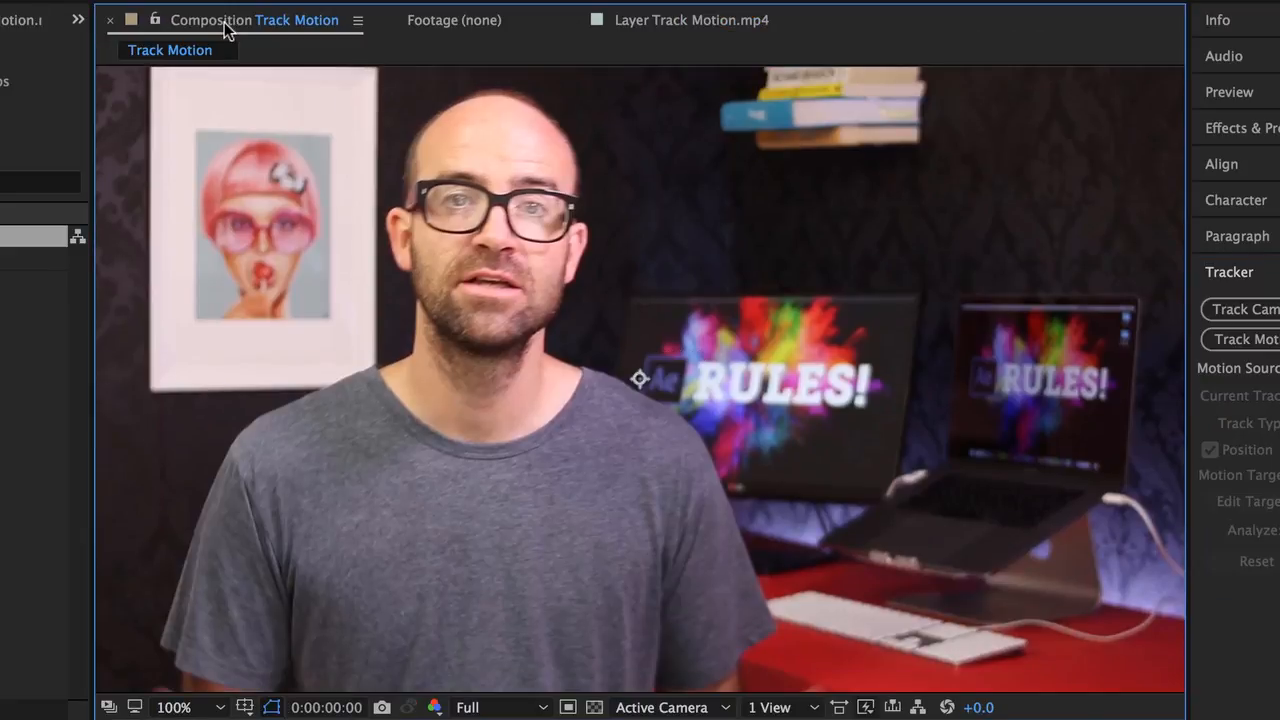
{"action": "left_click", "coordinate": [703, 23]}
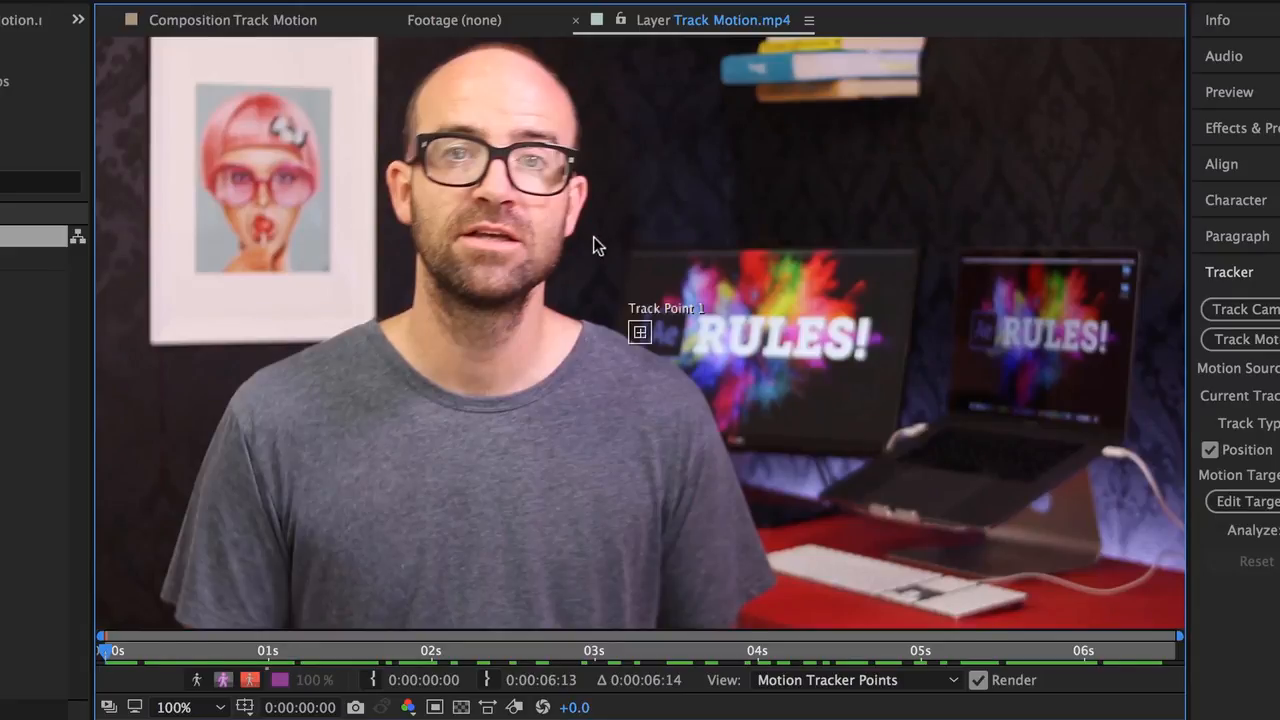
{"action": "left_click", "coordinate": [250, 21]}
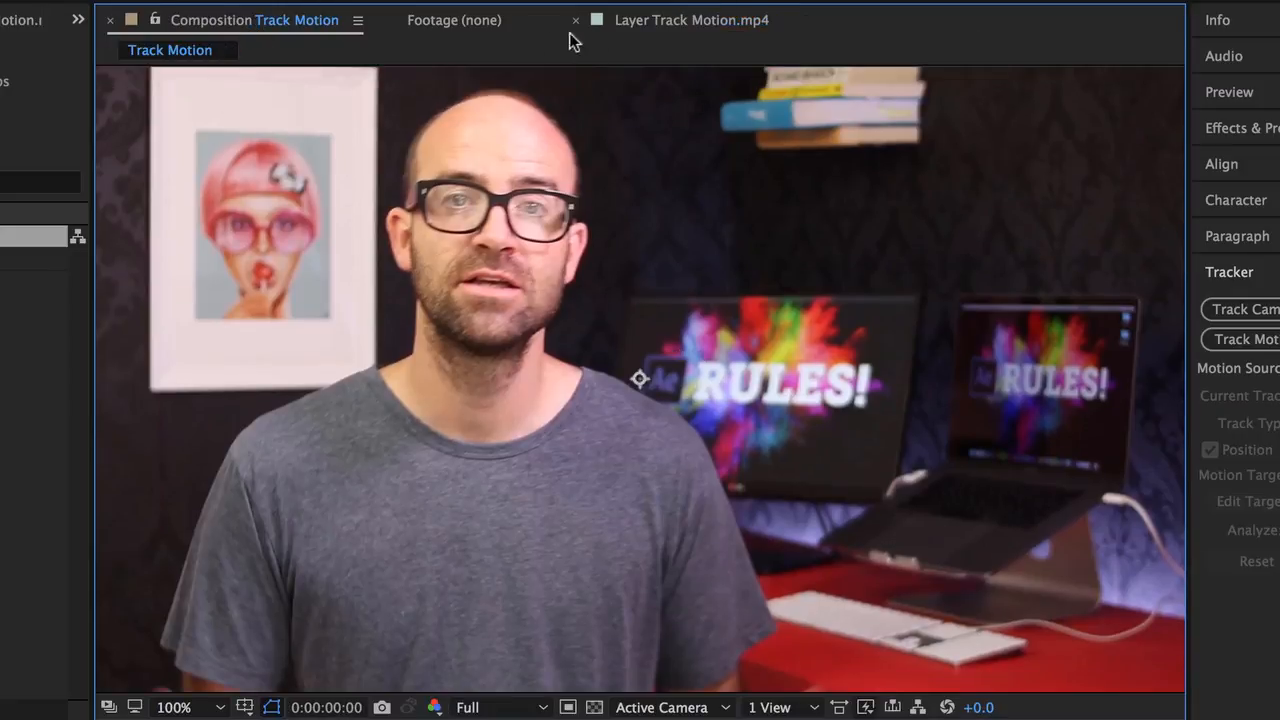
{"action": "left_click", "coordinate": [660, 21]}
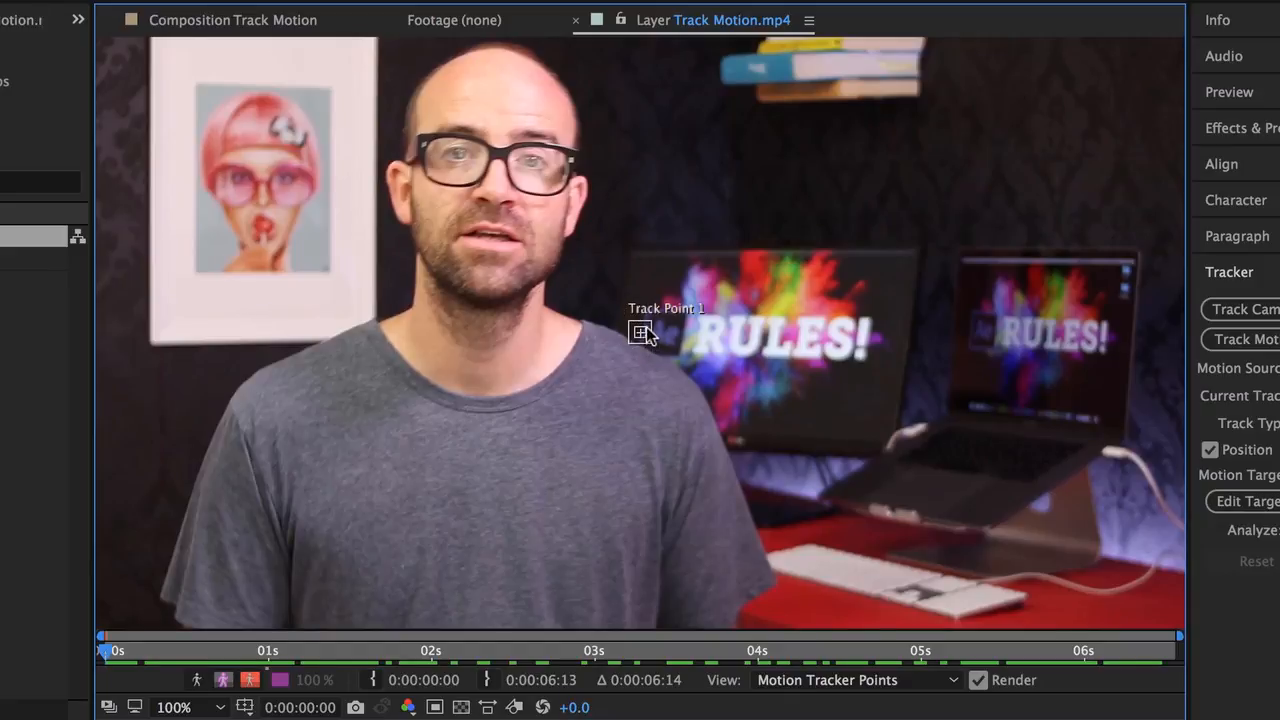
Enlarge both the outer search region and the inner feature region of Track Point 1.
{"action": "scroll", "coordinate": [645, 335], "scroll_direction": "up", "scroll_amount": 4}
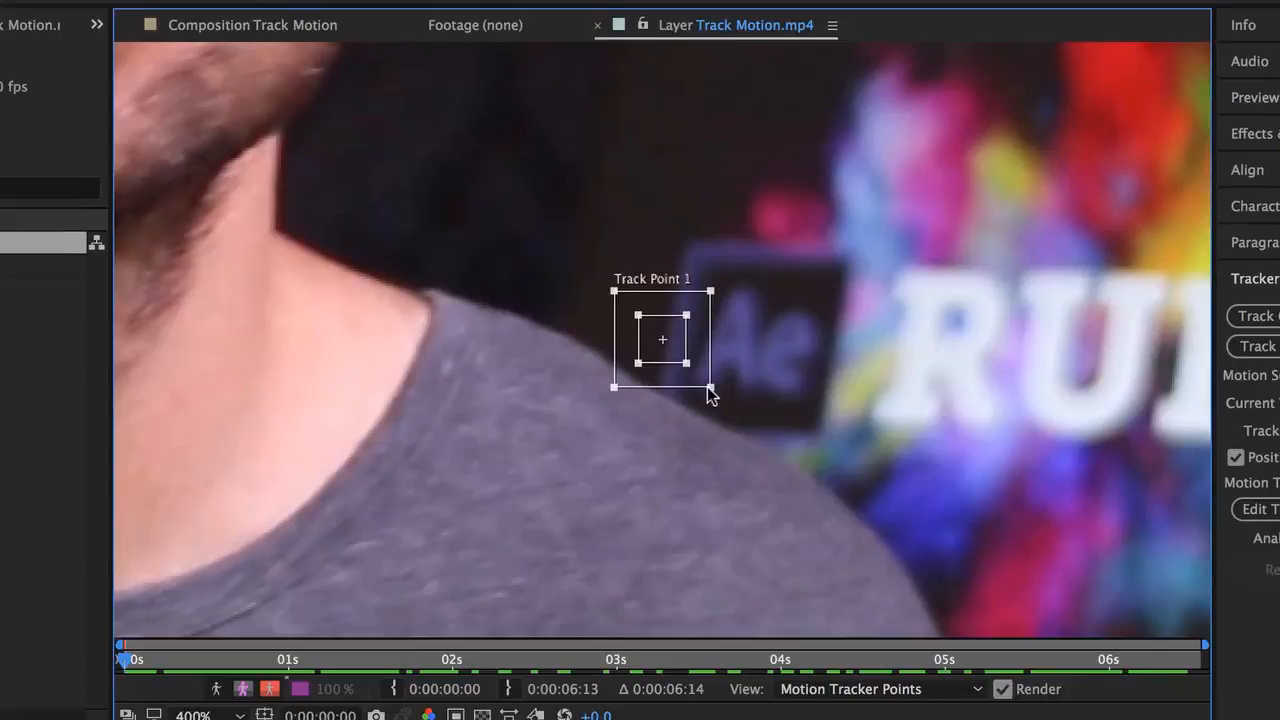
{"action": "left_click_drag", "start_coordinate": [1093, 509], "coordinate": [1217, 623]}
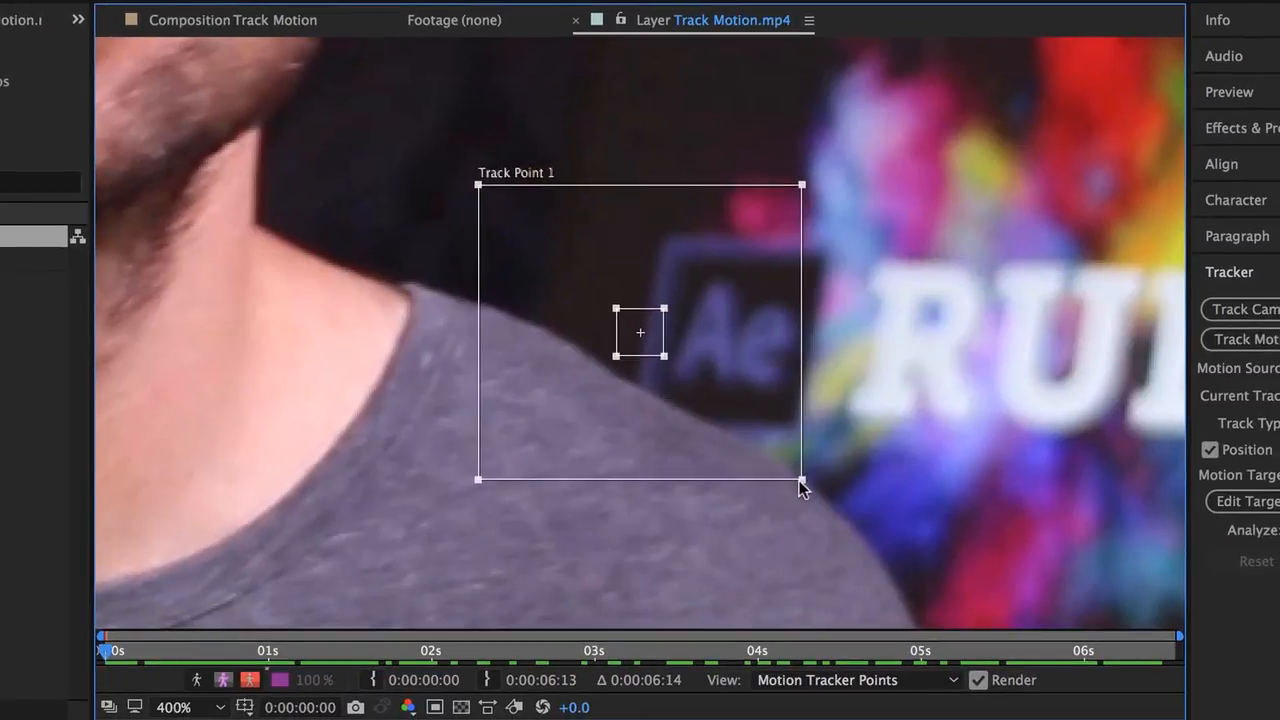
{"action": "left_click_drag", "start_coordinate": [801, 488], "coordinate": [800, 474]}
{"action": "left_click_drag", "start_coordinate": [664, 356], "coordinate": [709, 401]}
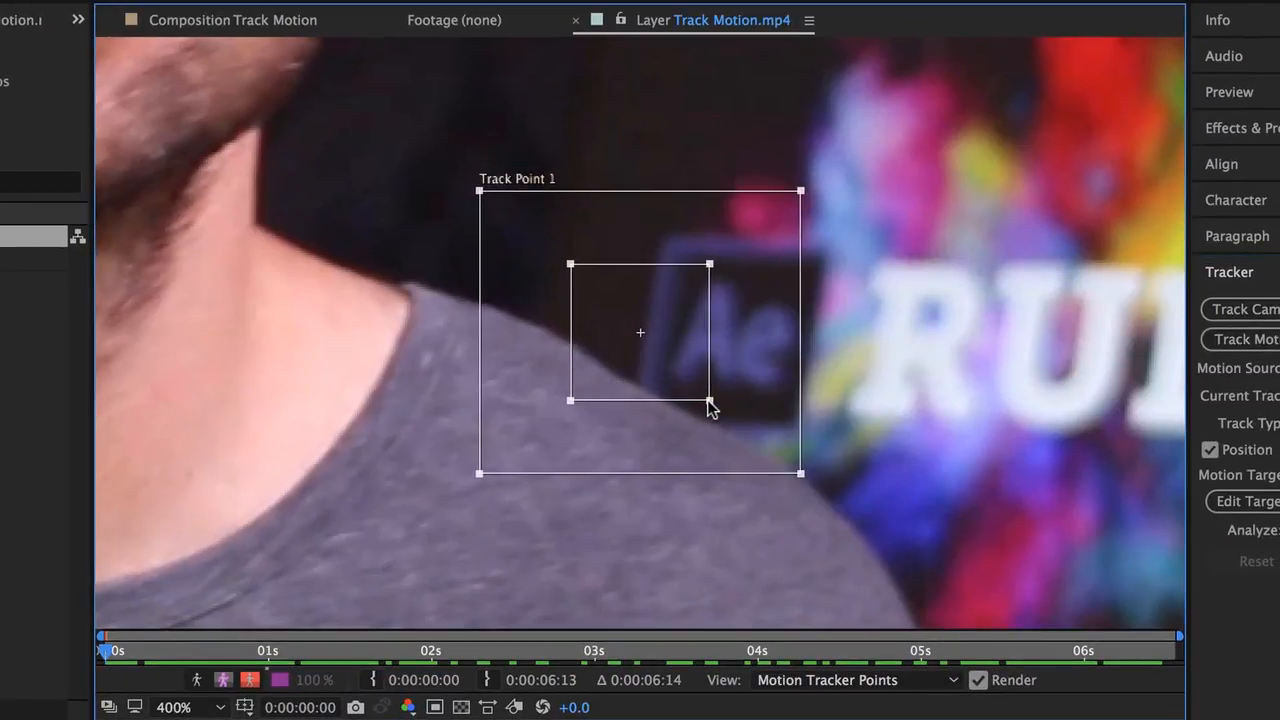
Move Track Point 1 onto the small light rivet at the outer corner of the glasses frame, beside the ear.
{"action": "key", "text": "comma"}
{"action": "key", "text": "comma"}
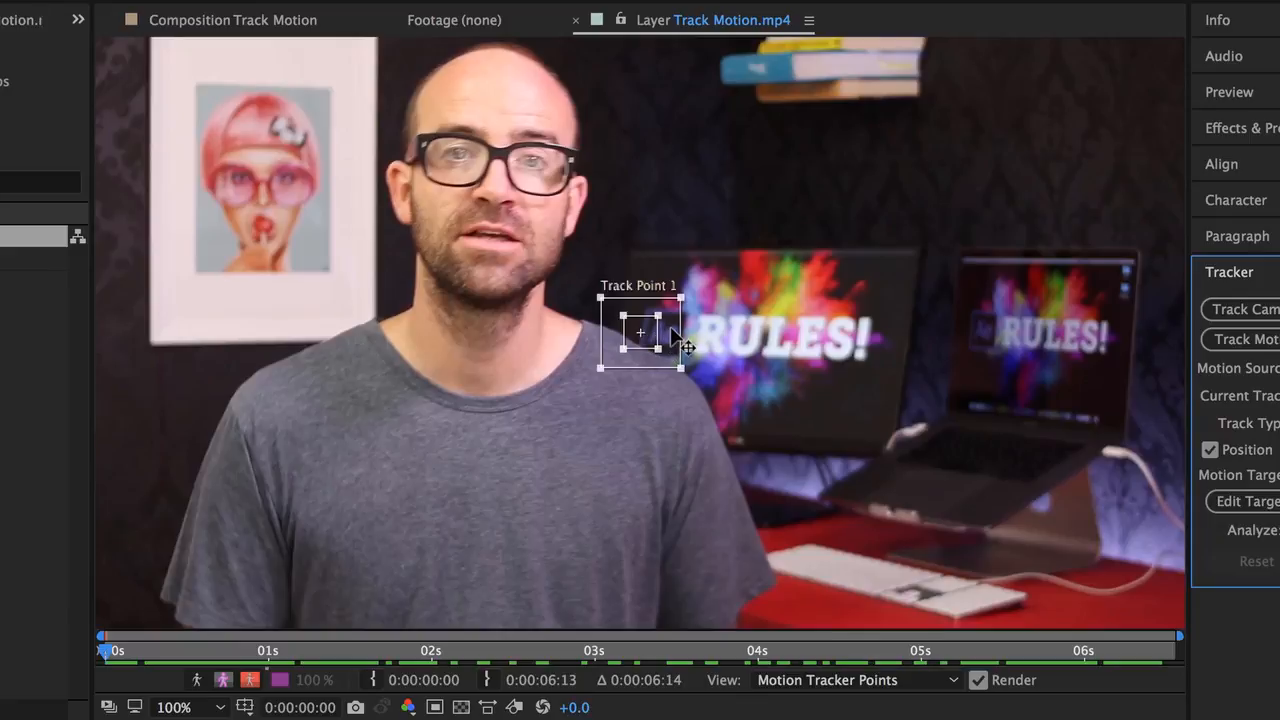
{"action": "scroll", "coordinate": [688, 346], "scroll_direction": "up", "scroll_amount": 1}
{"action": "left_click_drag", "start_coordinate": [691, 349], "coordinate": [585, 262]}
{"action": "scroll", "coordinate": [646, 316], "scroll_direction": "up", "scroll_amount": 1}
{"action": "left_click_drag", "start_coordinate": [634, 177], "coordinate": [693, 419]}
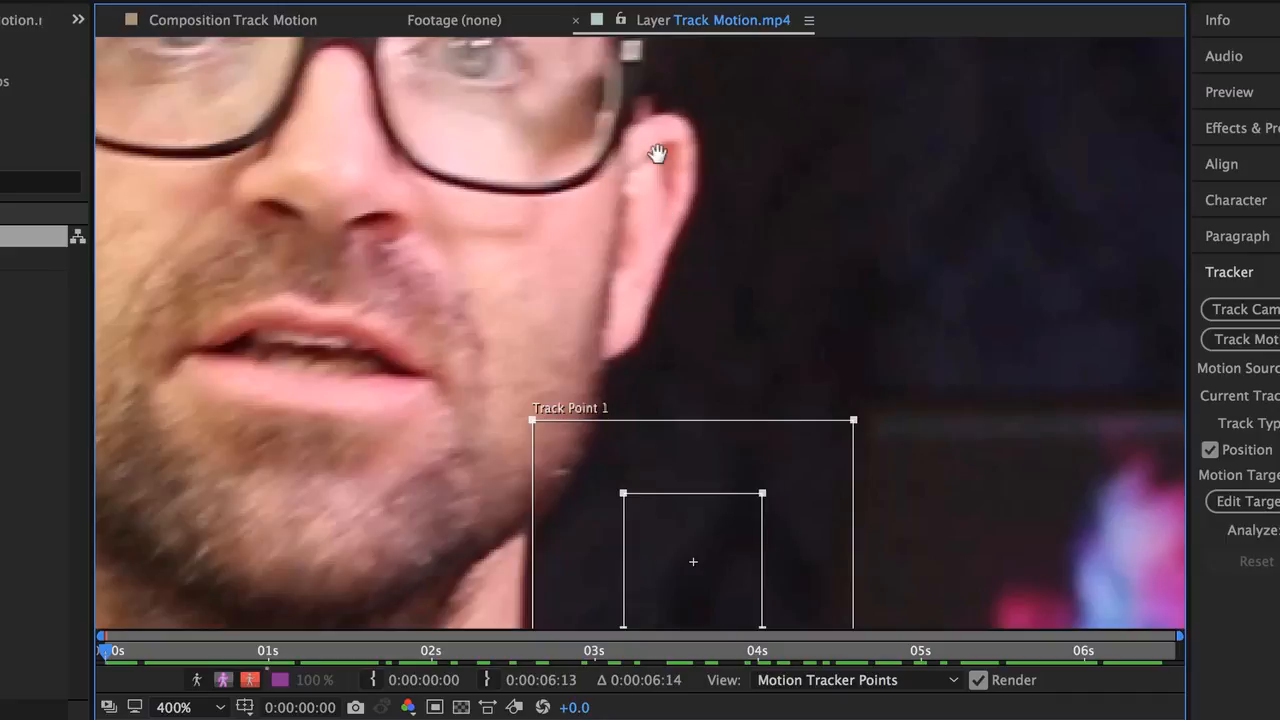
{"action": "left_click_drag", "start_coordinate": [657, 153], "coordinate": [720, 270]}
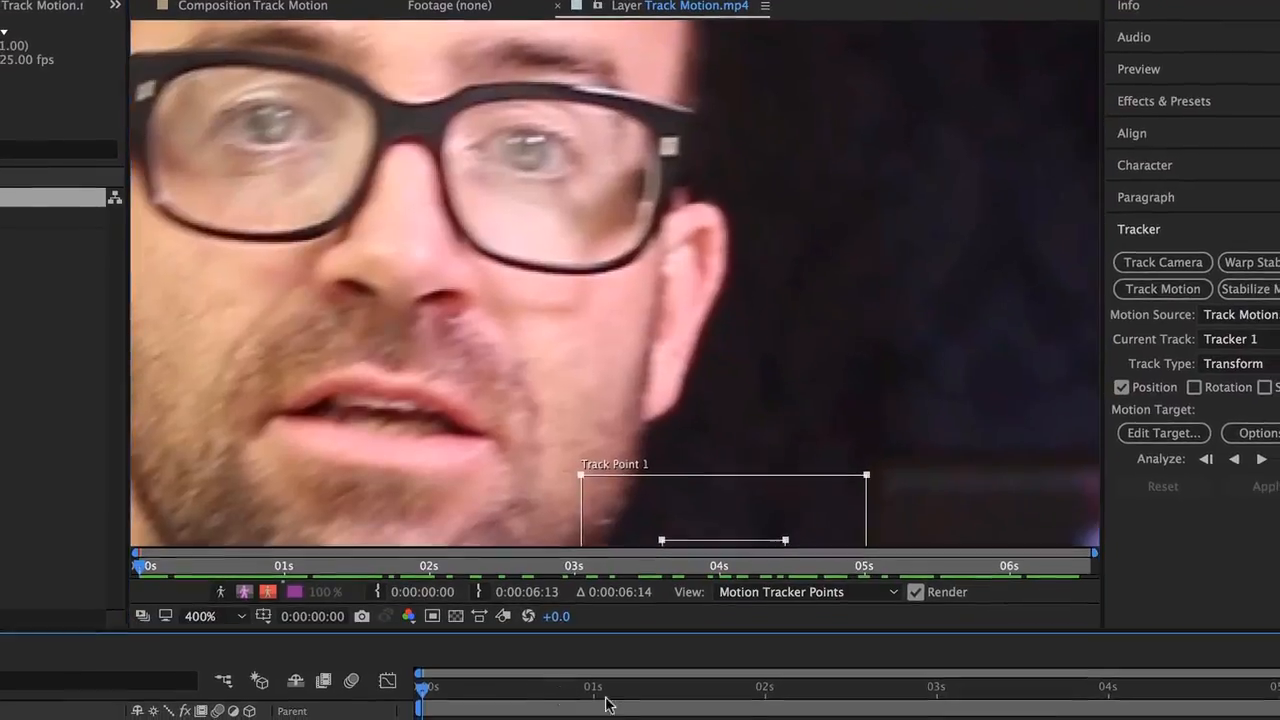
{"action": "left_click_drag", "start_coordinate": [630, 719], "coordinate": [417, 703]}
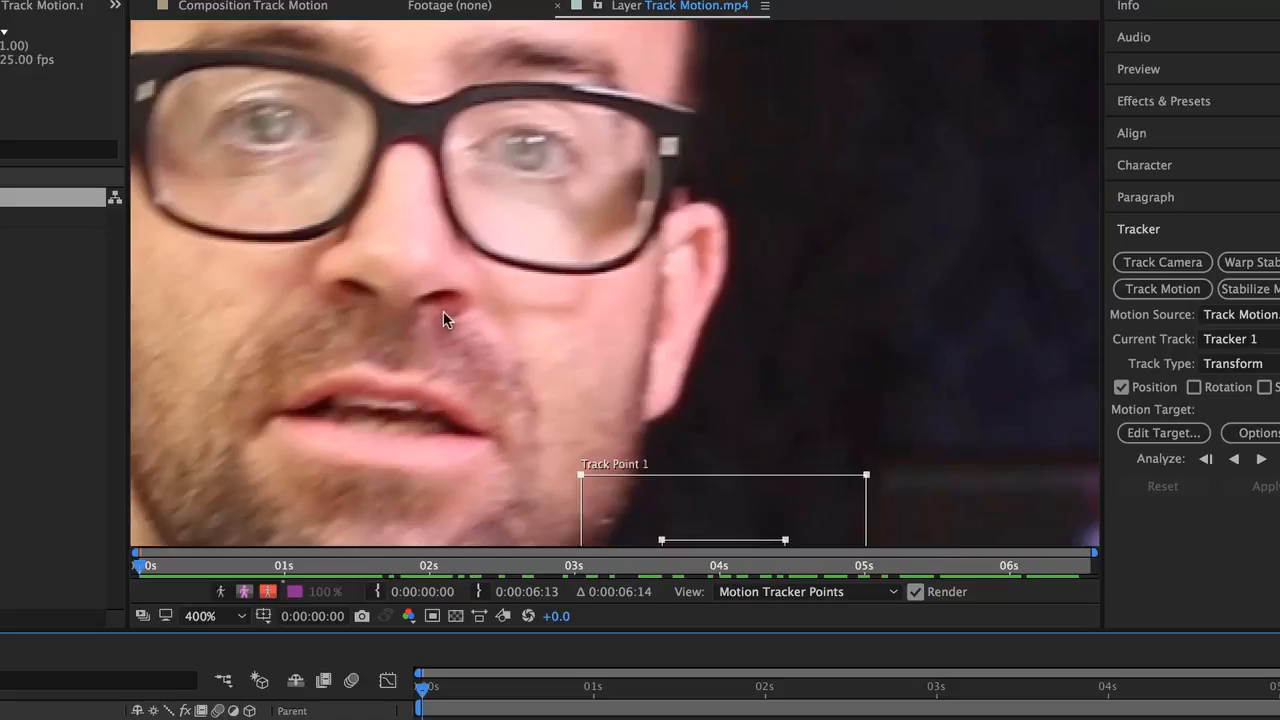
{"action": "left_click_drag", "start_coordinate": [820, 523], "coordinate": [757, 309]}
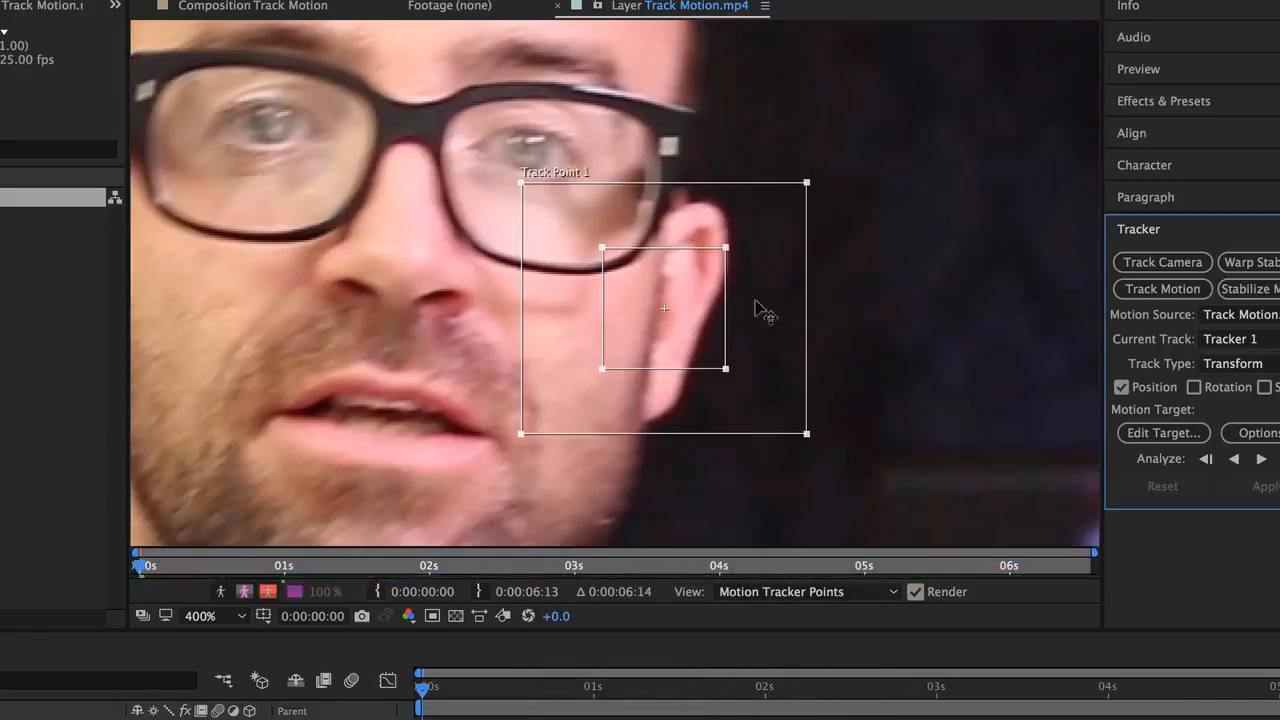
{"action": "left_click_drag", "start_coordinate": [763, 366], "coordinate": [766, 206]}
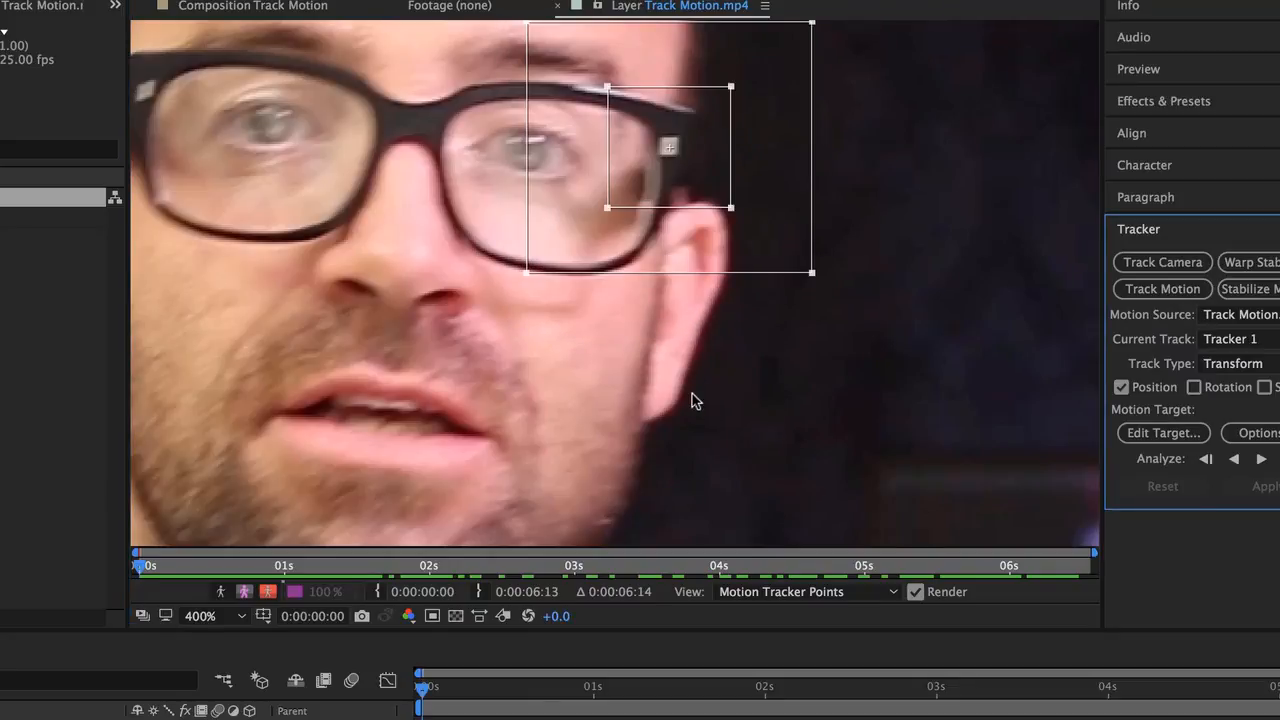
Enlarge the outer search region of Track Point 1 to cover the whole head and its surroundings, checking the head movement at 0:00:01:14.
{"action": "scroll", "coordinate": [692, 400], "scroll_direction": "up", "scroll_amount": 1}
{"action": "scroll", "coordinate": [686, 406], "scroll_direction": "down", "scroll_amount": 2}
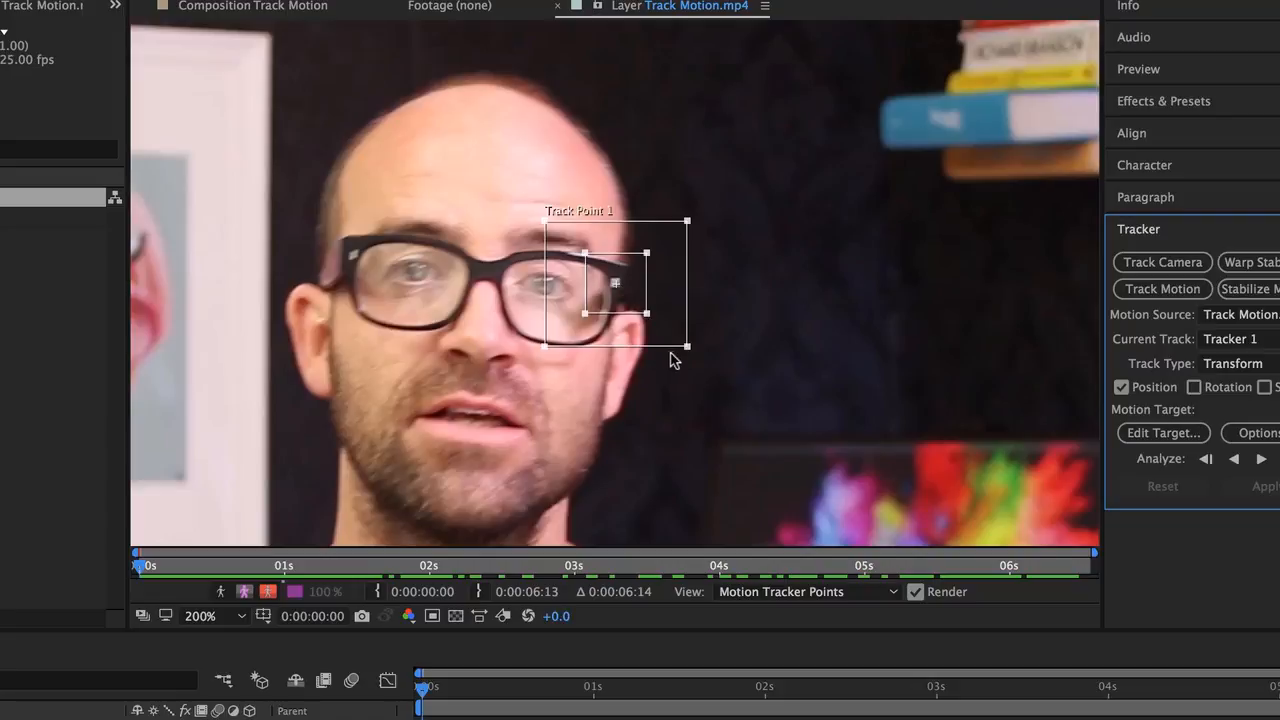
{"action": "left_click_drag", "start_coordinate": [686, 348], "coordinate": [768, 400]}
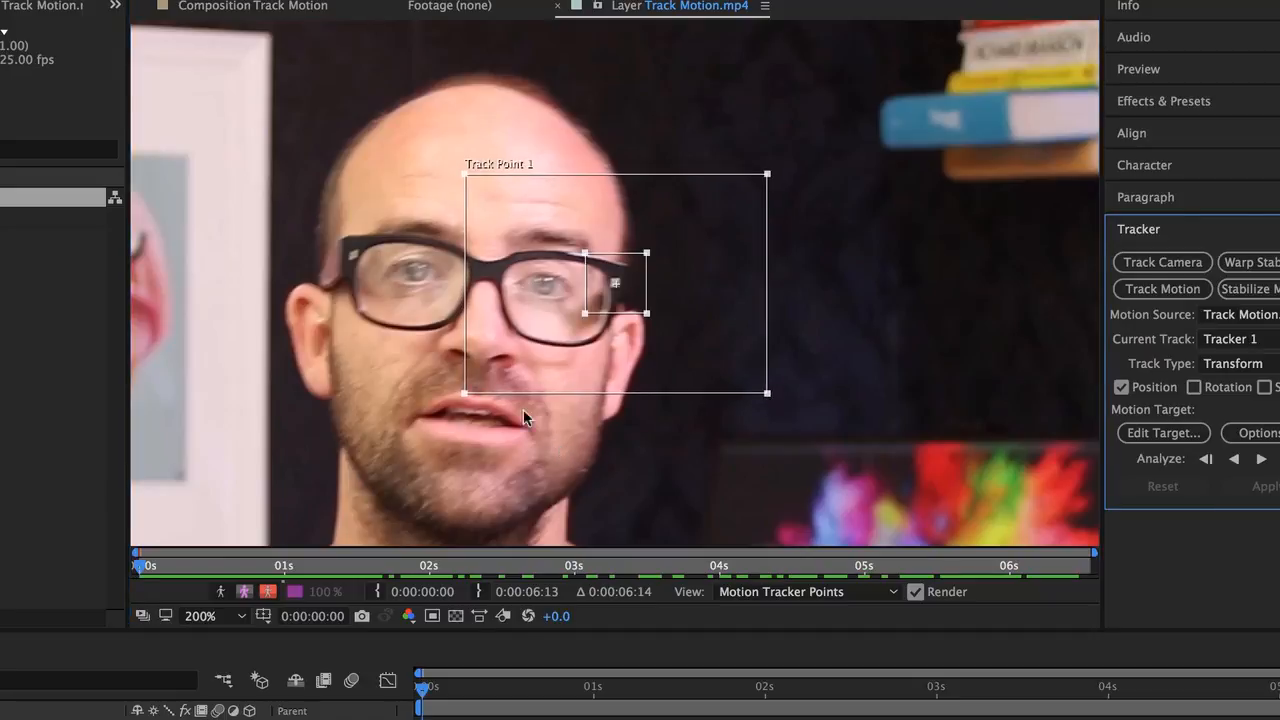
{"action": "left_click_drag", "start_coordinate": [565, 688], "coordinate": [693, 692]}
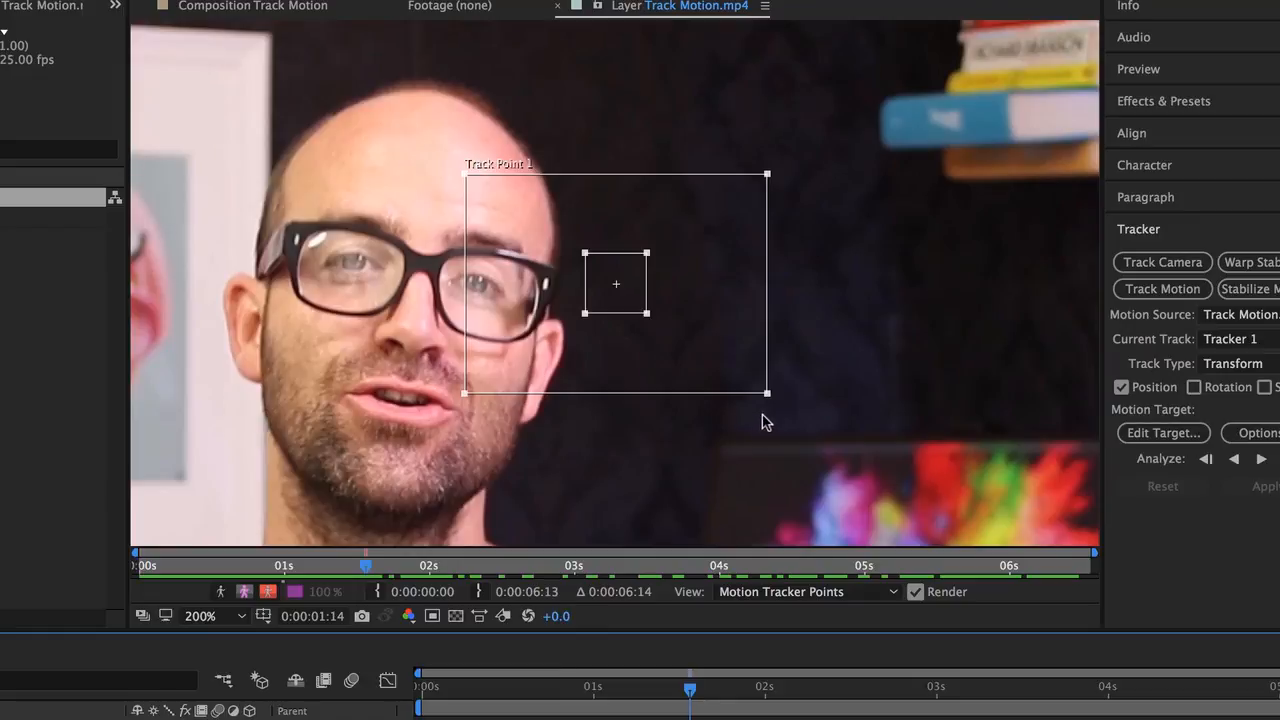
{"action": "left_click_drag", "start_coordinate": [767, 393], "coordinate": [750, 377]}
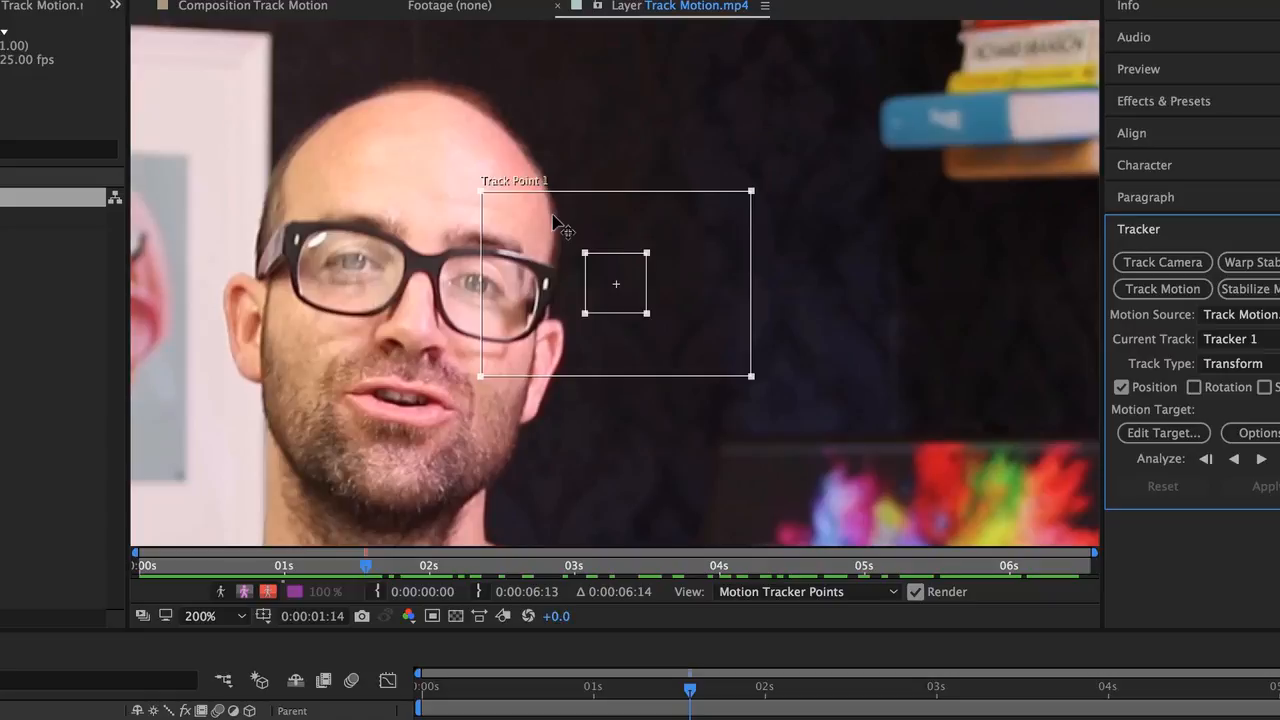
{"action": "left_click_drag", "start_coordinate": [752, 378], "coordinate": [1039, 527]}
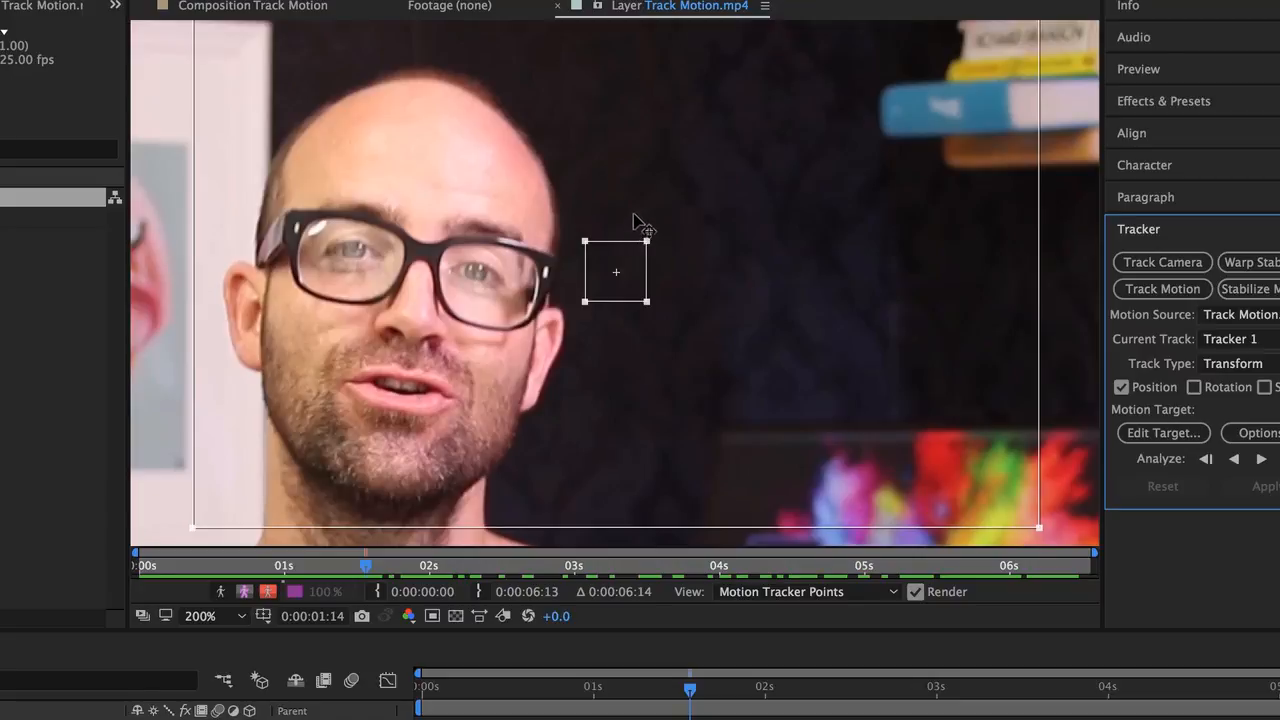
Undo the last enlargement of Track Point 1's search region, check the head position at 0:00:04:09, and return to the first frame.
{"action": "key", "text": "ctrl+z"}
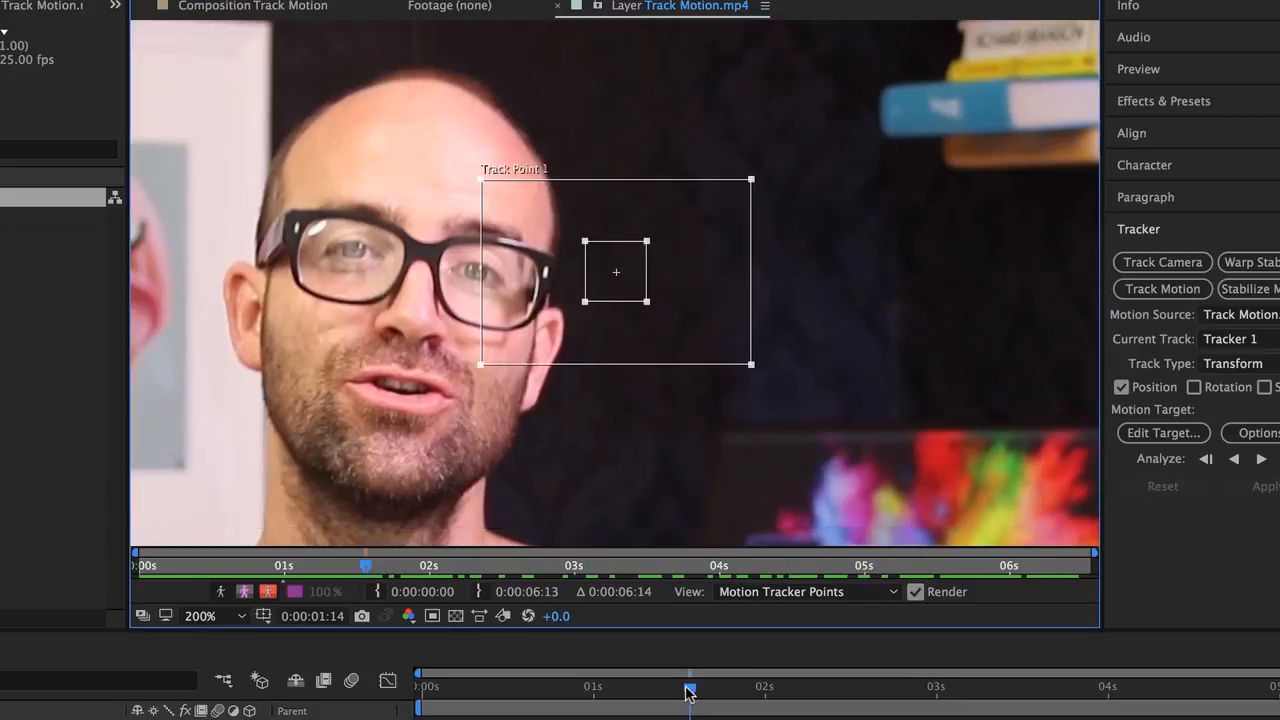
{"action": "left_click_drag", "start_coordinate": [688, 692], "coordinate": [1169, 716]}
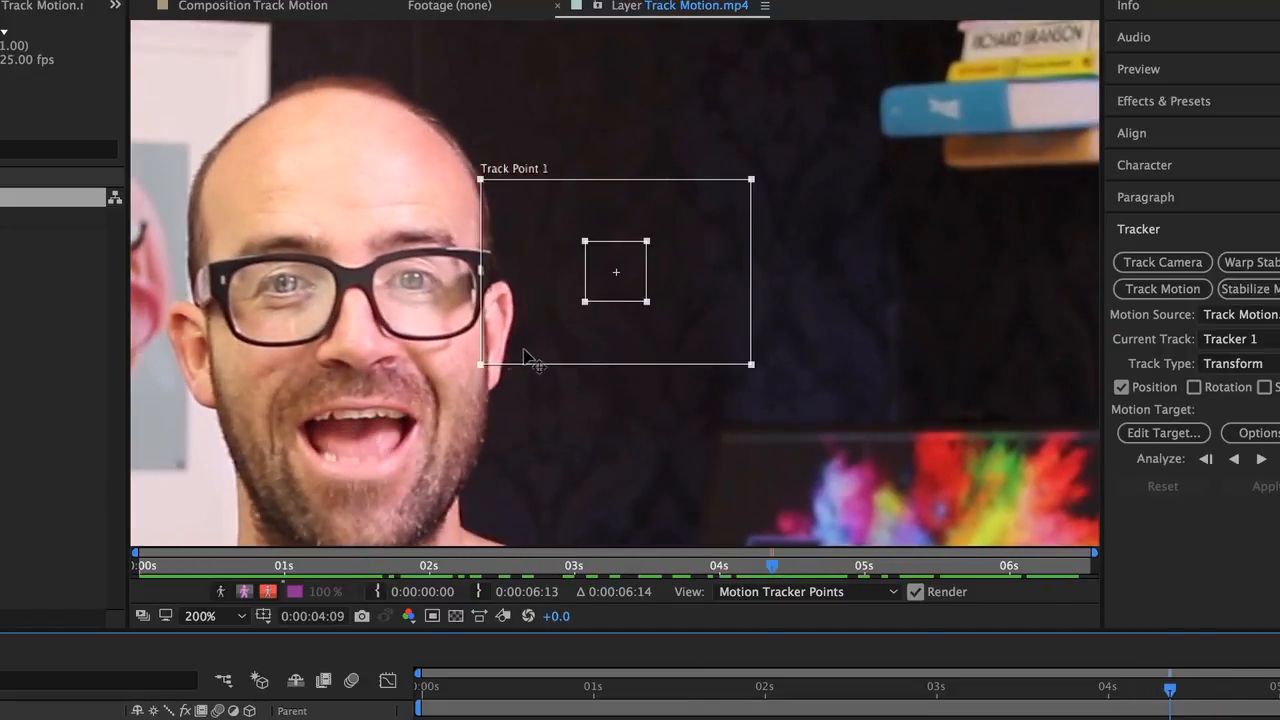
{"action": "left_click_drag", "start_coordinate": [523, 355], "coordinate": [507, 355]}
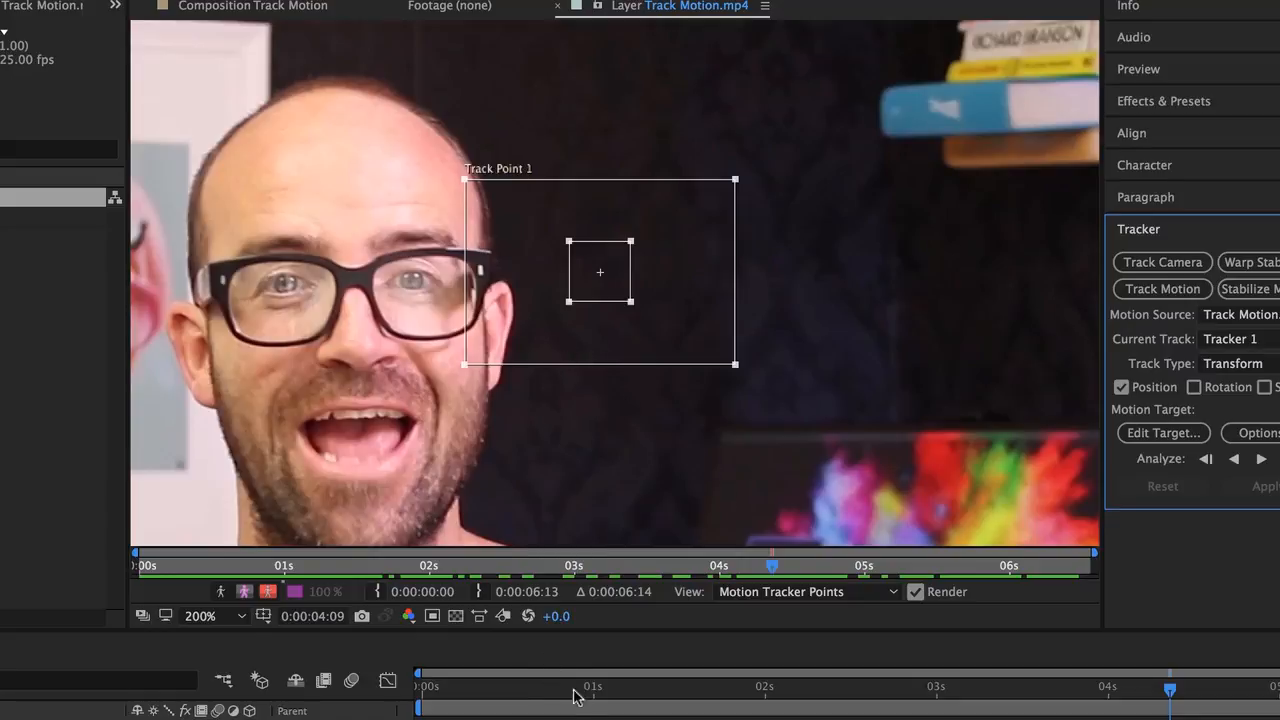
{"action": "left_click_drag", "start_coordinate": [575, 697], "coordinate": [401, 697]}
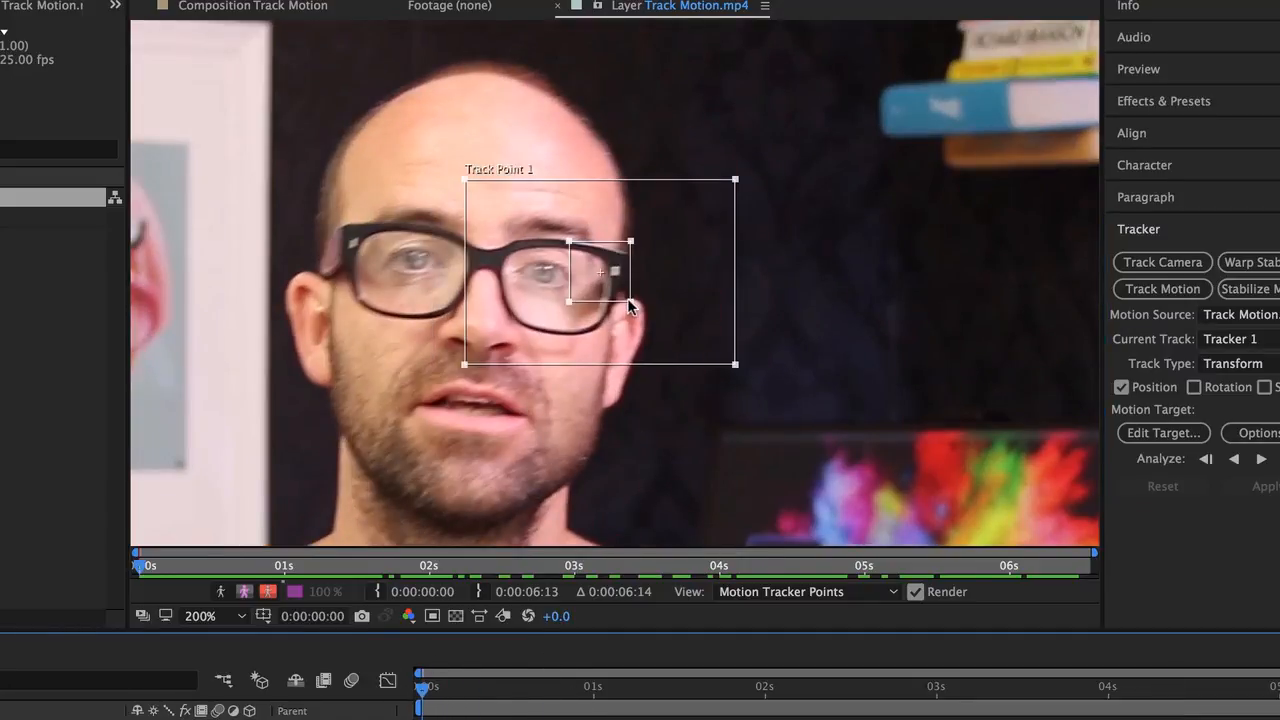
Enlarge the inner feature region of Track Point 1 and position it around the whole glasses lens nearest the computer screens.
{"action": "left_click_drag", "start_coordinate": [631, 302], "coordinate": [631, 341]}
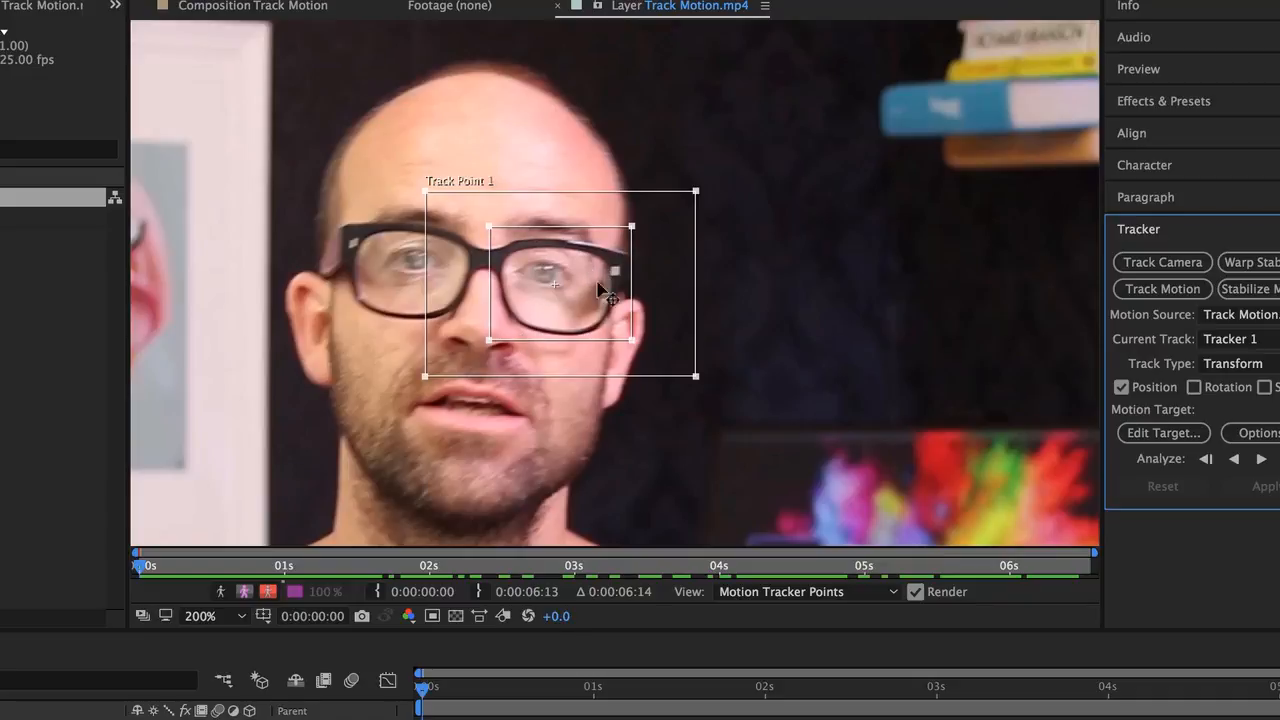
{"action": "left_click_drag", "start_coordinate": [608, 323], "coordinate": [591, 310]}
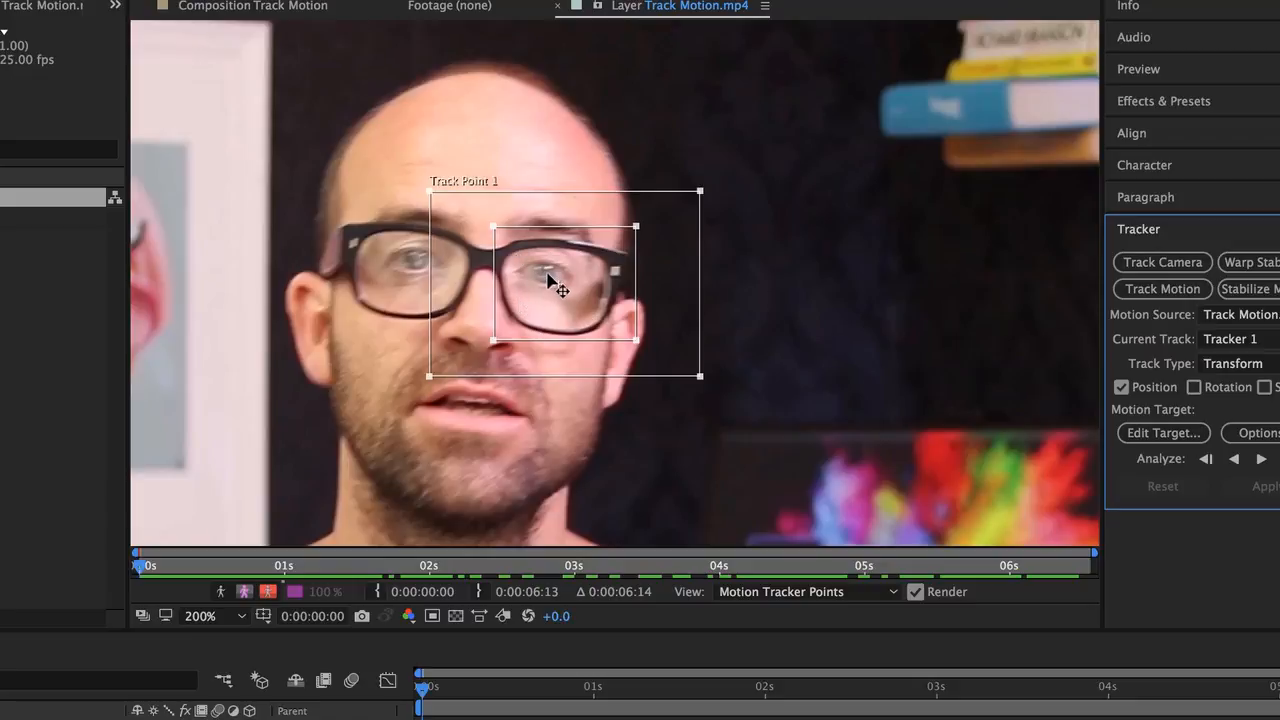
{"action": "left_click", "coordinate": [560, 288]}
{"action": "mouse_move", "coordinate": [637, 342]}
{"action": "left_mouse_down"}
{"action": "mouse_move", "coordinate": [609, 314]}
{"action": "mouse_move", "coordinate": [640, 351]}
{"action": "left_mouse_up"}
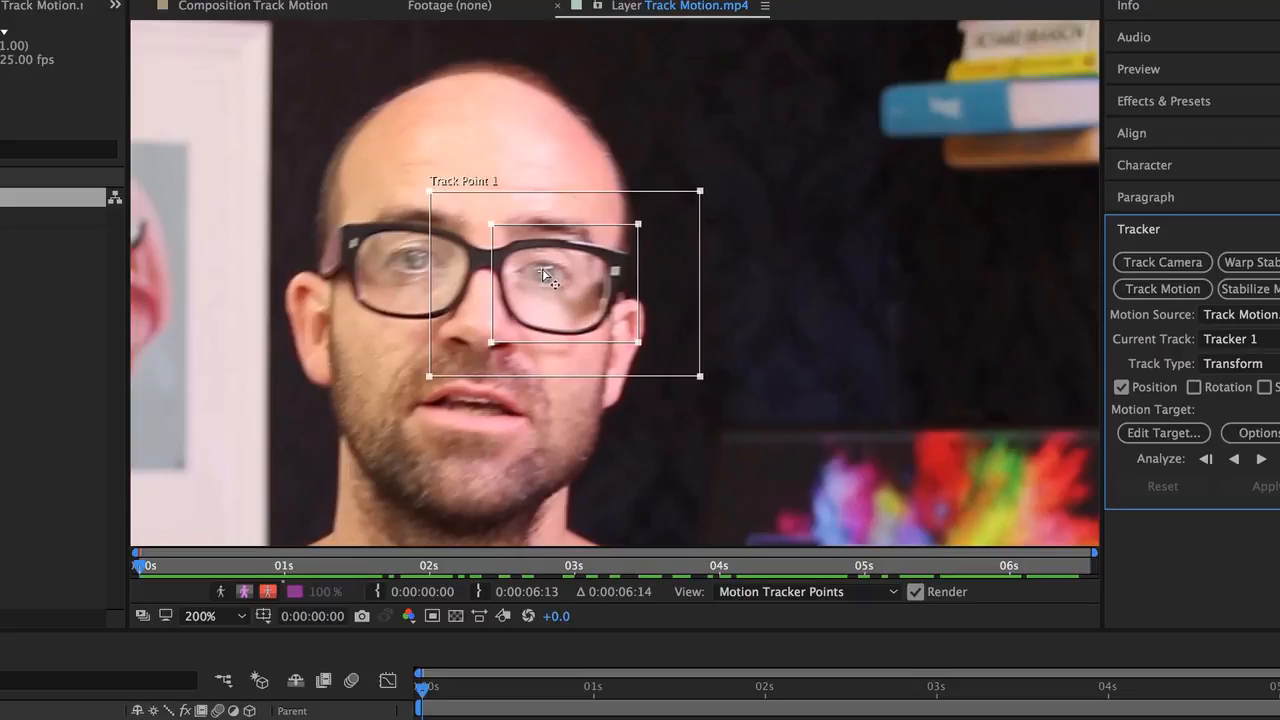
Move only the attach point of Track Point 1 onto the light rivet at the outer corner of the glasses frame.
{"action": "left_click", "coordinate": [544, 272]}
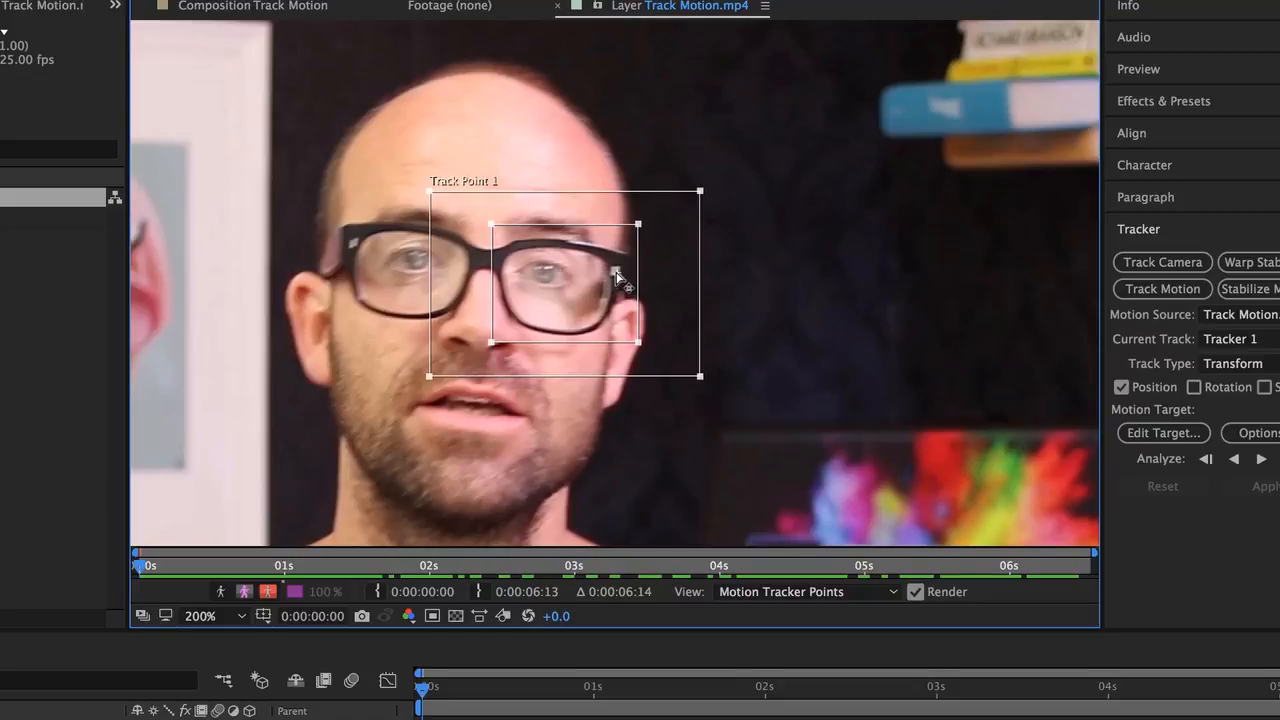
{"action": "left_click_drag", "start_coordinate": [616, 272], "coordinate": [616, 272]}
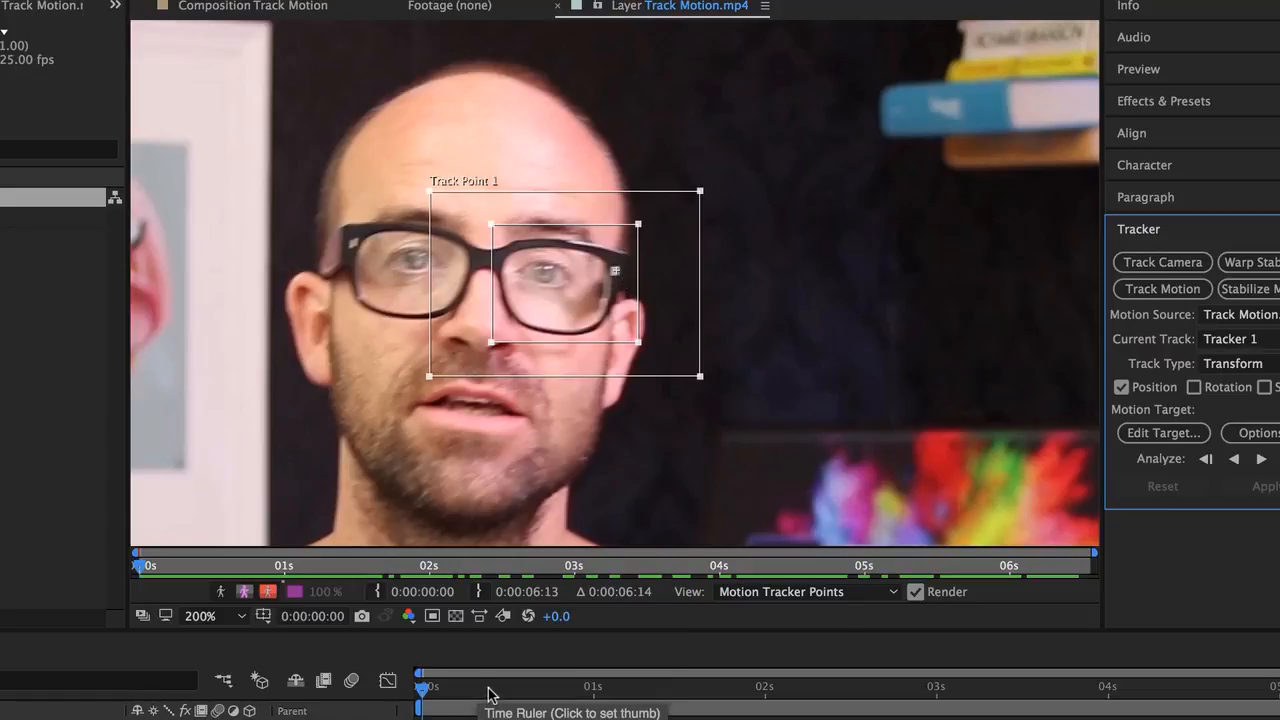
Analyze the motion forward one frame at a time from the first frame to 0:00:00:05.
{"action": "left_click_drag", "start_coordinate": [486, 694], "coordinate": [390, 694]}
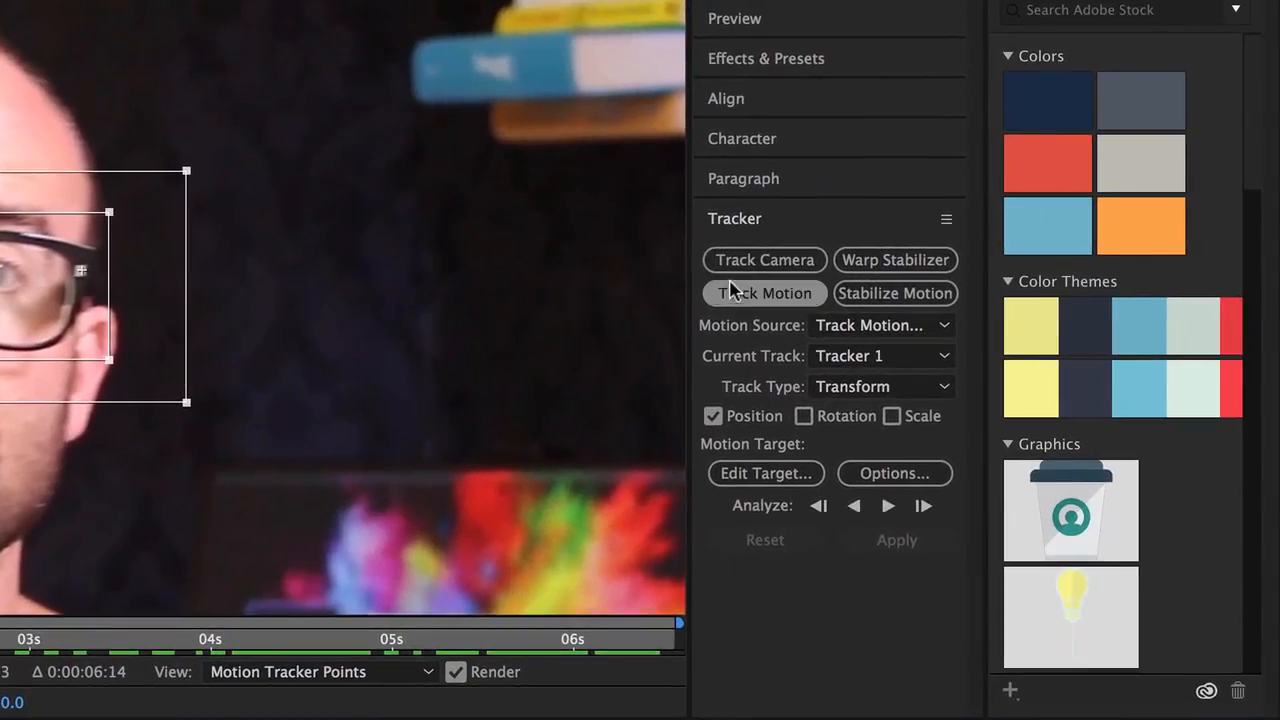
{"action": "left_click", "coordinate": [923, 506]}
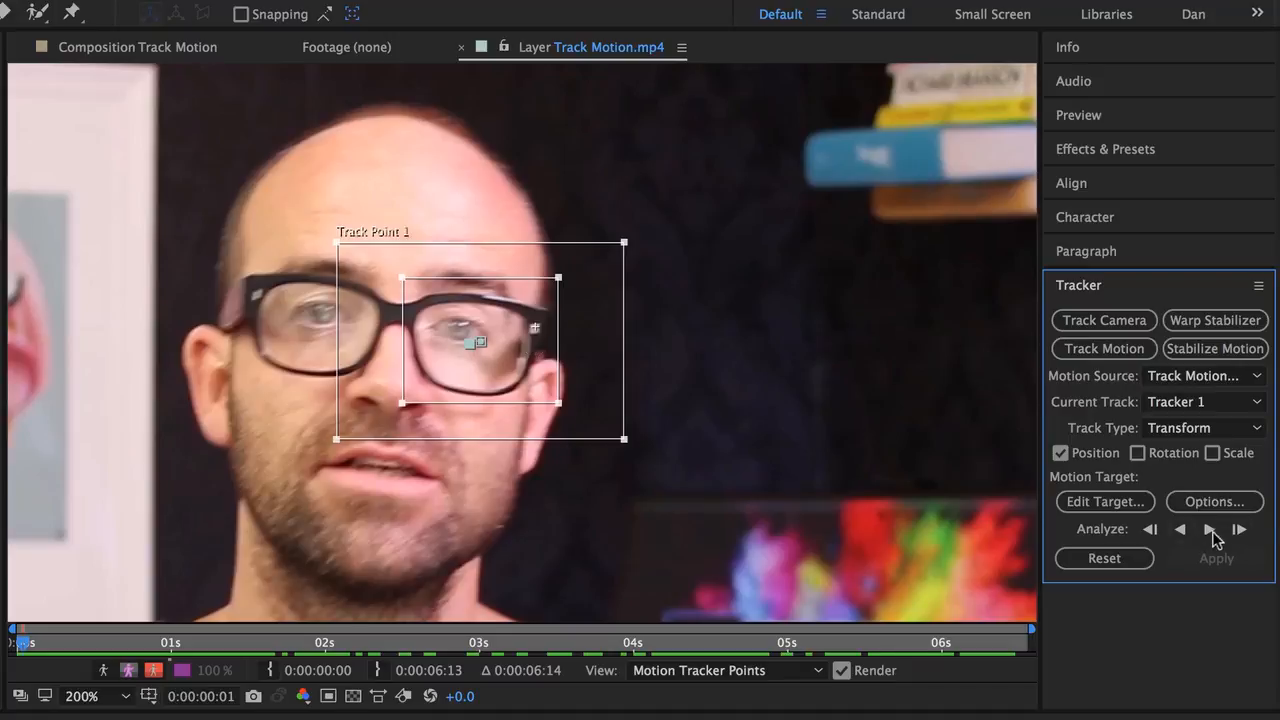
{"action": "left_click", "coordinate": [1239, 530]}
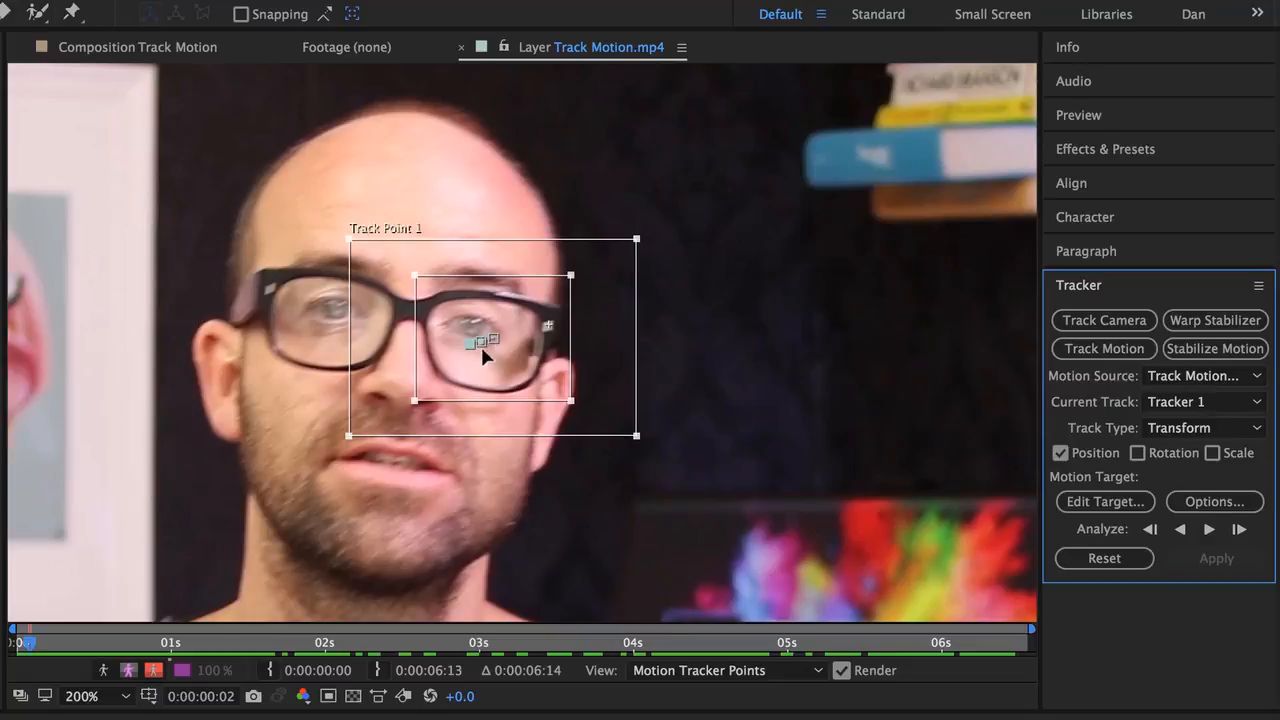
{"action": "left_click", "coordinate": [1239, 530]}
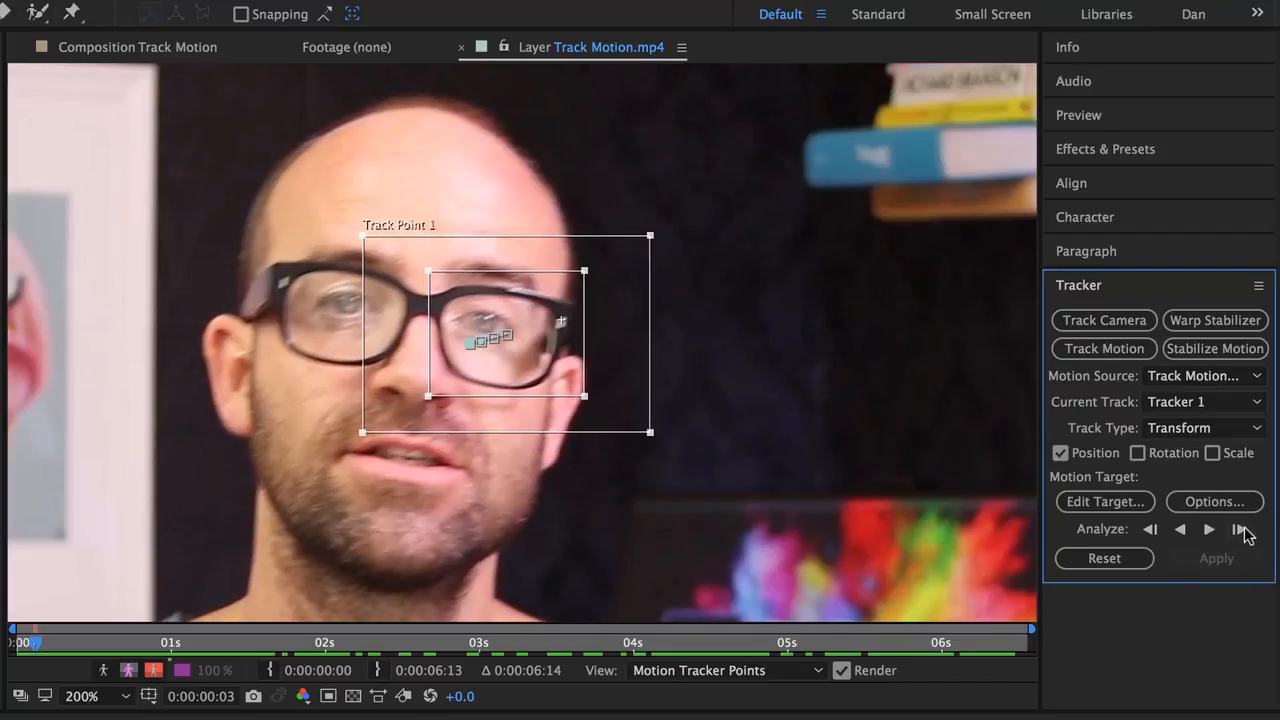
{"action": "left_click", "coordinate": [1243, 528]}
{"action": "left_click", "coordinate": [1241, 530]}
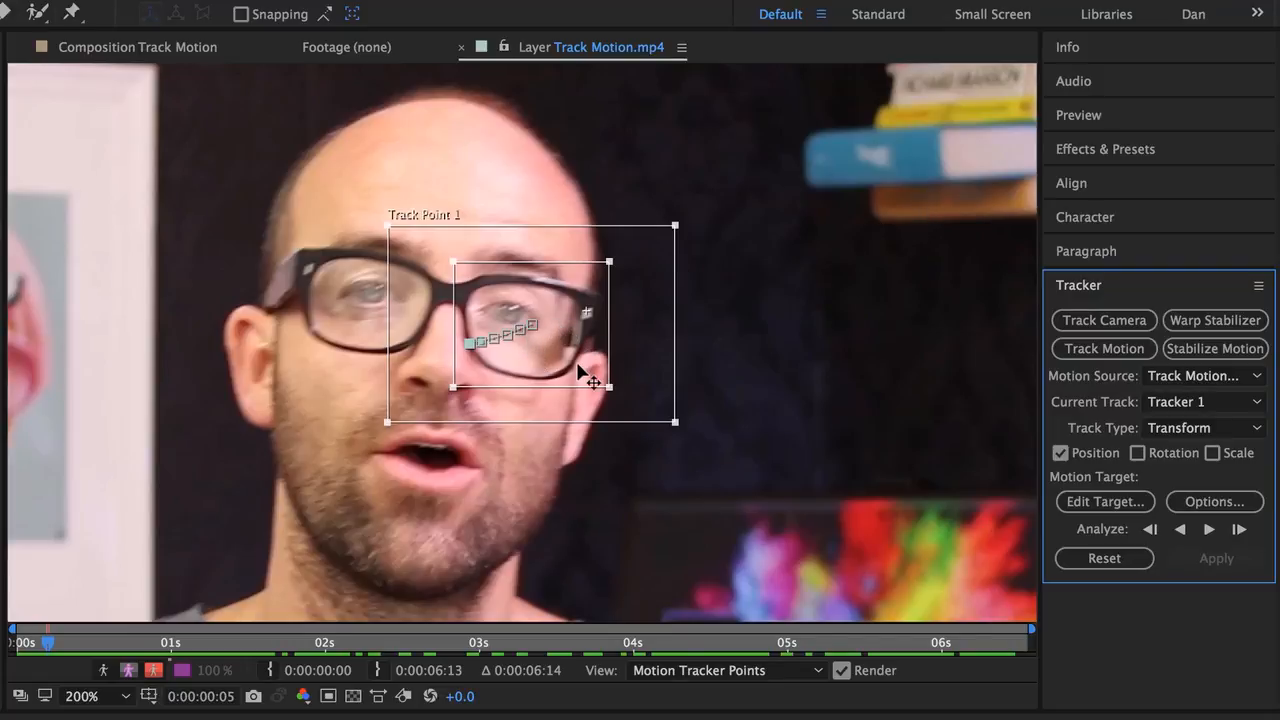
Nudge Track Point 1 at 0:00:00:05 and analyze the motion forward through the rest of the clip.
{"action": "left_click_drag", "start_coordinate": [575, 350], "coordinate": [586, 336]}
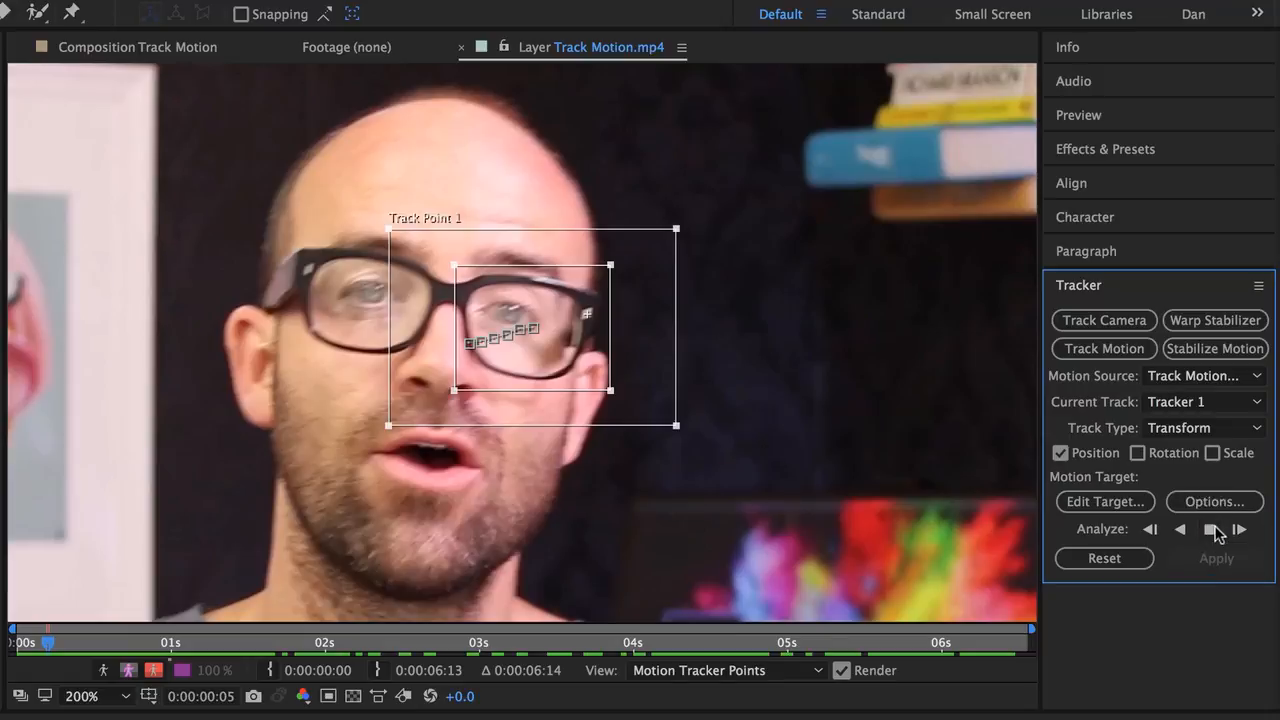
{"action": "left_click", "coordinate": [1214, 531]}
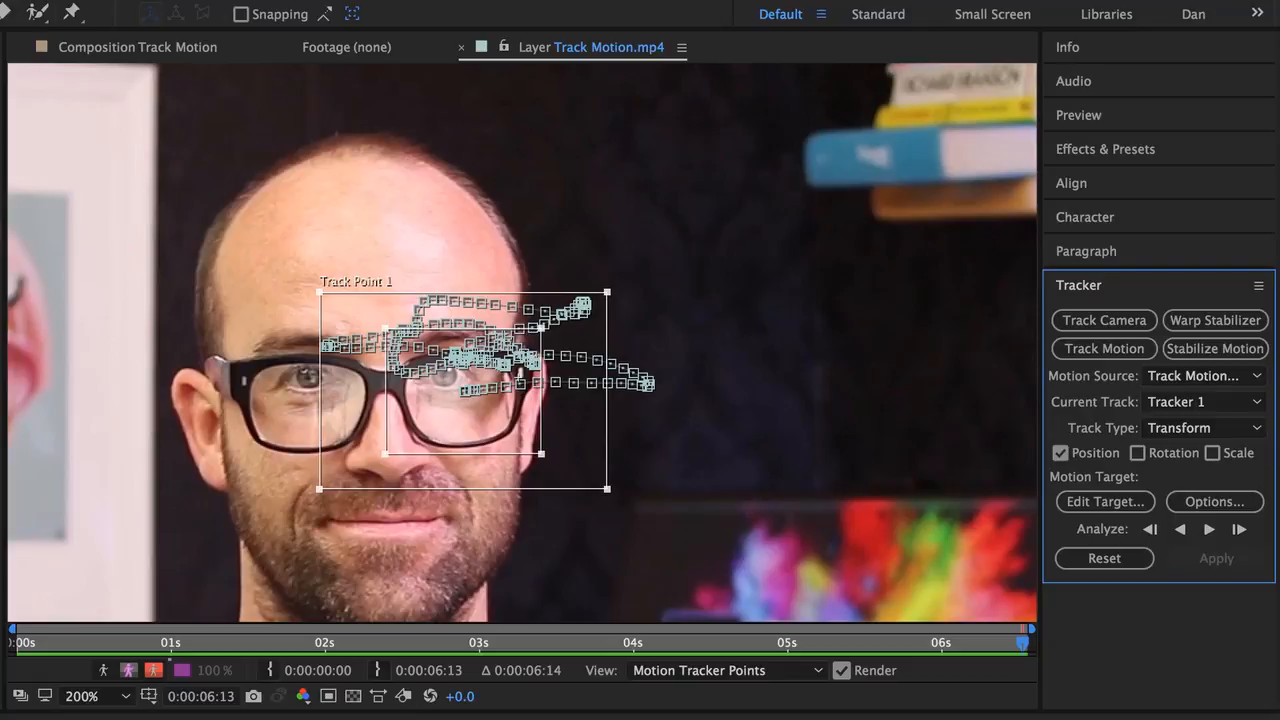
Play back the tracked footage and slightly enlarge the outer search region of Track Point 1.
{"action": "key", "text": "space"}
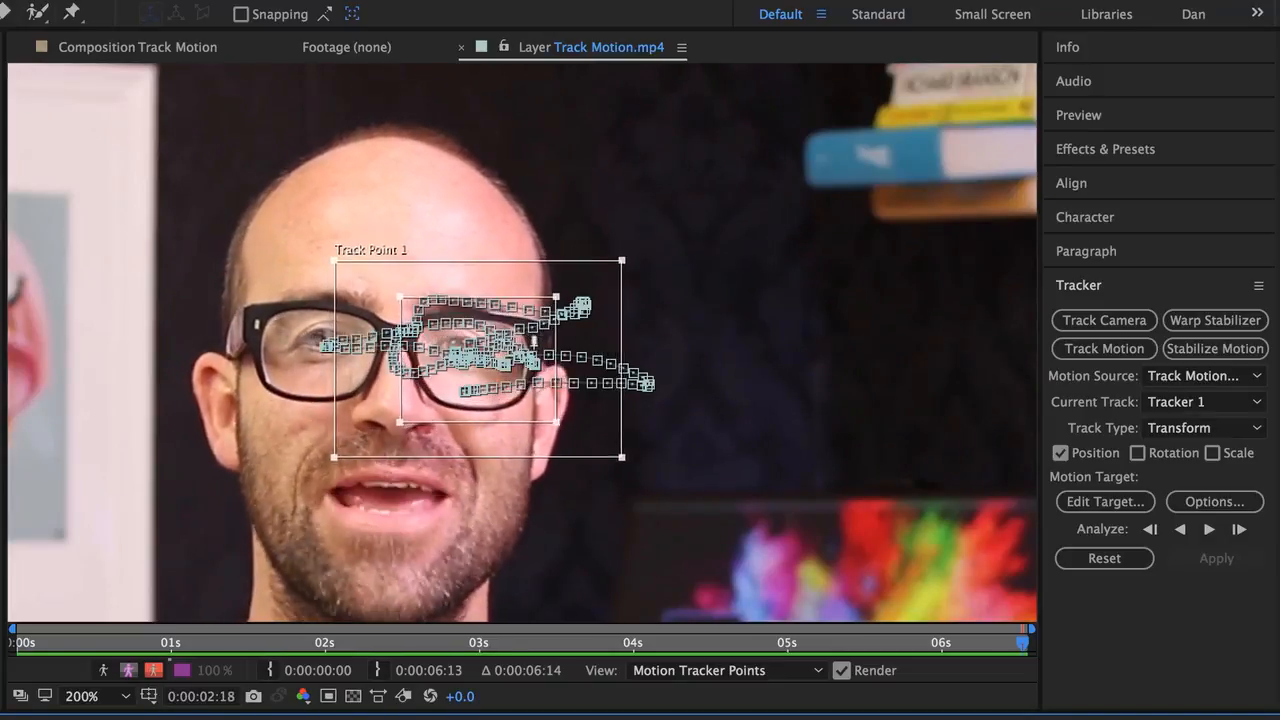
{"action": "key", "text": "space"}
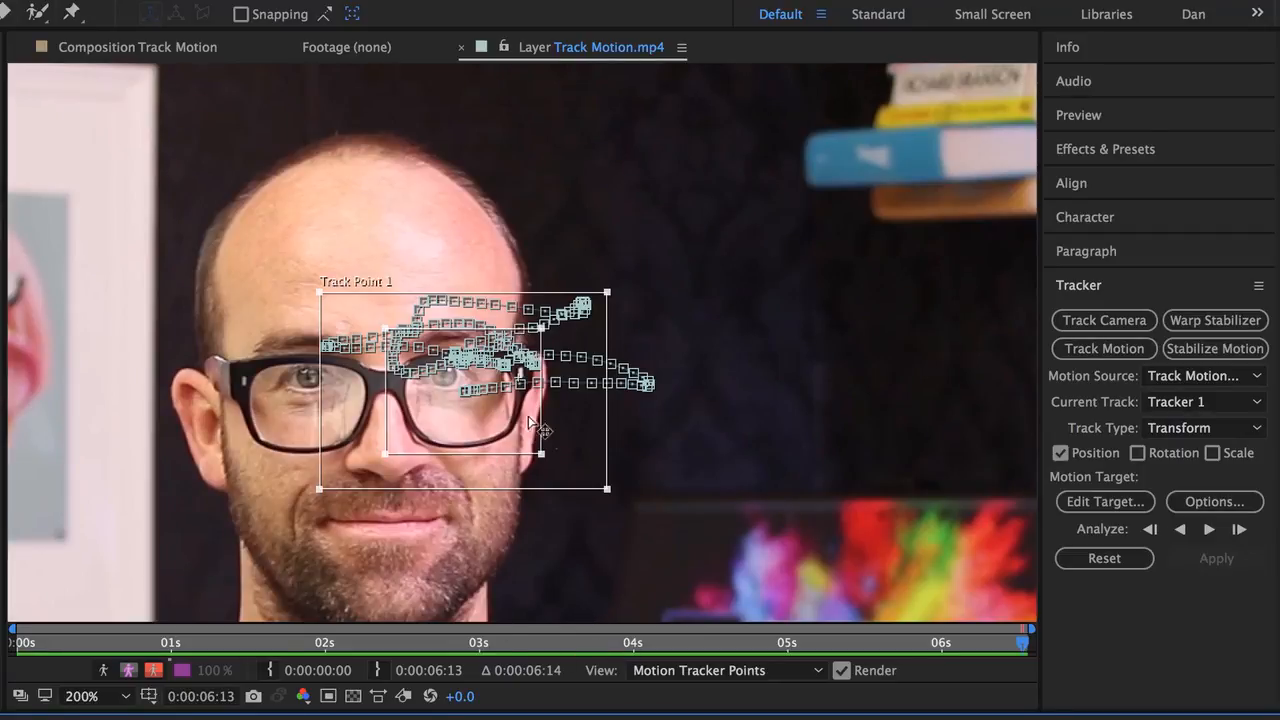
{"action": "left_click_drag", "start_coordinate": [608, 490], "coordinate": [620, 500]}
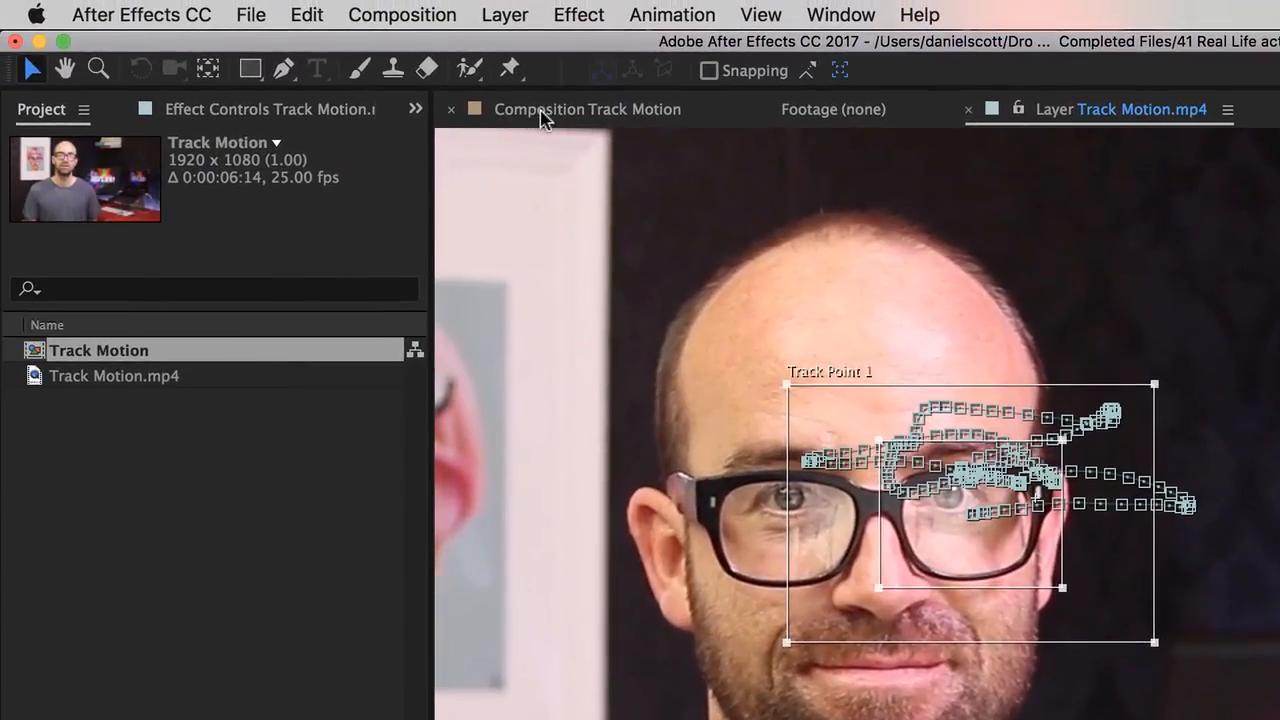
Look at the Track Motion composition view and return to the Track Motion.mp4 layer view with the track points.
{"action": "left_click", "coordinate": [77, 52]}
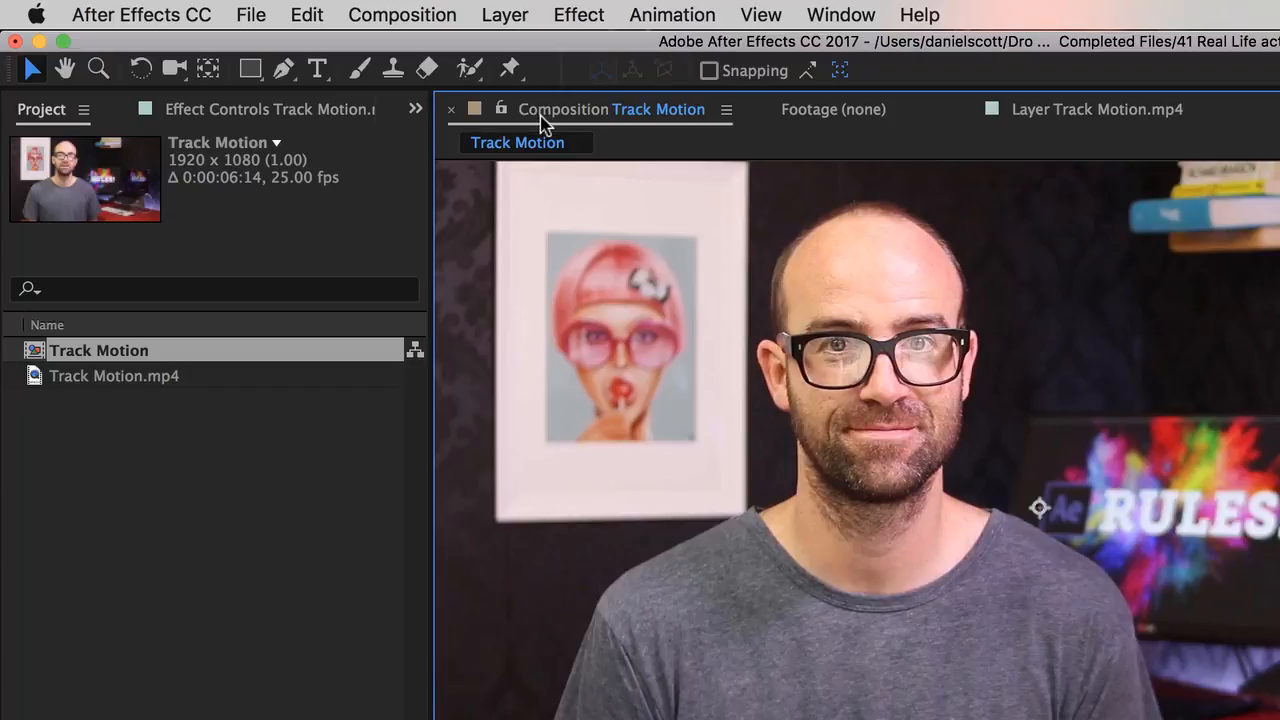
{"action": "mouse_move", "coordinate": [760, 719]}
{"action": "left_mouse_down"}
{"action": "mouse_move", "coordinate": [860, 719]}
{"action": "mouse_move", "coordinate": [780, 719]}
{"action": "left_mouse_up"}
{"action": "left_click", "coordinate": [1110, 108]}
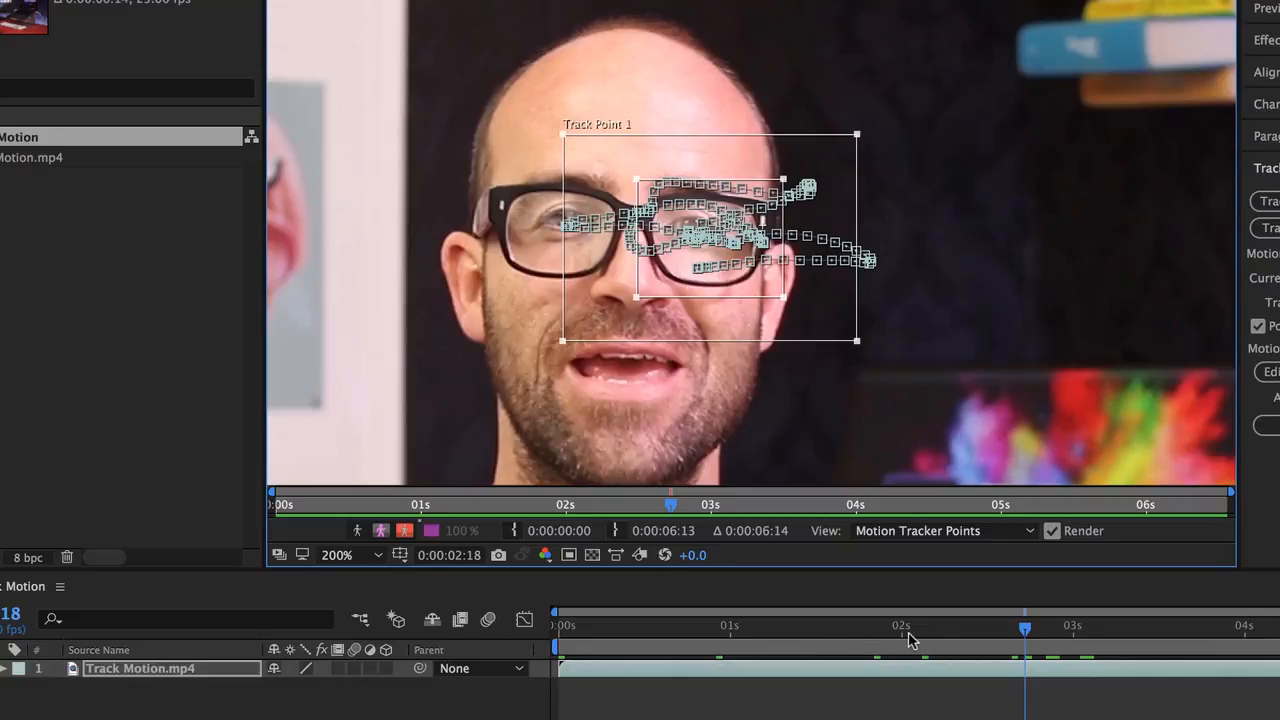
Return to the first frame and add a new null object layer to the composition.
{"action": "left_click_drag", "start_coordinate": [828, 634], "coordinate": [560, 632]}
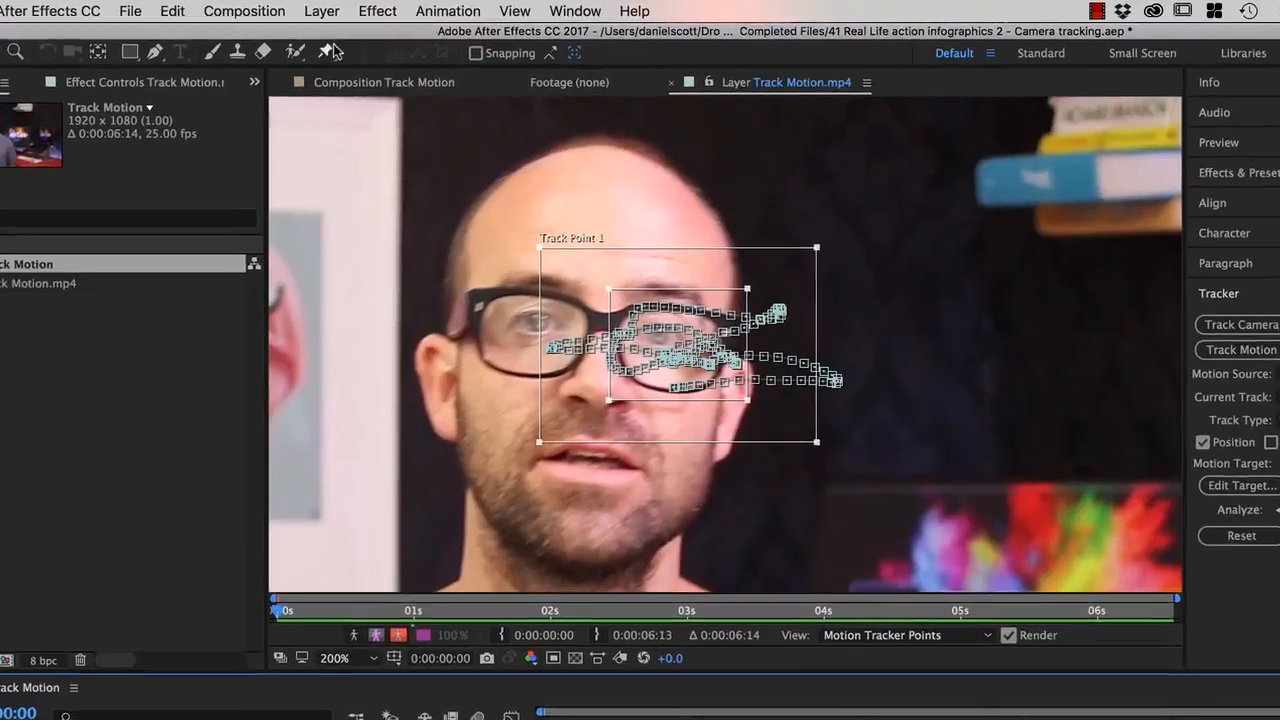
{"action": "left_click", "coordinate": [353, 10]}
{"action": "mouse_move", "coordinate": [361, 33]}
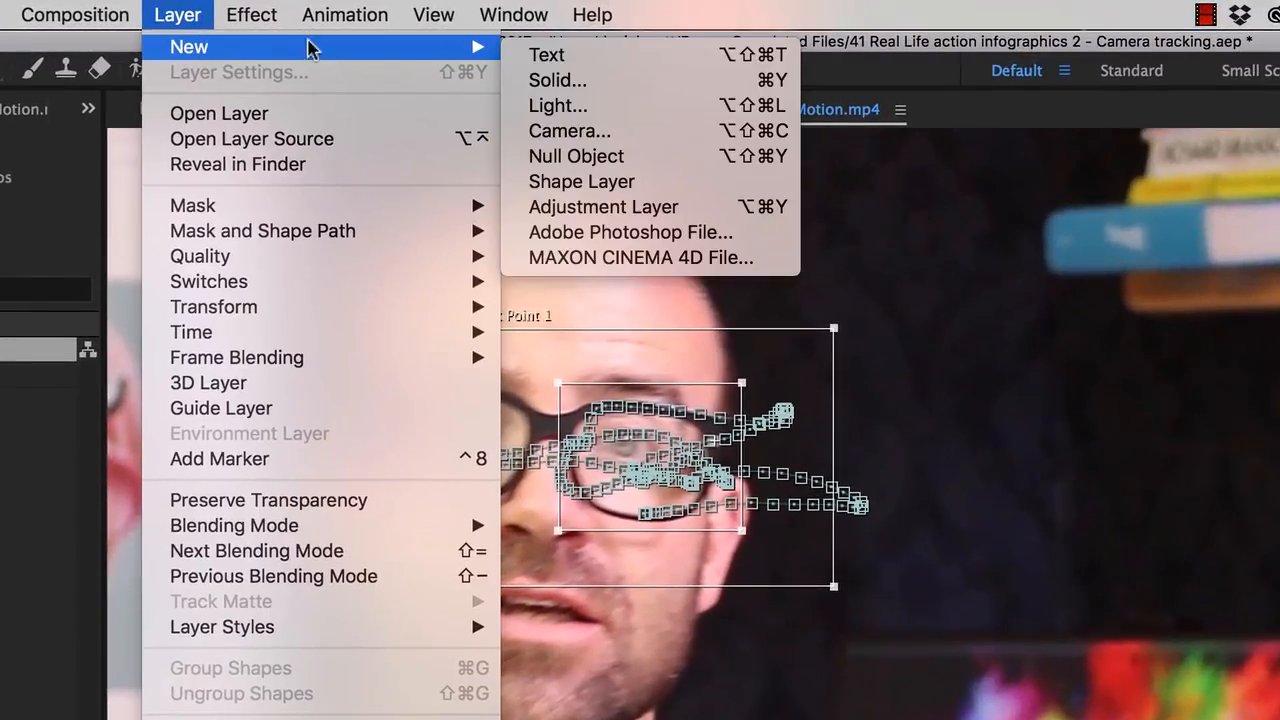
{"action": "left_click", "coordinate": [689, 166]}
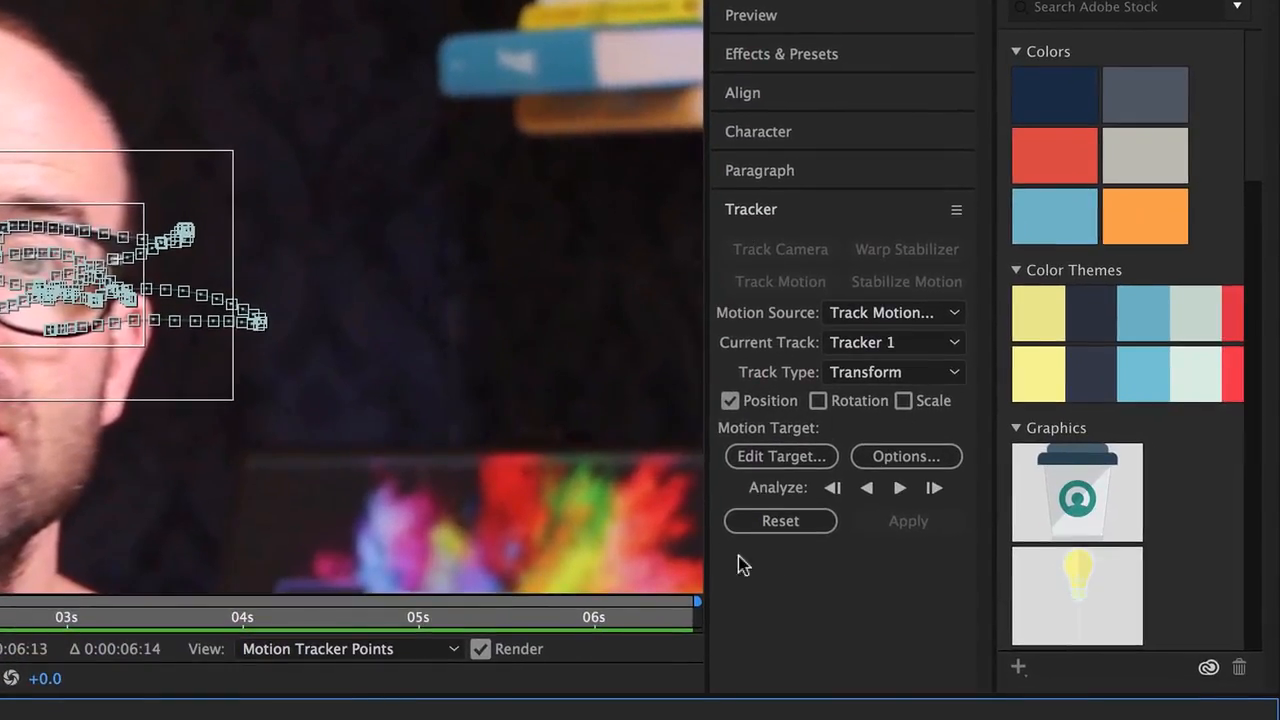
Set the motion target to the Null 1 layer and apply the tracking data in the X and Y dimensions.
{"action": "left_click", "coordinate": [771, 458]}
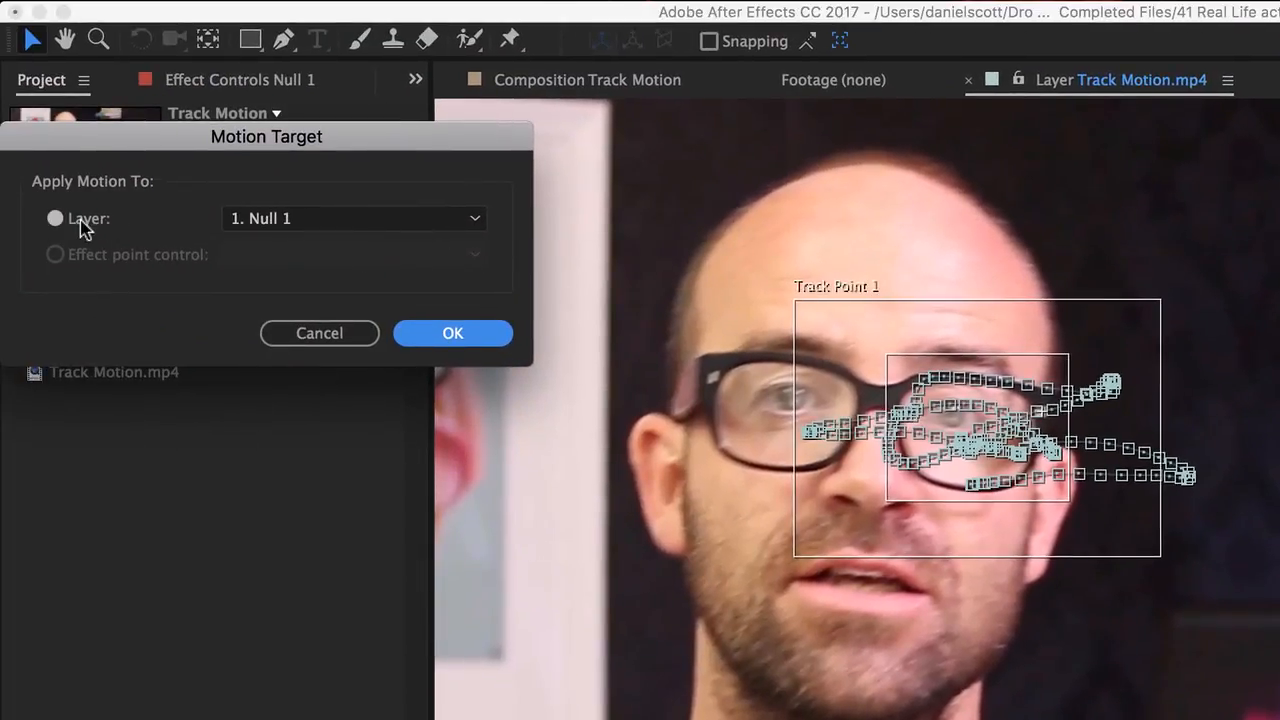
{"action": "left_click", "coordinate": [463, 340]}
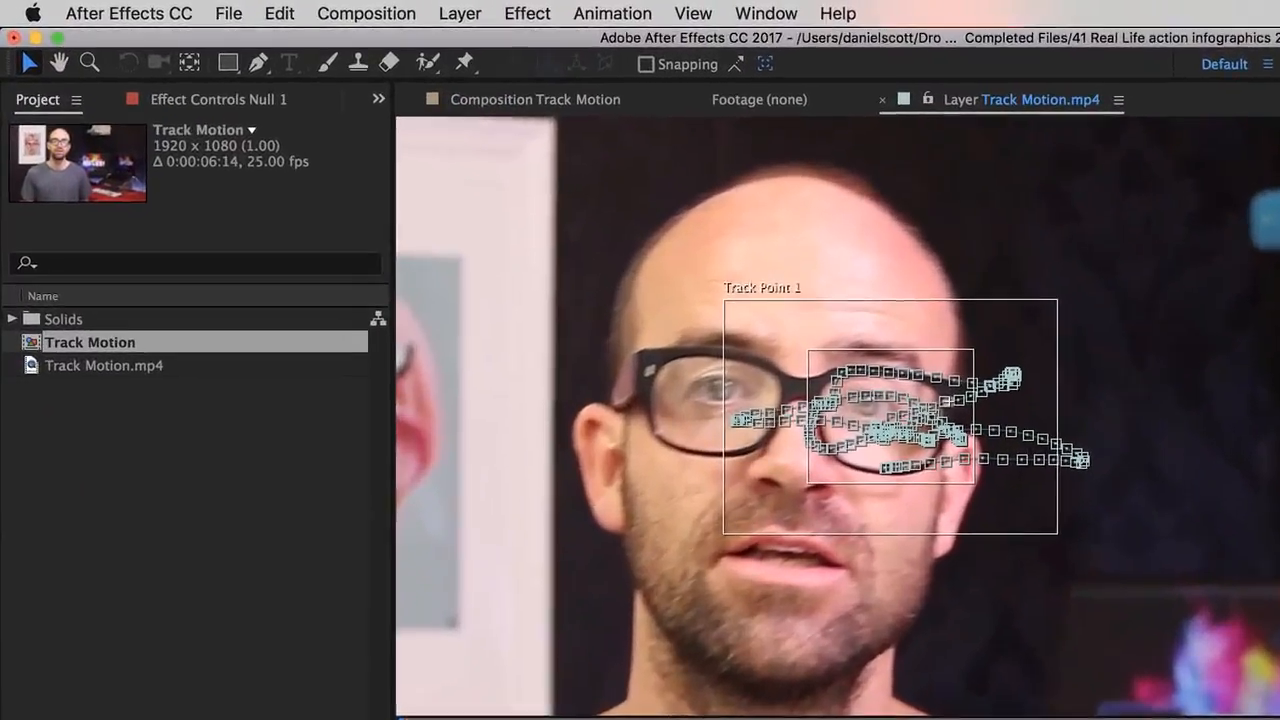
{"action": "left_click", "coordinate": [1110, 426]}
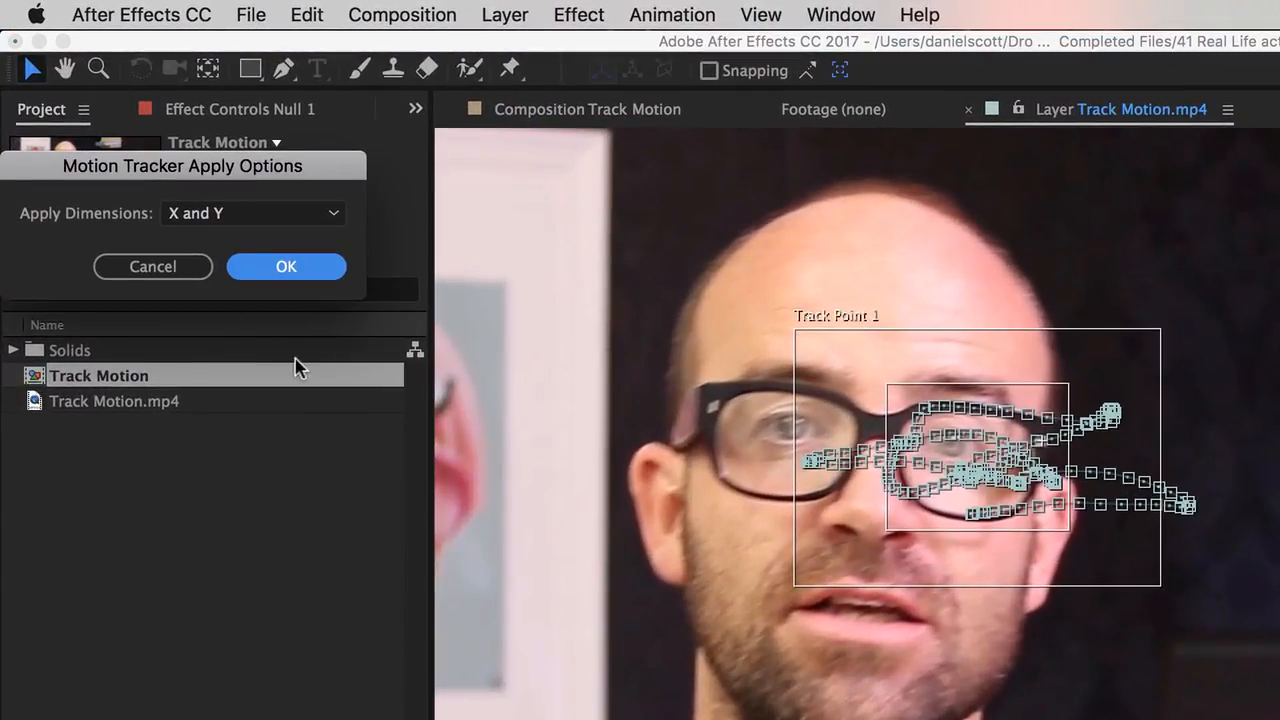
{"action": "left_click", "coordinate": [338, 270]}
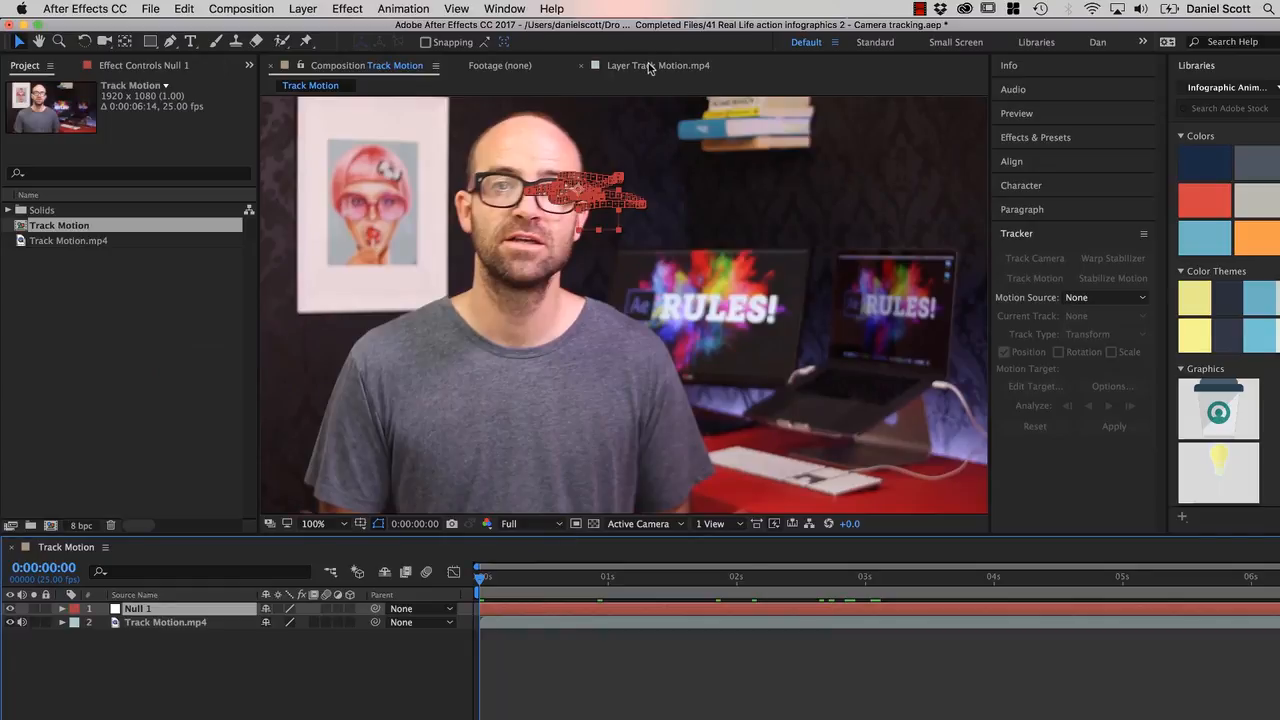
Scrub and play back the Track Motion composition to check how the null follows the glasses, ending at the first frame.
{"action": "left_click", "coordinate": [648, 66]}
{"action": "left_click", "coordinate": [329, 66]}
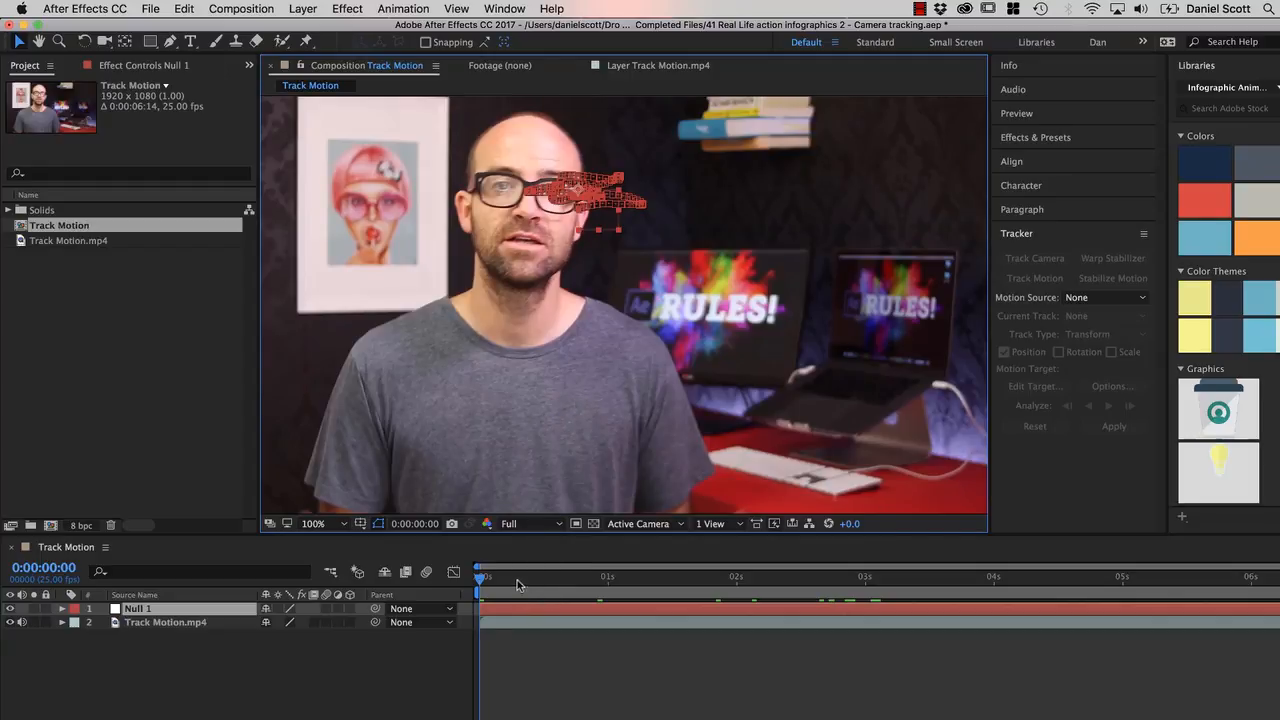
{"action": "left_click_drag", "start_coordinate": [517, 585], "coordinate": [938, 586]}
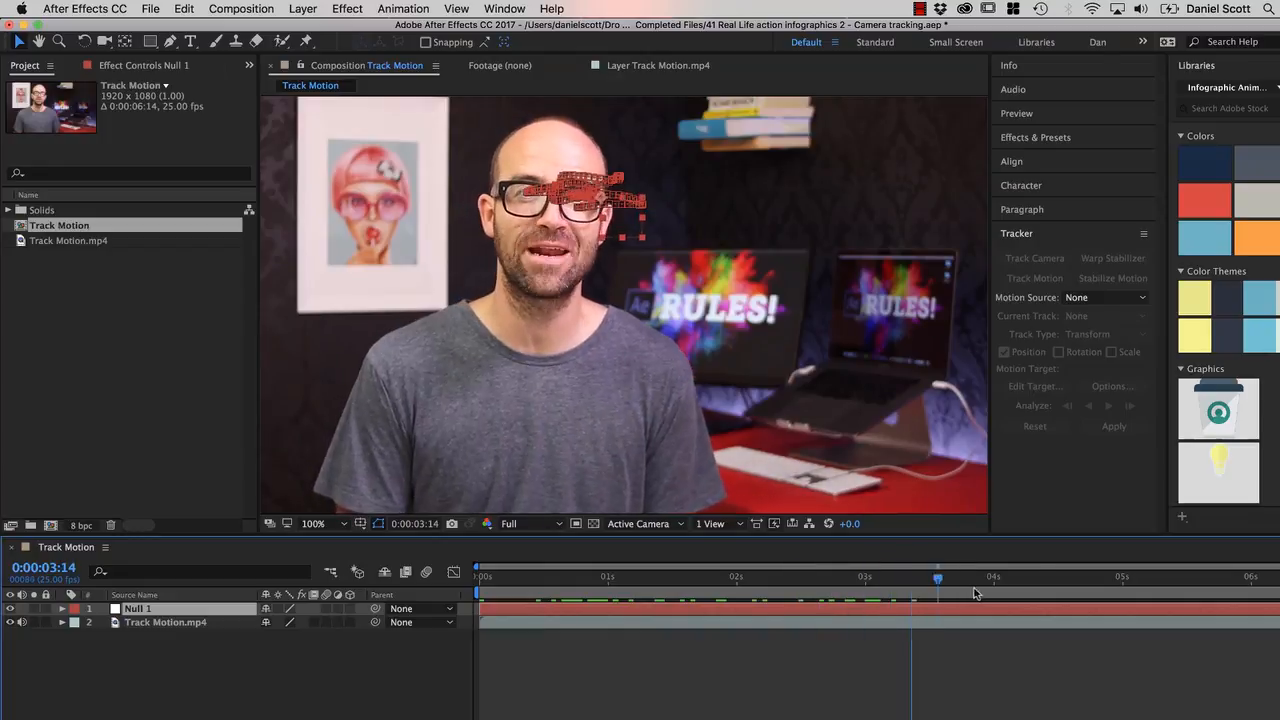
{"action": "key", "text": "space"}
{"action": "left_click", "coordinate": [508, 582]}
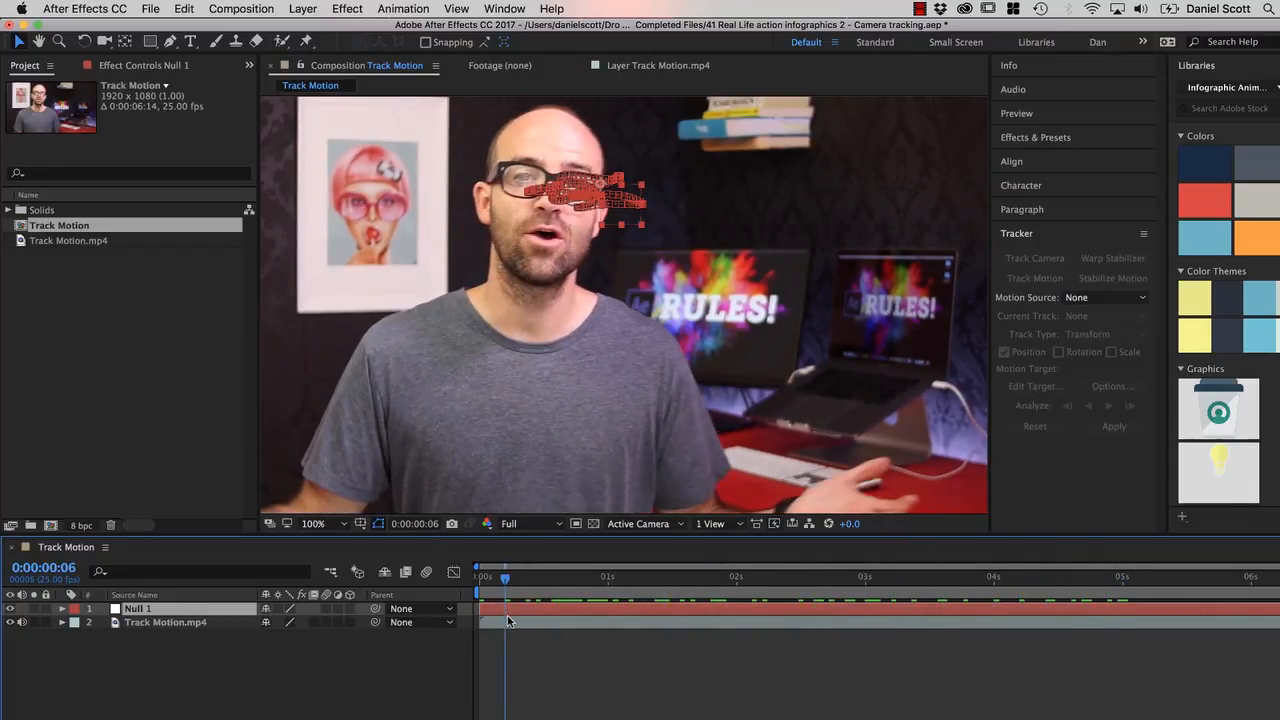
{"action": "key", "text": "space"}
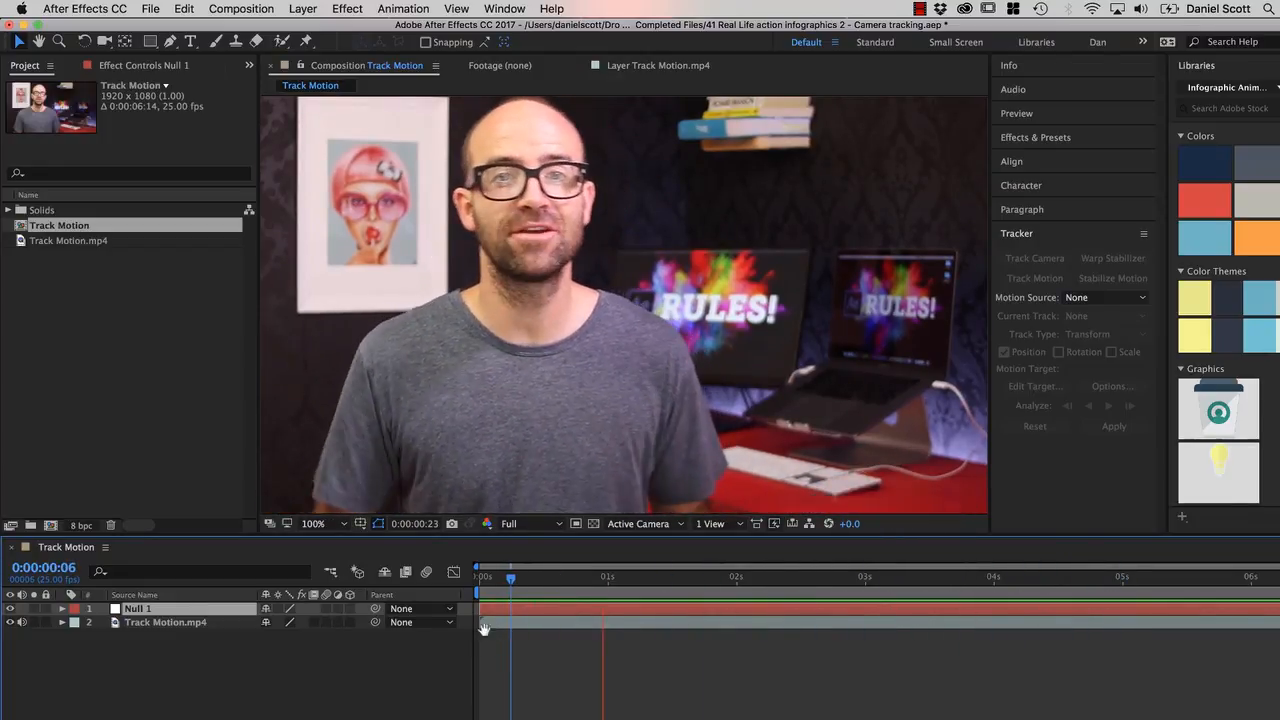
{"action": "left_click_drag", "start_coordinate": [625, 581], "coordinate": [477, 580]}
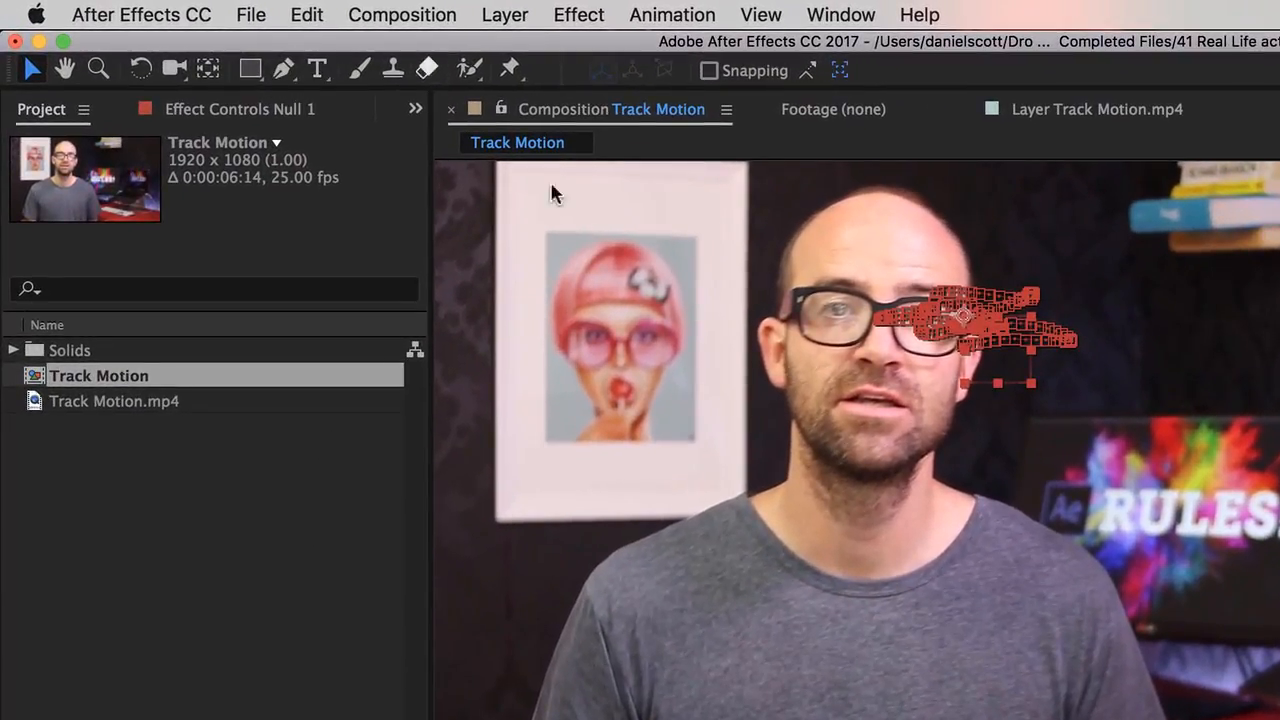
Import Speech Bubble.ai from the 09 Real Life folder into the project.
{"action": "double_click", "coordinate": [151, 575]}
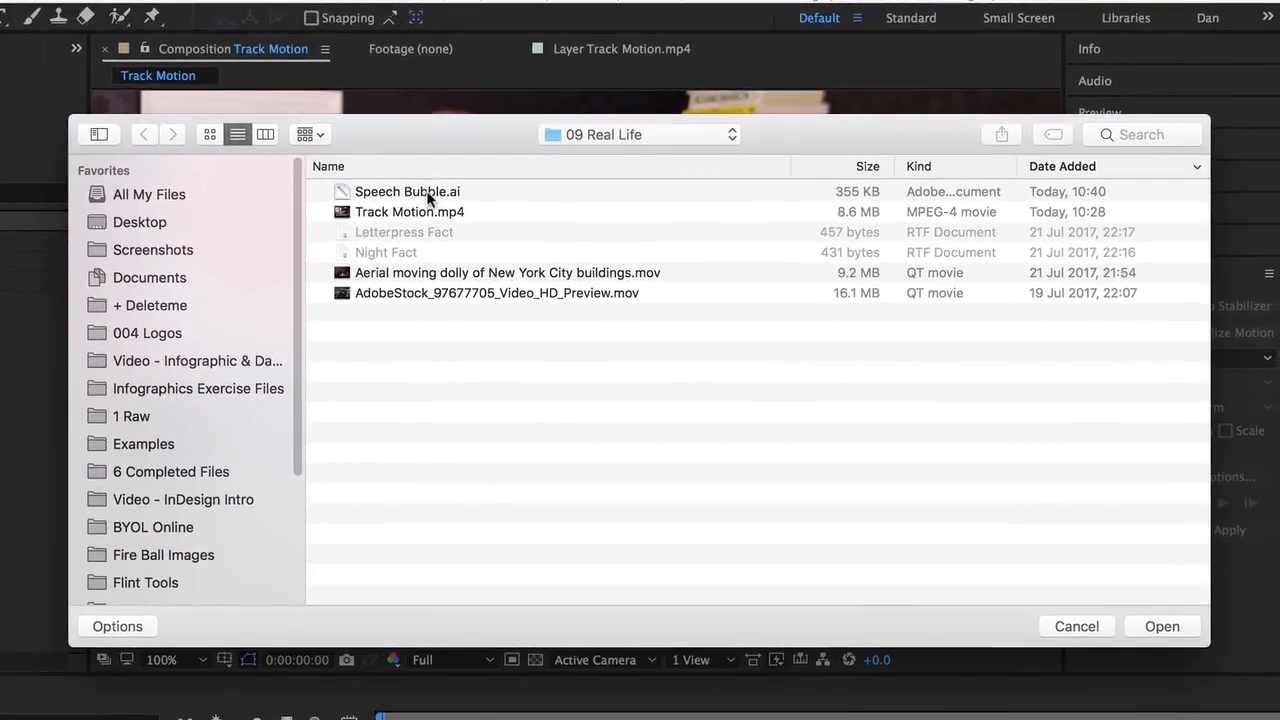
{"action": "left_click", "coordinate": [474, 193]}
{"action": "left_click", "coordinate": [1164, 628]}
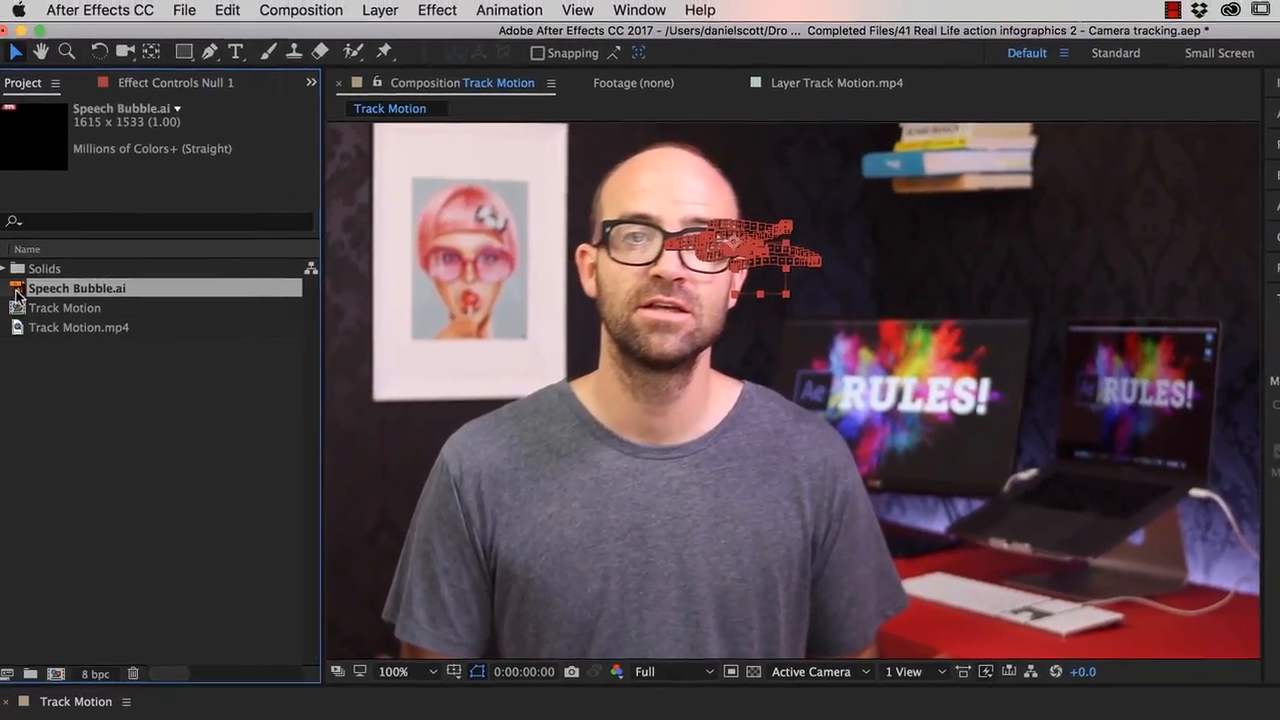
Add Speech Bubble.ai to the Track Motion composition and position it beside the presenter's head.
{"action": "left_click_drag", "start_coordinate": [86, 289], "coordinate": [986, 357]}
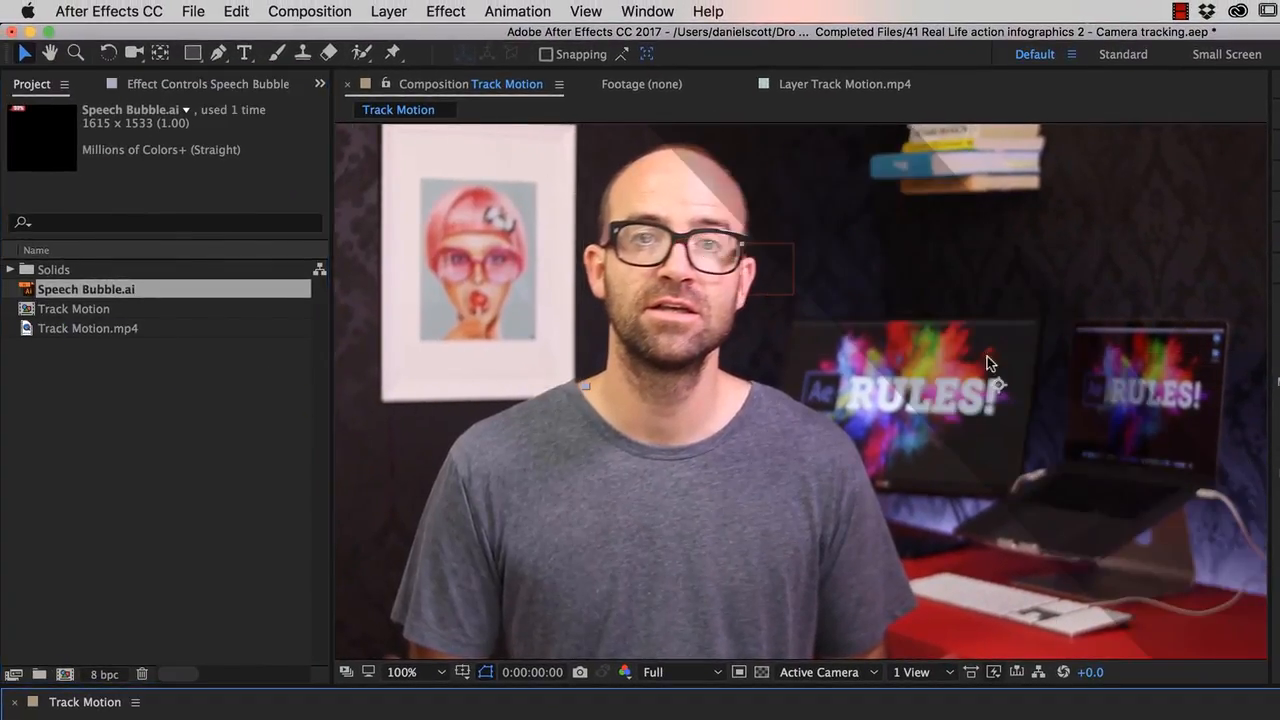
{"action": "left_click_drag", "start_coordinate": [978, 304], "coordinate": [955, 248]}
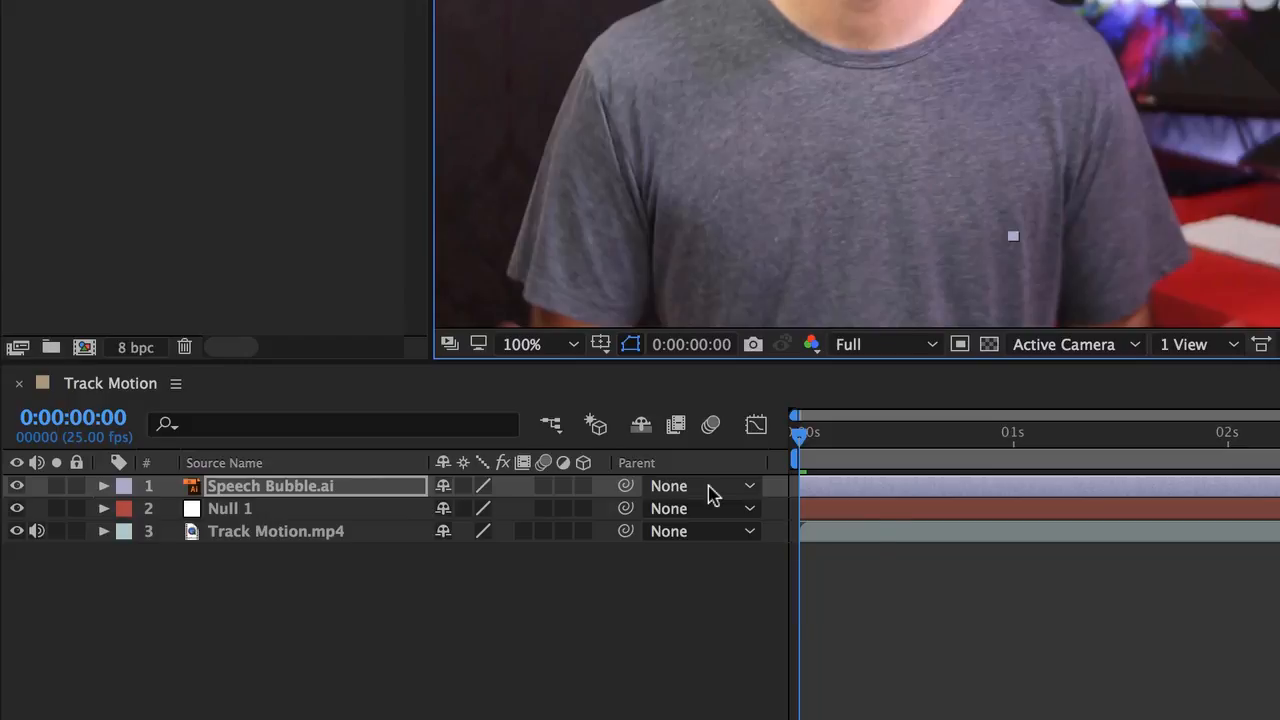
Parent the Speech Bubble.ai layer to Null 1 and play back the composition to check how it follows the head.
{"action": "left_click", "coordinate": [710, 490]}
{"action": "left_click", "coordinate": [217, 509]}
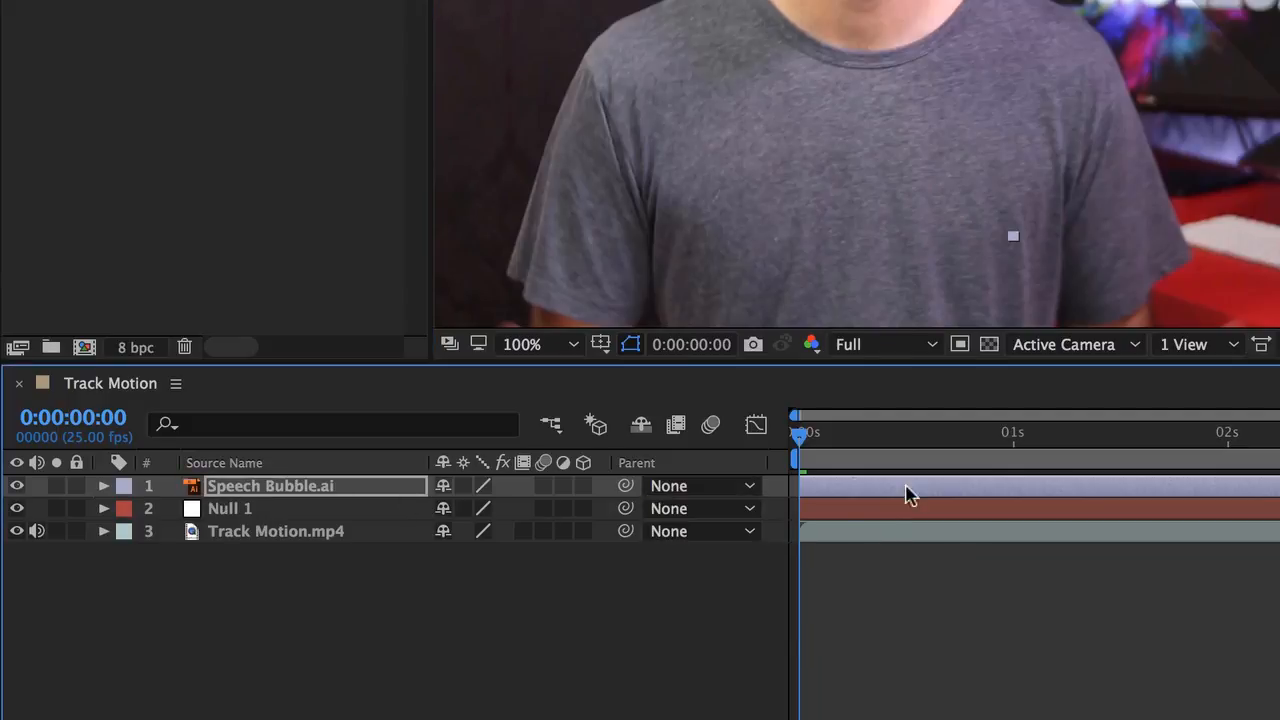
{"action": "left_click", "coordinate": [700, 487]}
{"action": "left_click", "coordinate": [745, 588]}
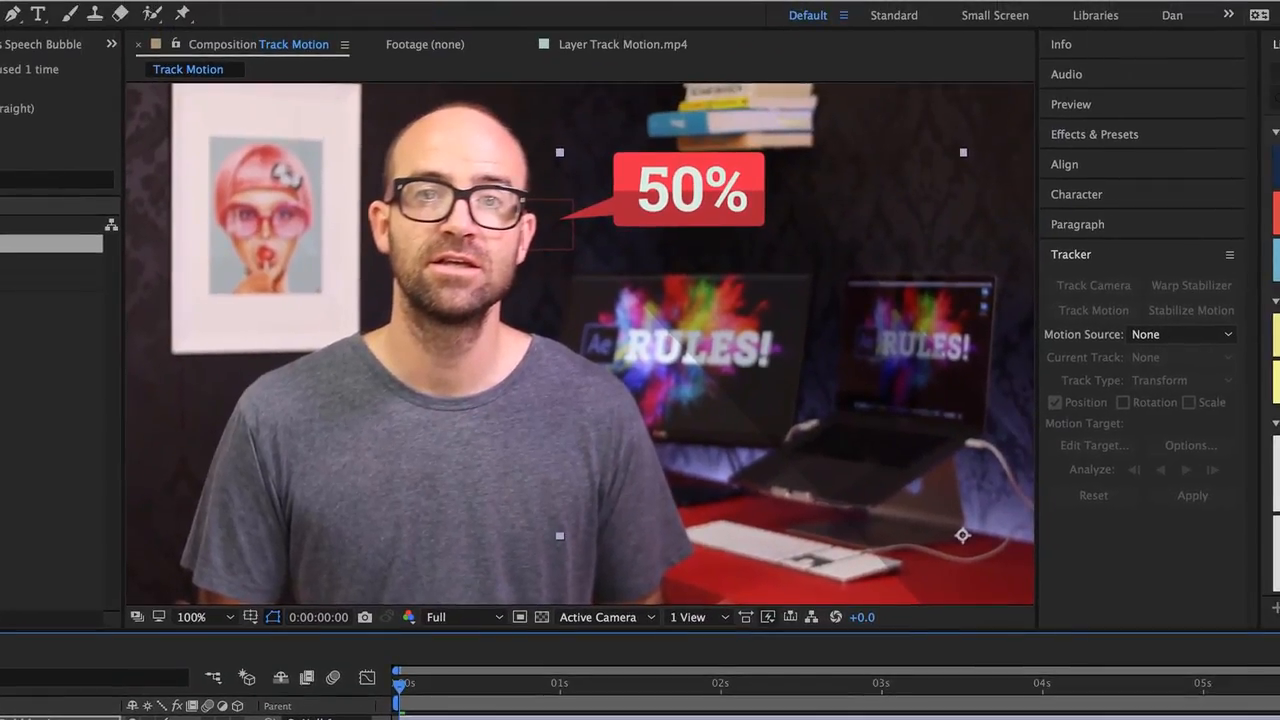
{"action": "key", "text": "space"}
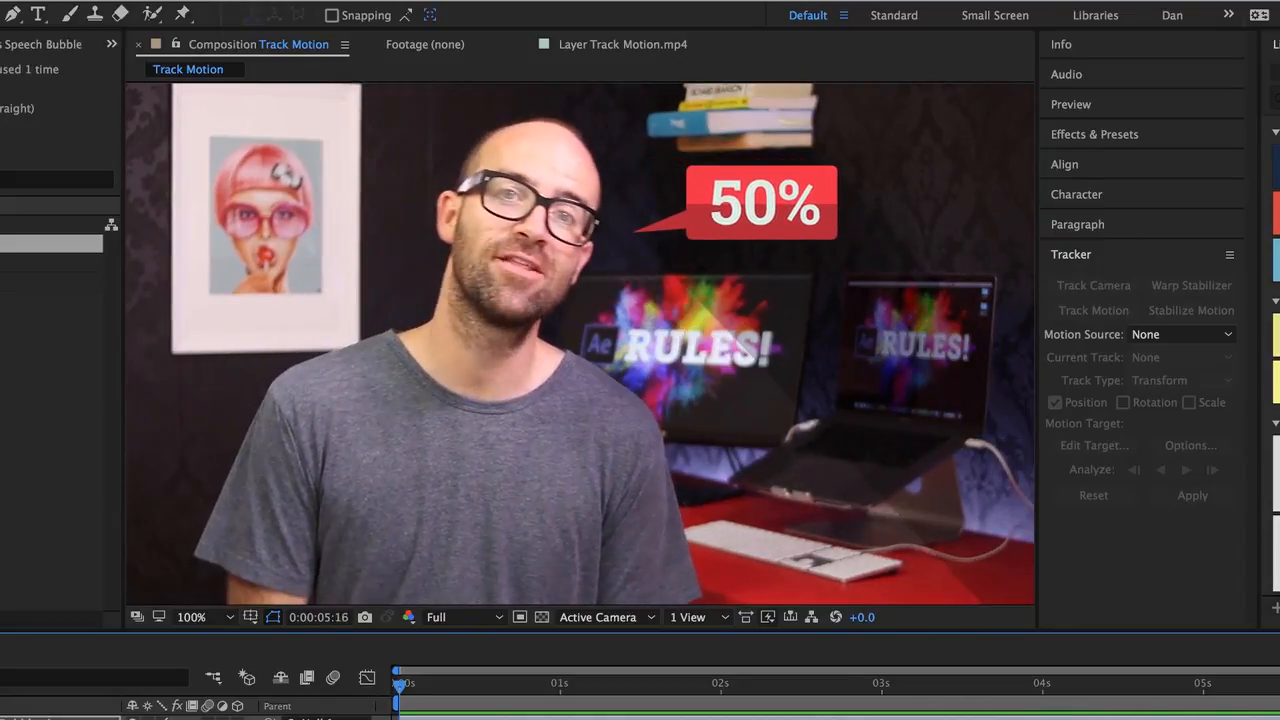
{"action": "key", "text": "space"}
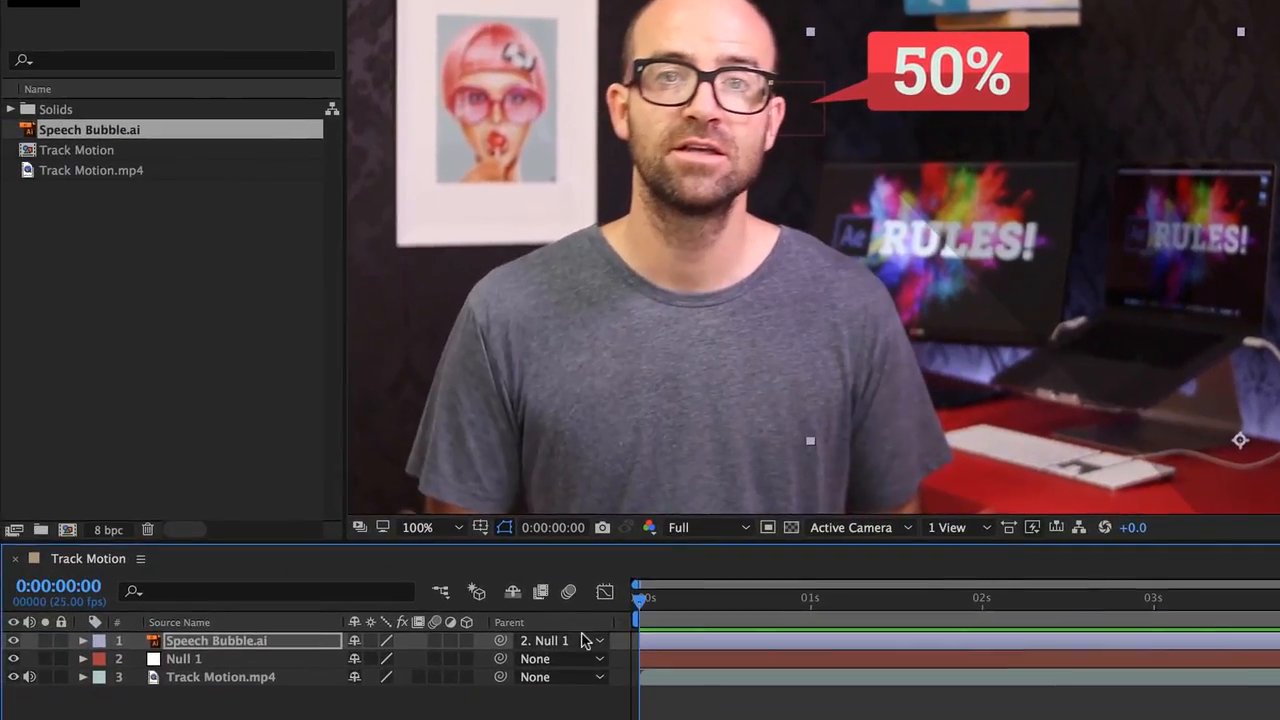
Set the Speech Bubble.ai layer's parent back to None and scrub from the first frame to check it.
{"action": "left_click", "coordinate": [497, 671]}
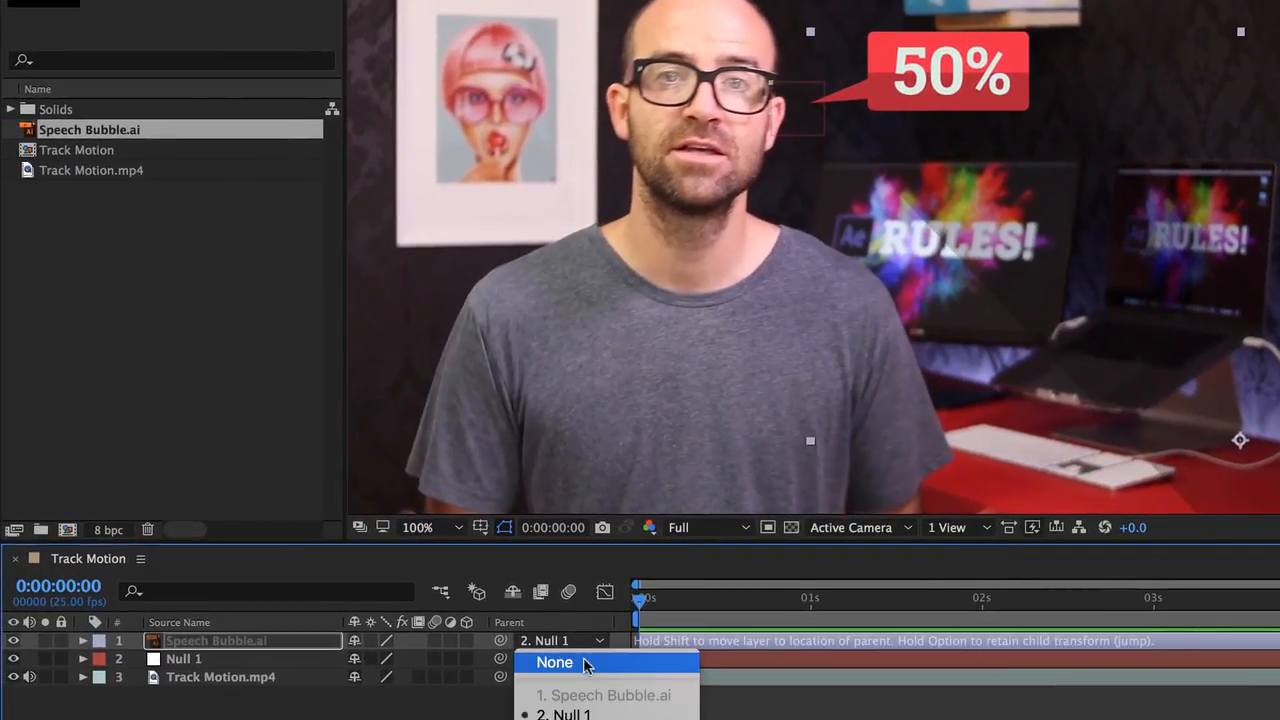
{"action": "left_click", "coordinate": [465, 690]}
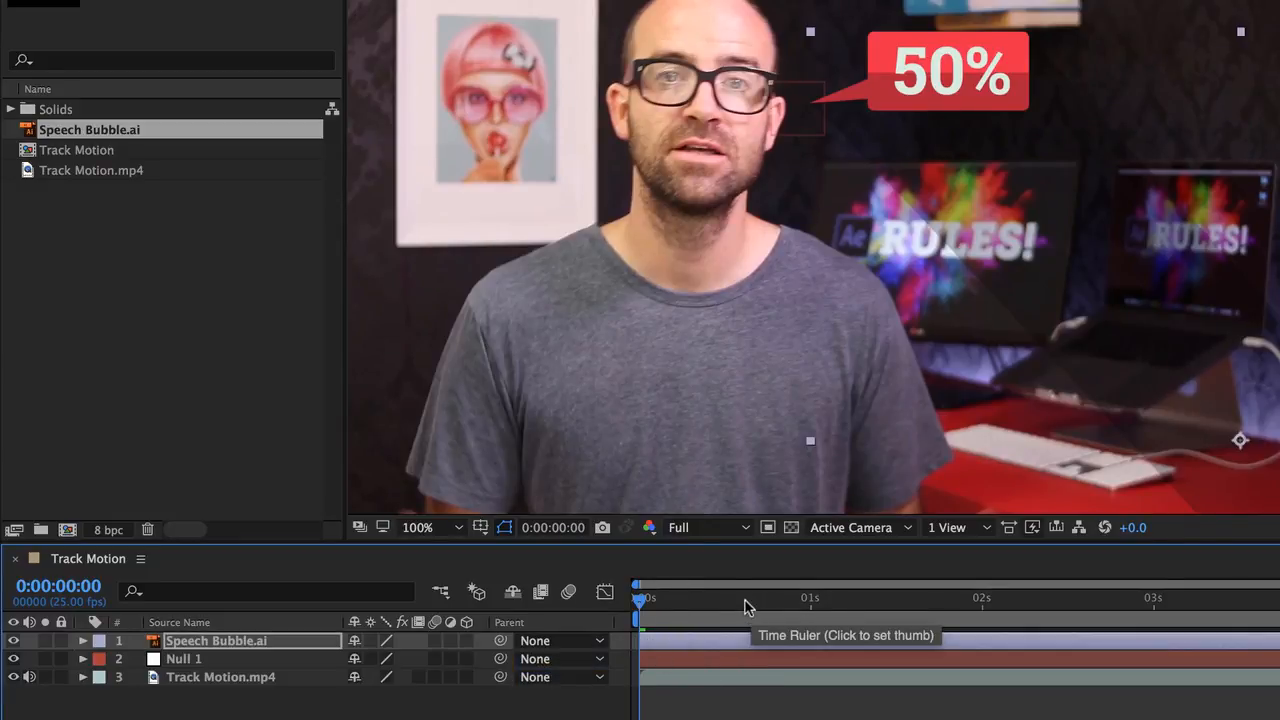
{"action": "left_click_drag", "start_coordinate": [748, 602], "coordinate": [607, 620]}
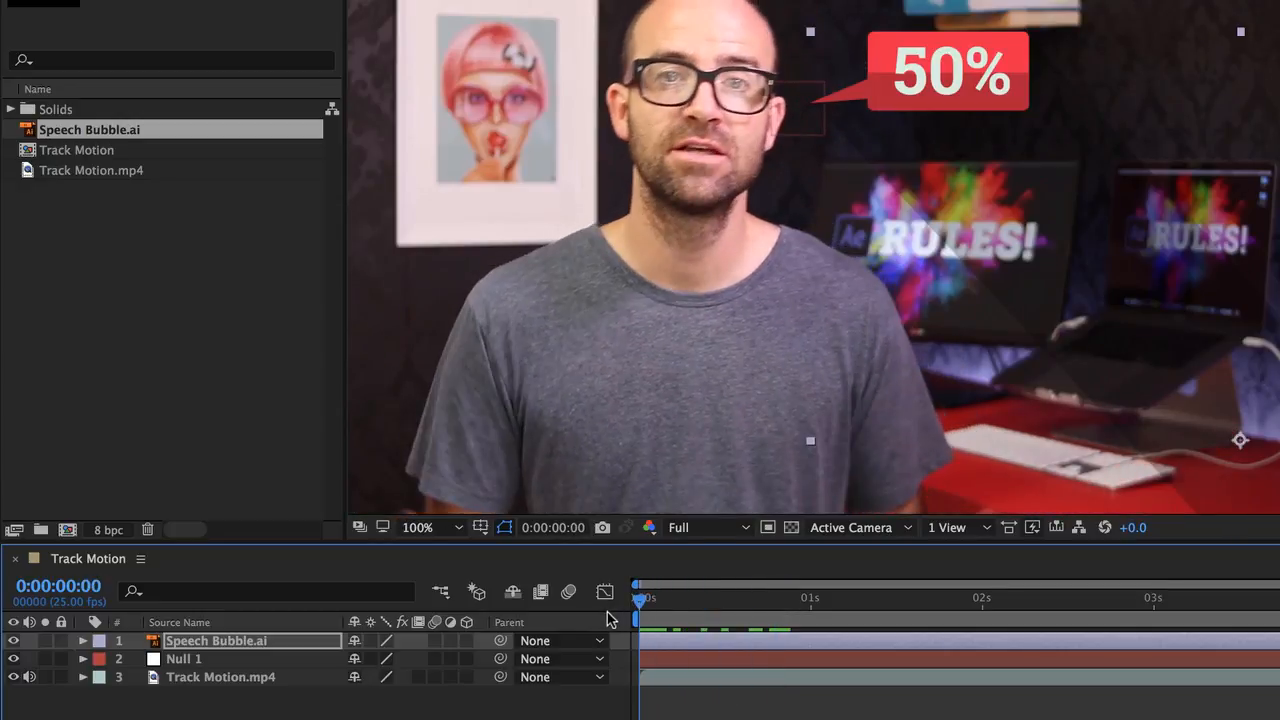
Reveal the Speech Bubble.ai layer's Scale property and move the playhead to 0:00:01:13.
{"action": "left_click", "coordinate": [661, 645]}
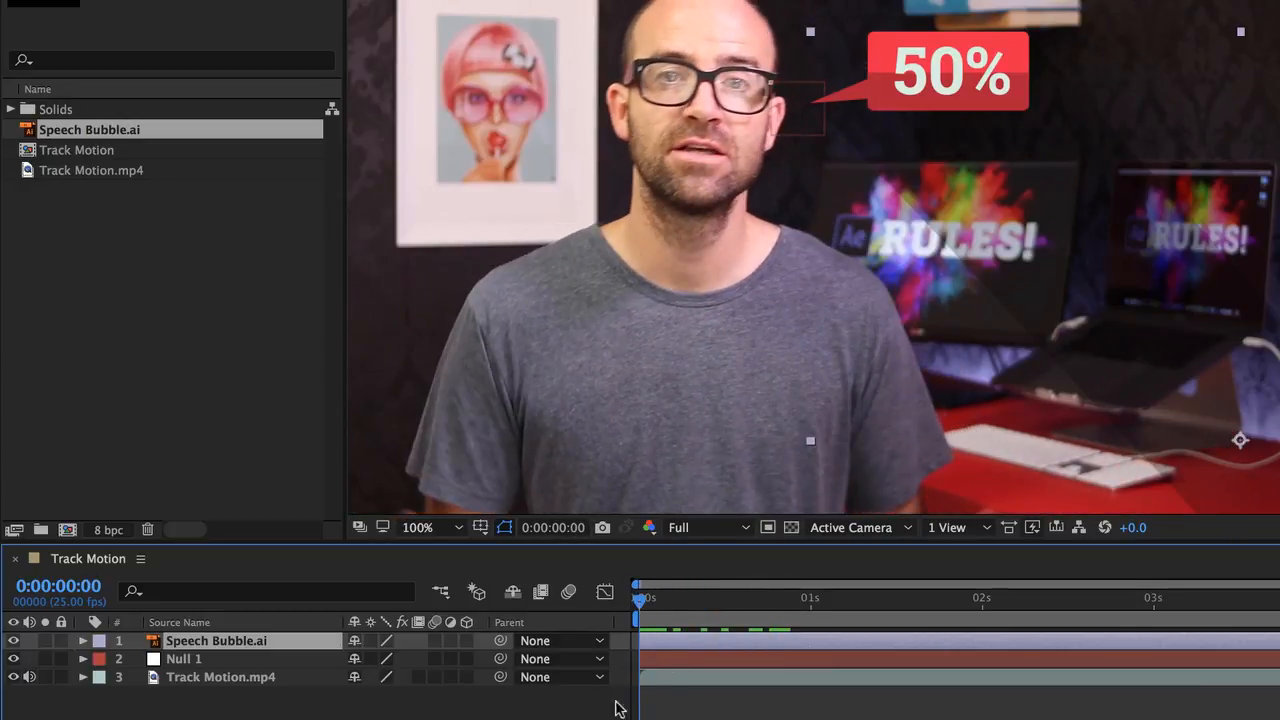
{"action": "key", "text": "s"}
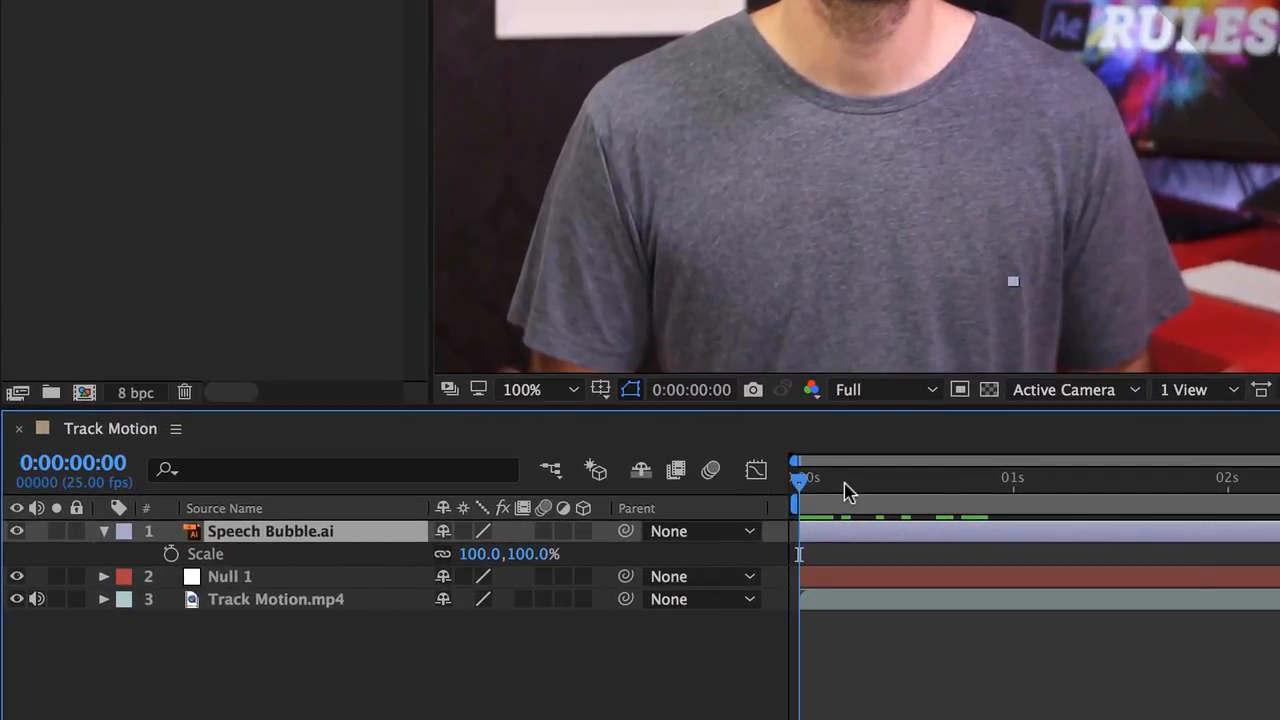
{"action": "left_click_drag", "start_coordinate": [871, 489], "coordinate": [1122, 490]}
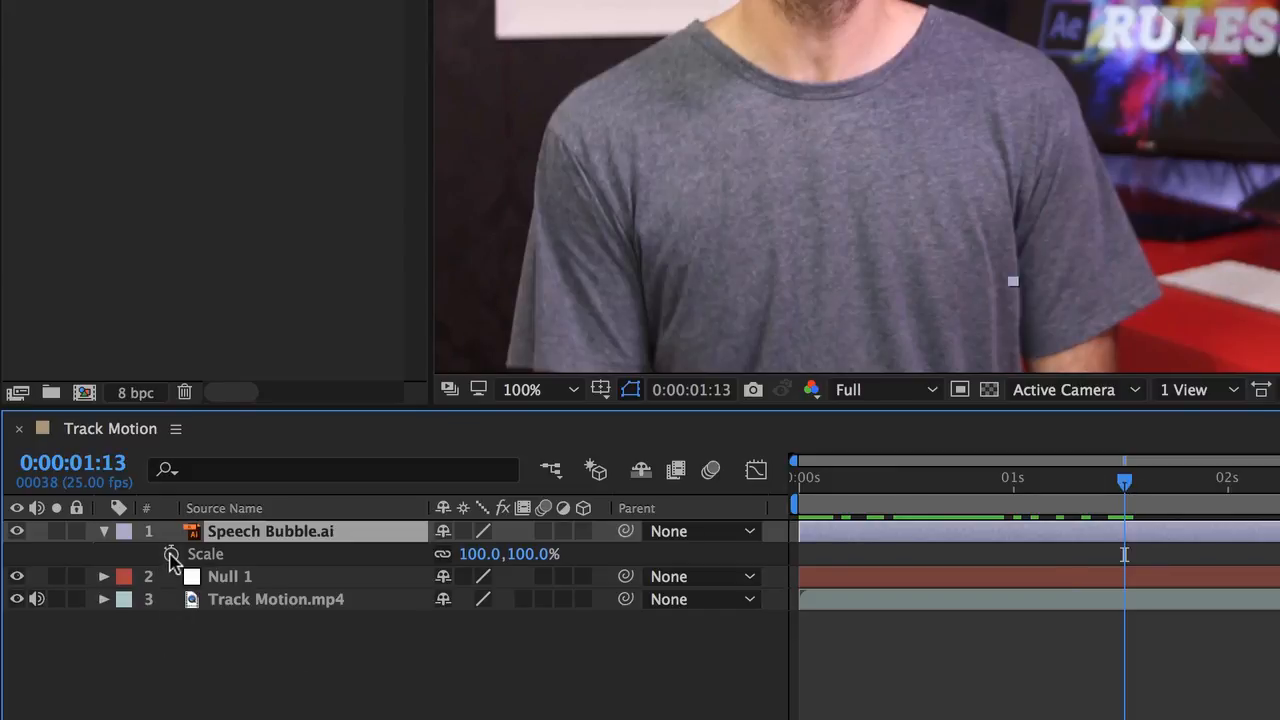
Keyframe the speech bubble's Scale from 0% at 0:00:01:13 to 100% at 0:00:01:17 and scrub through the growth.
{"action": "left_click", "coordinate": [171, 556]}
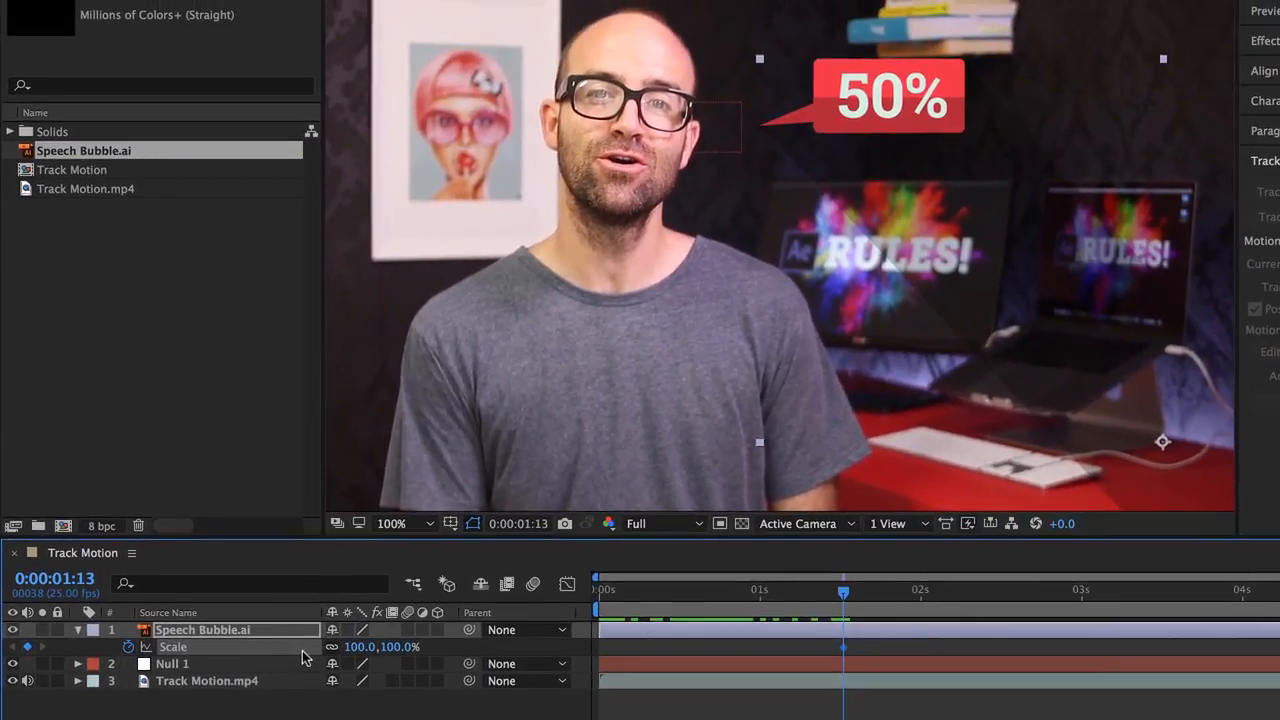
{"action": "left_click", "coordinate": [360, 647]}
{"action": "type", "text": "00"}
{"action": "key", "text": "Return"}
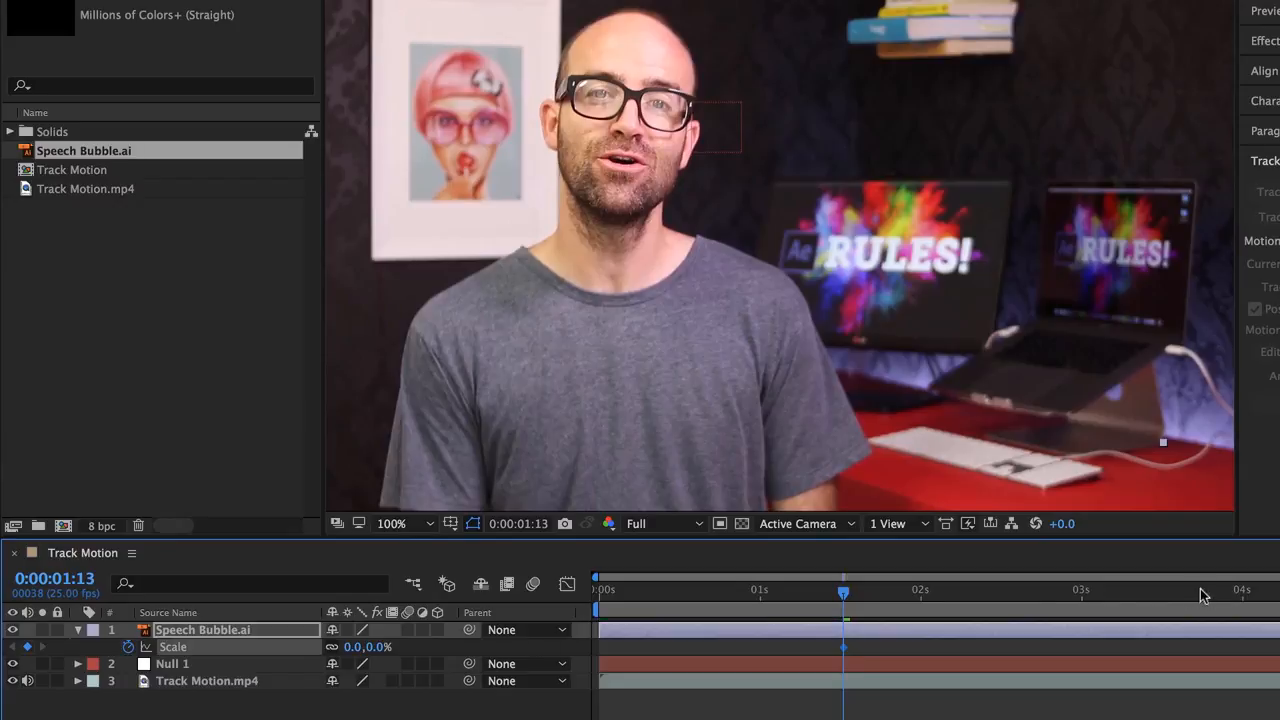
{"action": "left_click_drag", "start_coordinate": [845, 598], "coordinate": [869, 606]}
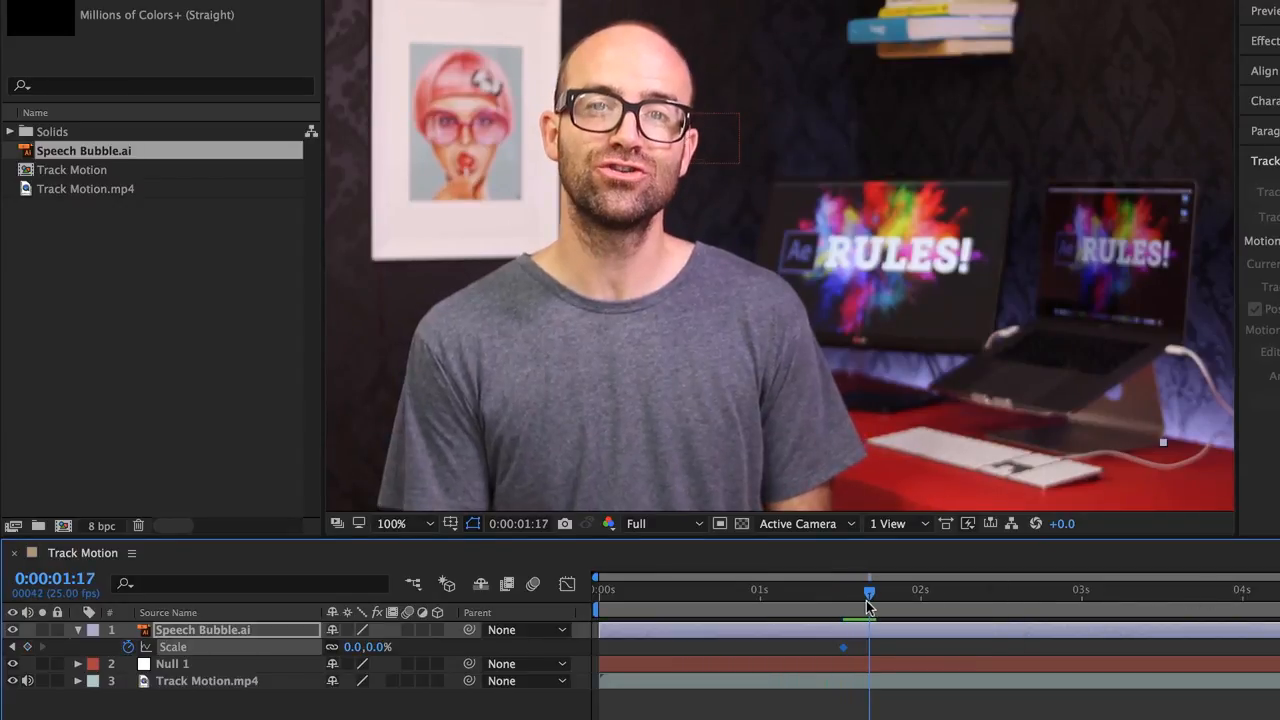
{"action": "left_click", "coordinate": [356, 647]}
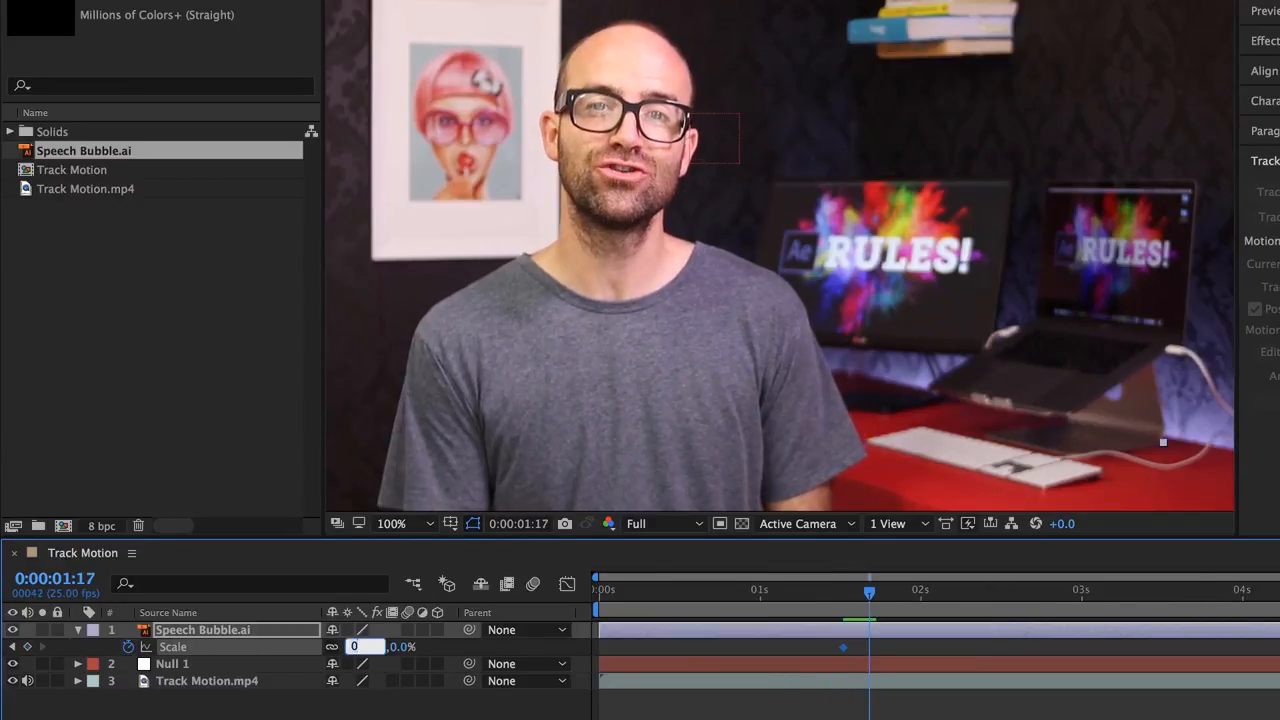
{"action": "type", "text": "100"}
{"action": "key", "text": "Return"}
{"action": "left_click_drag", "start_coordinate": [871, 591], "coordinate": [831, 600]}
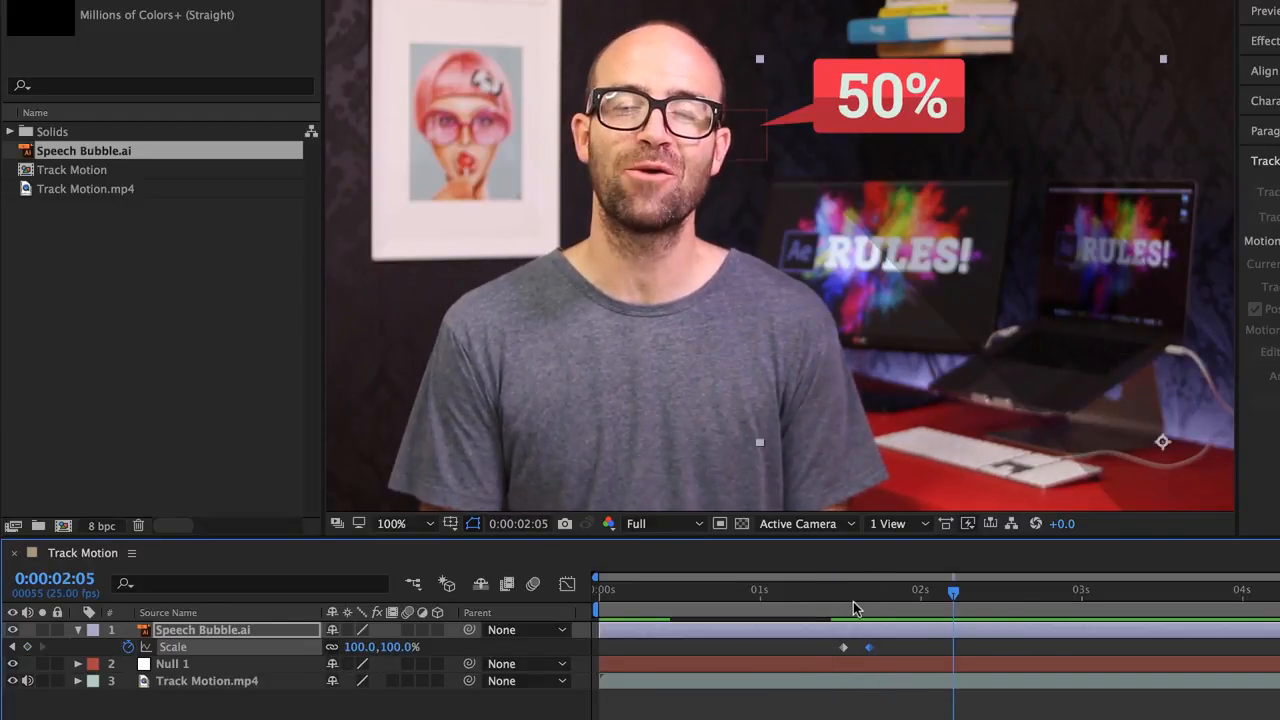
Undo the Scale keyframes on the Speech Bubble.ai layer.
{"action": "key", "text": "super+z"}
{"action": "key", "text": "super+z"}
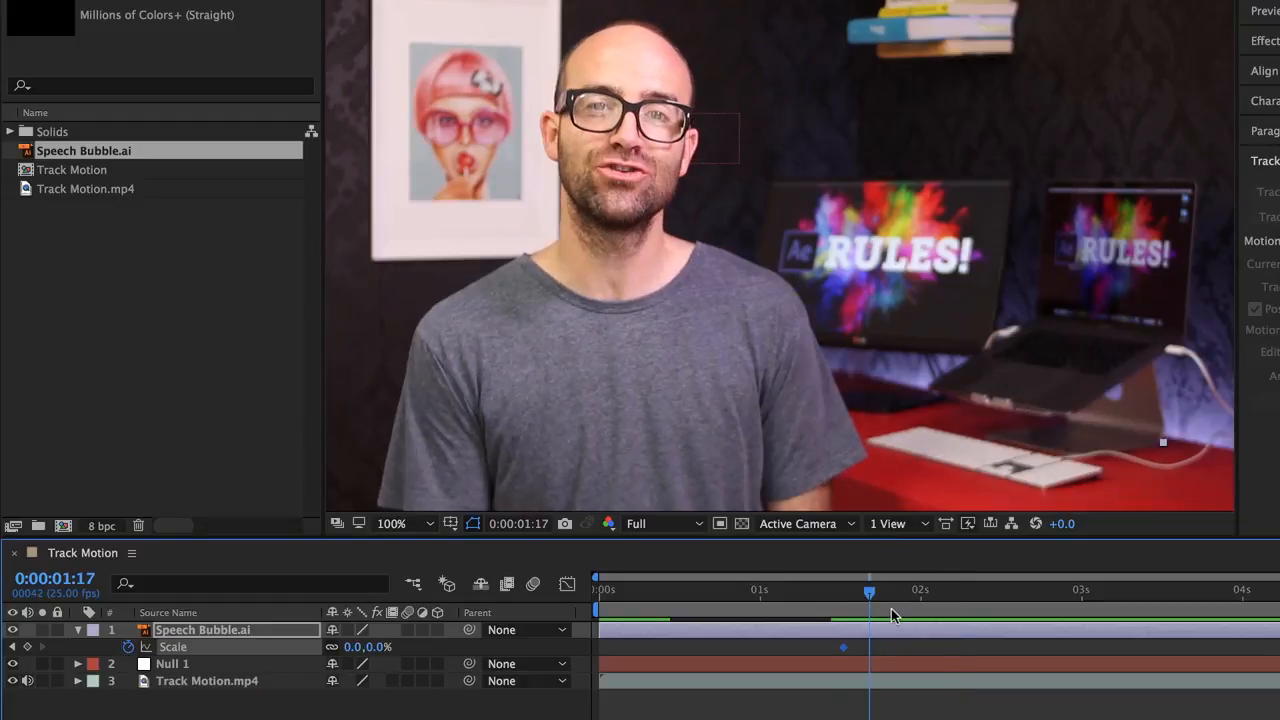
{"action": "key", "text": "super+z"}
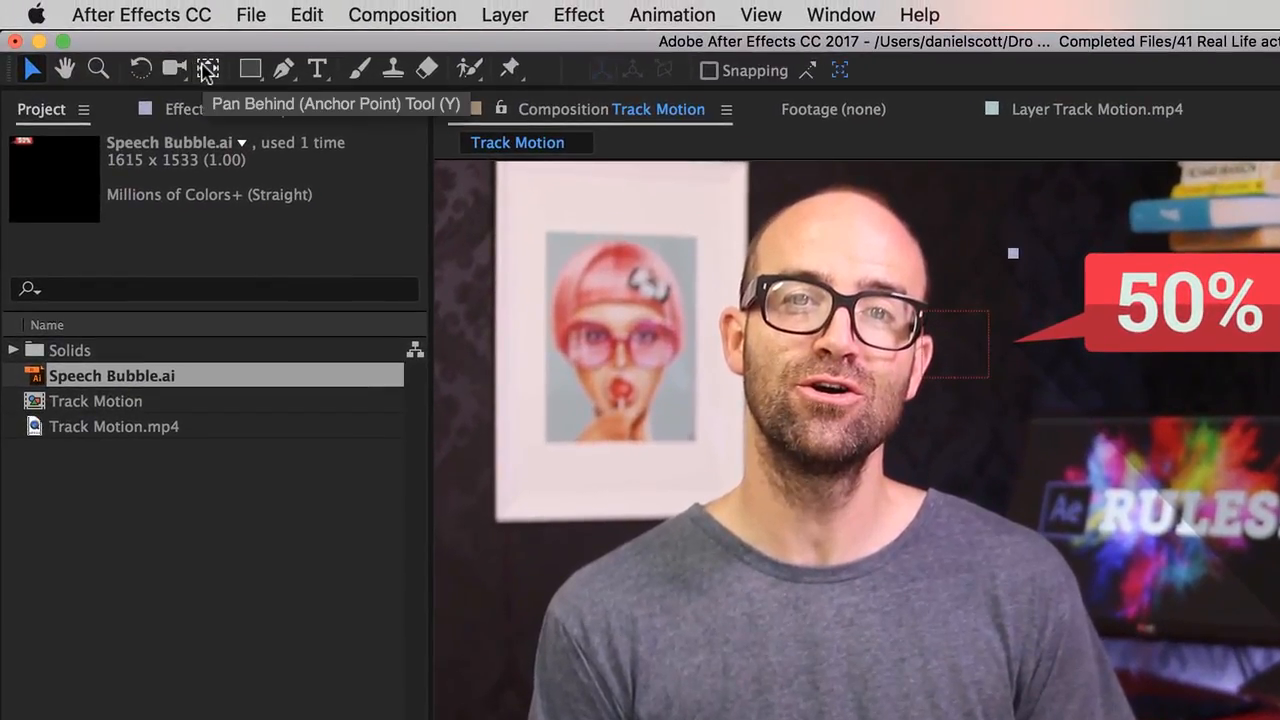
Move the speech bubble's anchor point to the tip of its tail with the Pan Behind tool.
{"action": "left_click", "coordinate": [207, 68]}
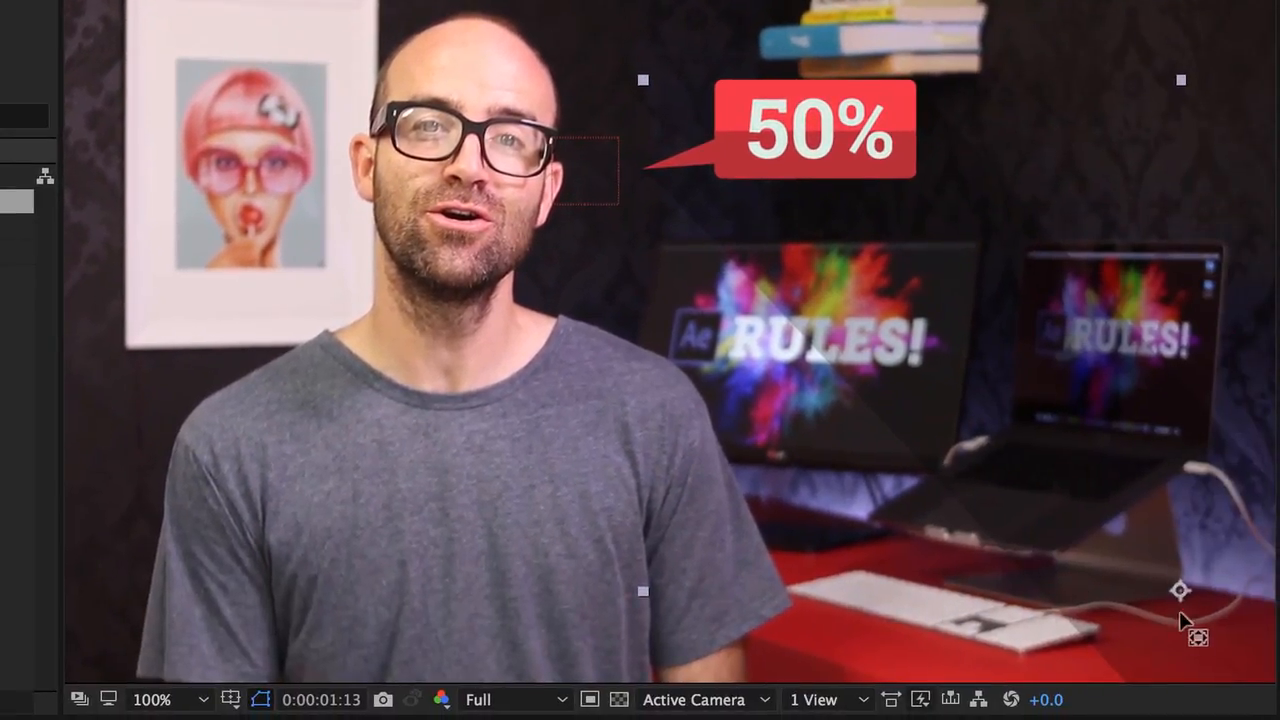
{"action": "left_click_drag", "start_coordinate": [1182, 620], "coordinate": [646, 171]}
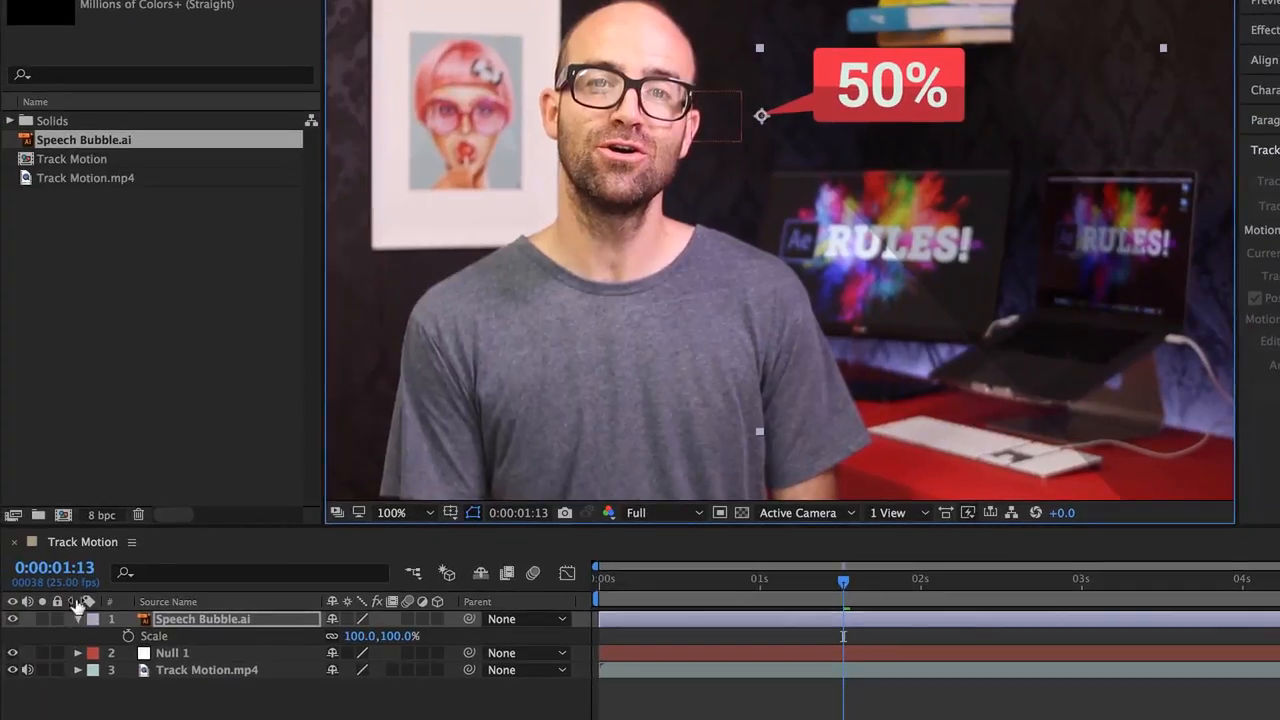
Start keyframing the speech bubble's Scale with a value of 0% at 0:00:01:13.
{"action": "left_click", "coordinate": [128, 636]}
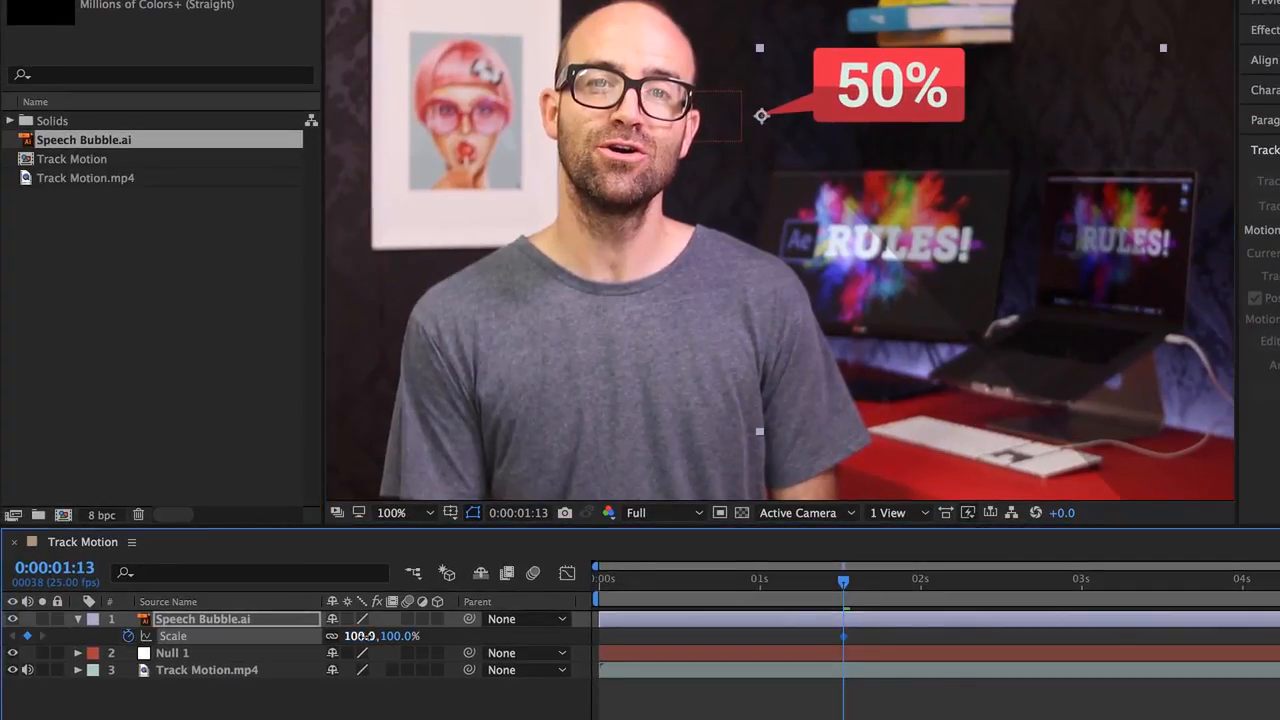
{"action": "left_click", "coordinate": [360, 636]}
{"action": "type", "text": "00"}
{"action": "key", "text": "Return"}
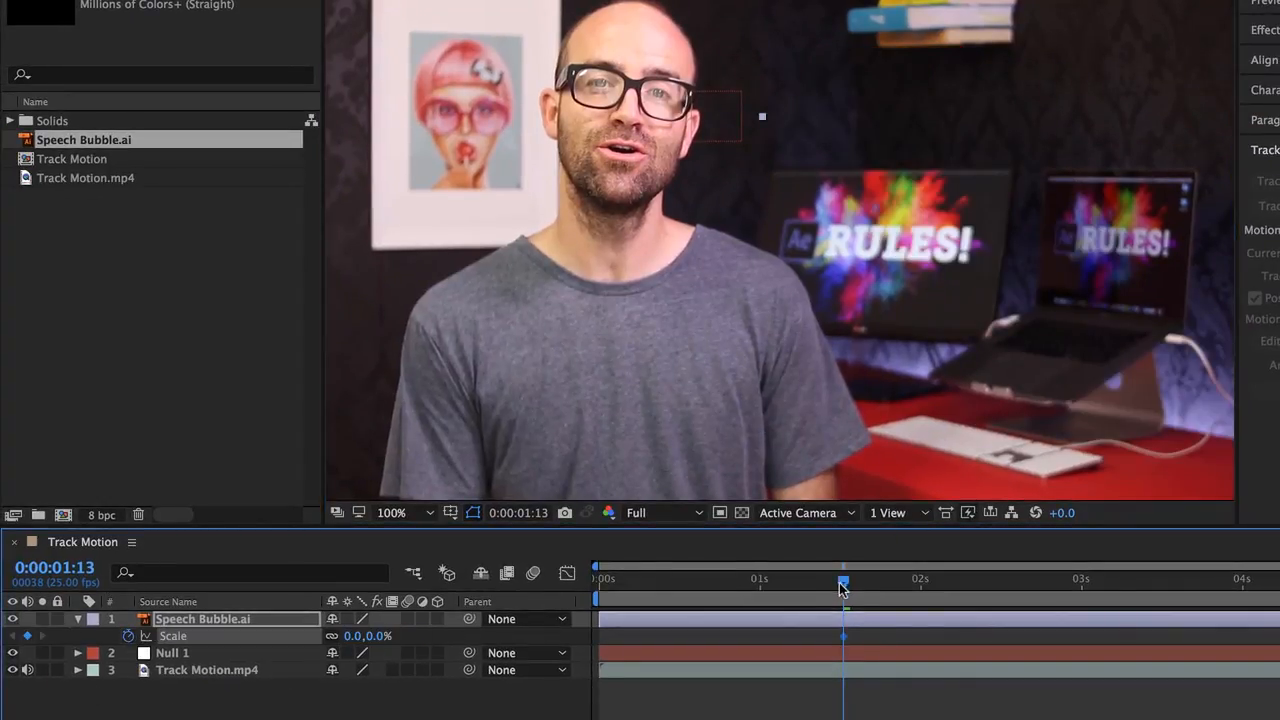
Add a 100% Scale keyframe at 0:00:01:18, scrub back to 0:00:01:13, and move that second keyframe closer to the first.
{"action": "left_click_drag", "start_coordinate": [840, 588], "coordinate": [876, 587]}
{"action": "left_click", "coordinate": [352, 636]}
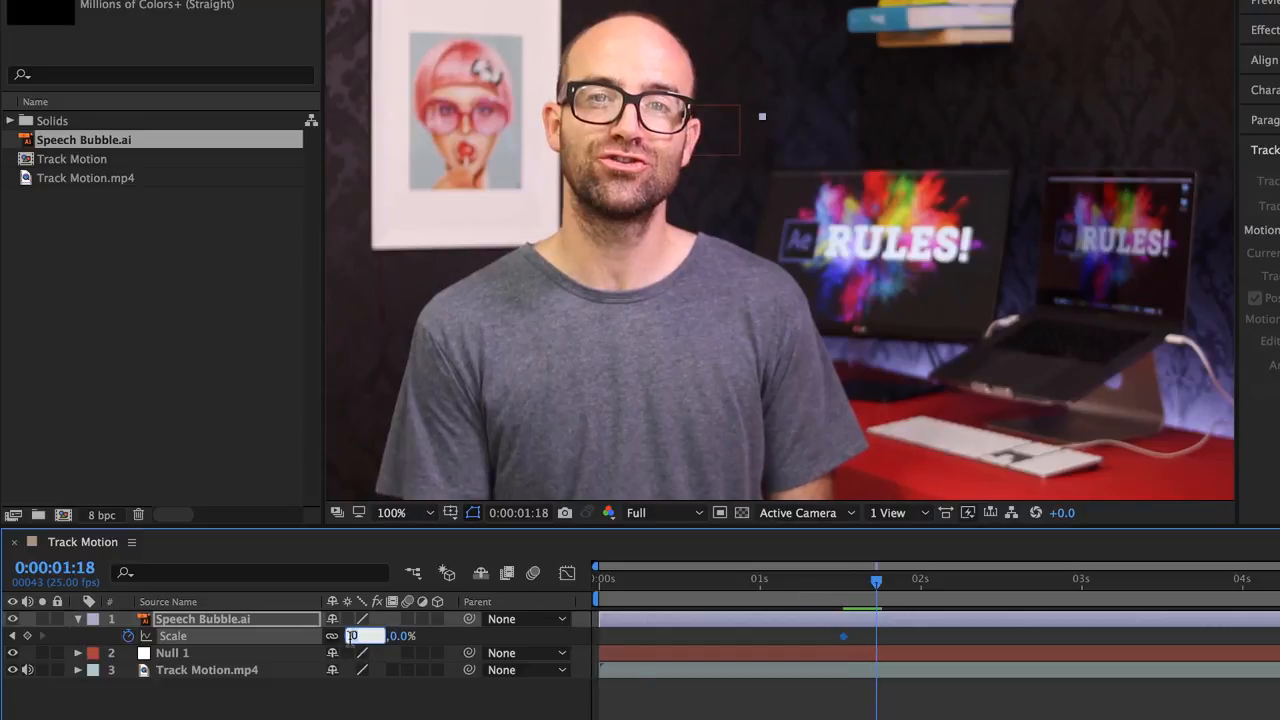
{"action": "type", "text": "100"}
{"action": "key", "text": "Return"}
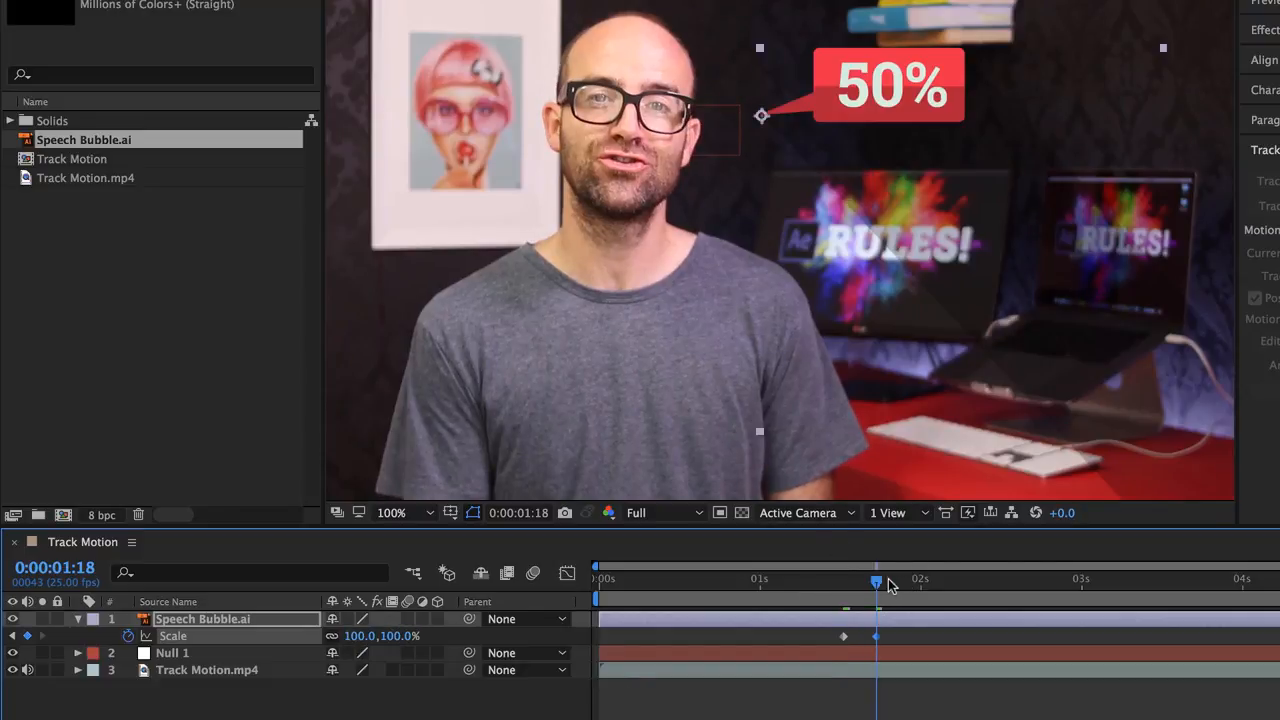
{"action": "left_click_drag", "start_coordinate": [876, 584], "coordinate": [844, 590]}
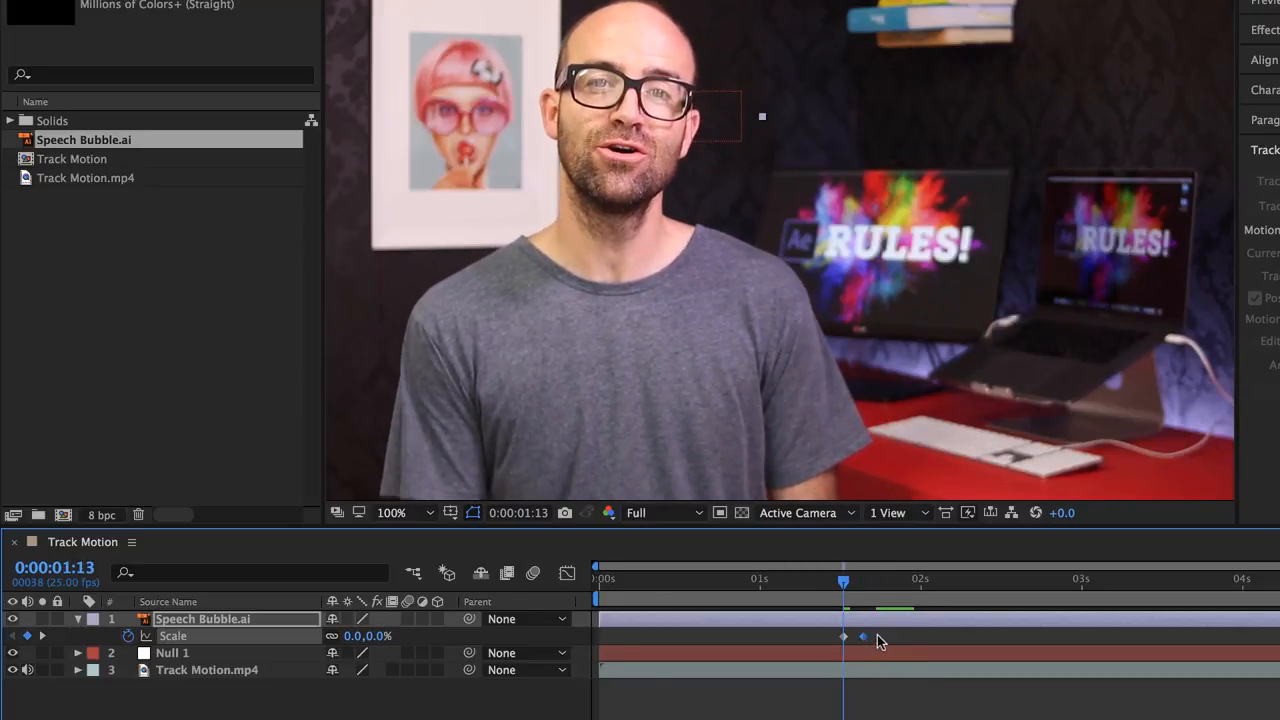
Enable an expression on the speech bubble's Scale and enter the text "41 Real Life action infographics 2 – Camera tracking".
{"action": "left_click", "coordinate": [843, 636], "text": "shift"}
{"action": "left_click", "coordinate": [126, 636], "text": "alt"}
{"action": "type", "text": "41 Real Life action infographics 2 – Camera tracking"}
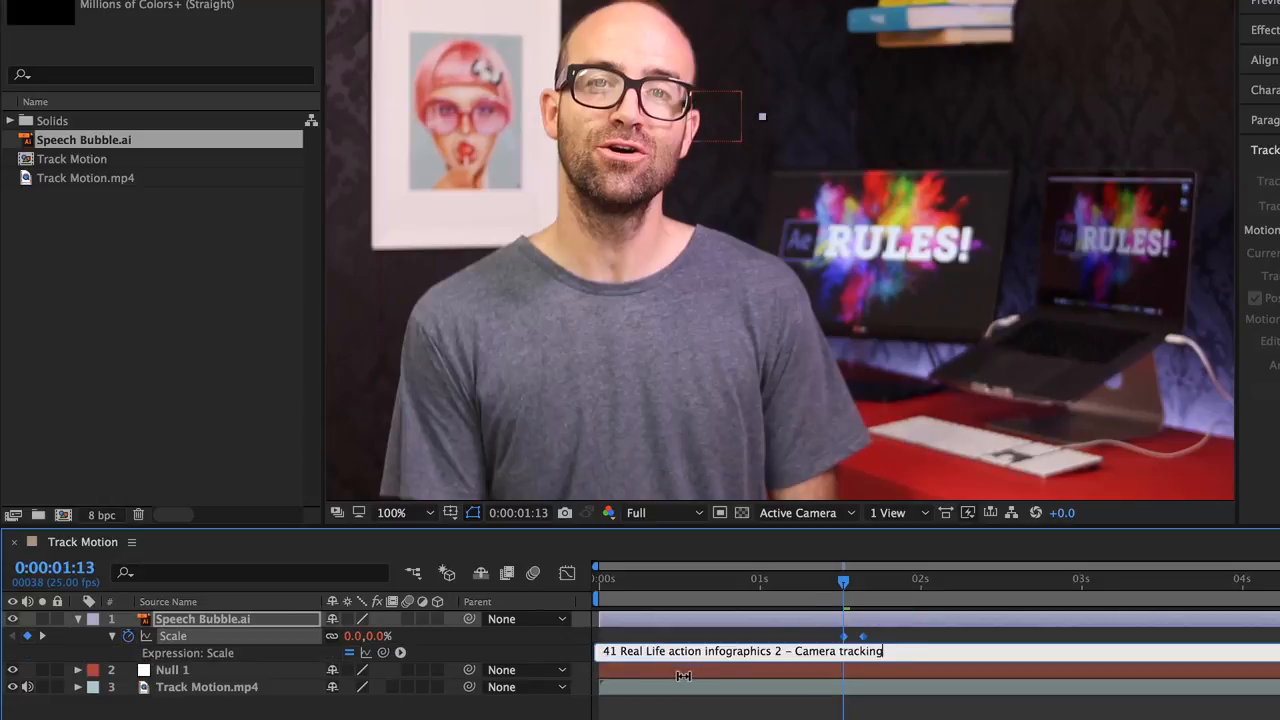
{"action": "left_click", "coordinate": [700, 710]}
{"action": "left_click", "coordinate": [770, 662]}
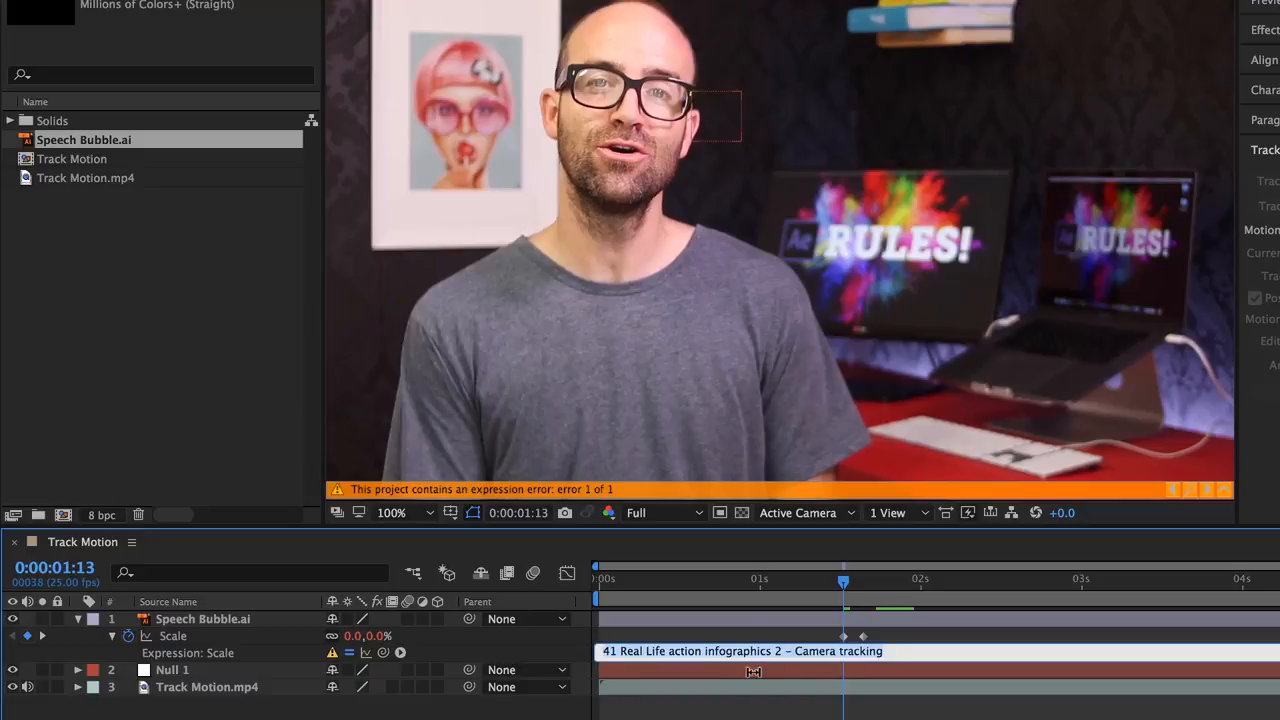
Copy the Inertial Bounce code from the text editor and replace the speech bubble's Scale expression with it.
{"action": "key", "text": "super+Tab"}
{"action": "key", "text": "super+Tab"}
{"action": "key", "text": "super+Tab"}
{"action": "key", "text": "super+Tab"}
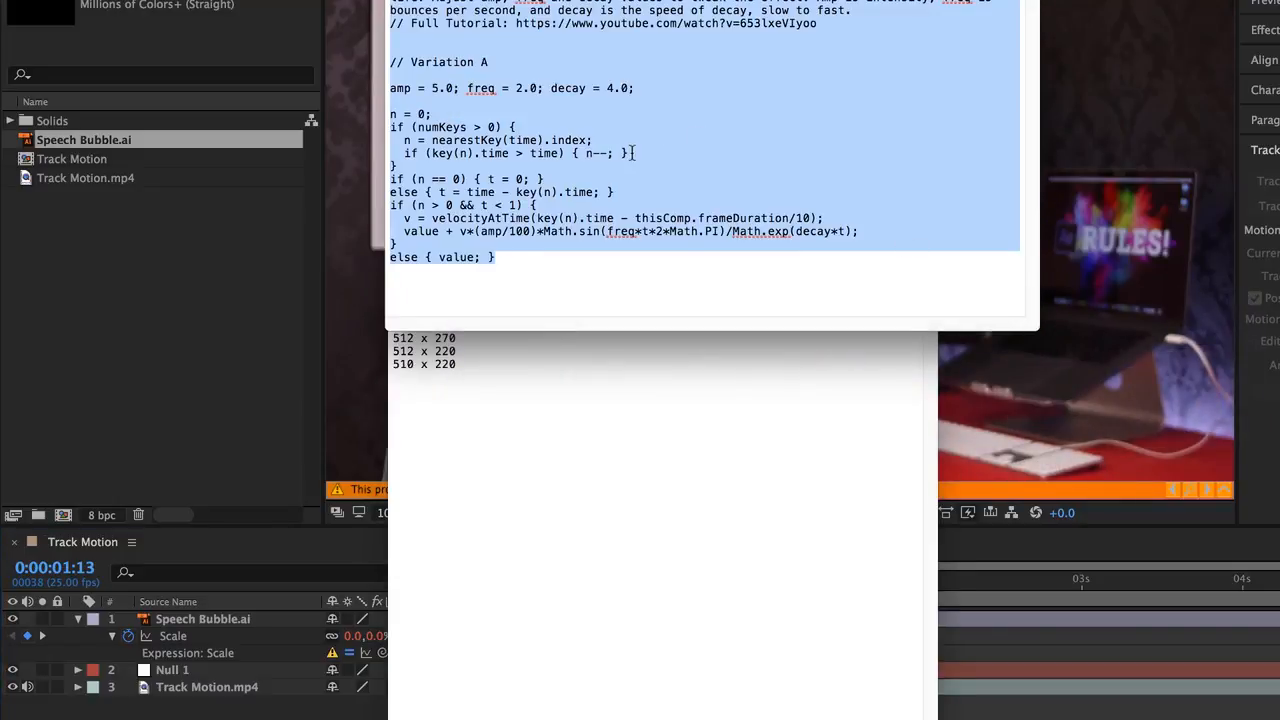
{"action": "key", "text": "super+Tab"}
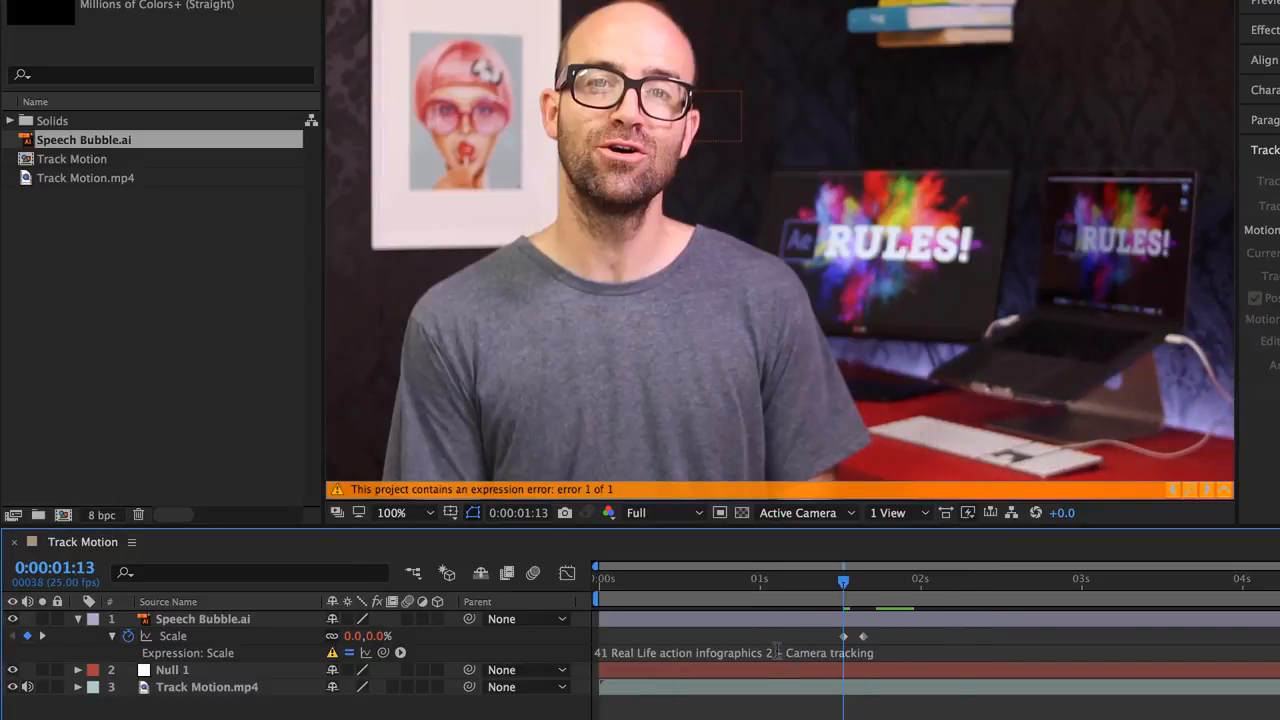
{"action": "left_click", "coordinate": [776, 652]}
{"action": "key", "text": "super+v"}
{"action": "key", "text": "KP_Enter"}
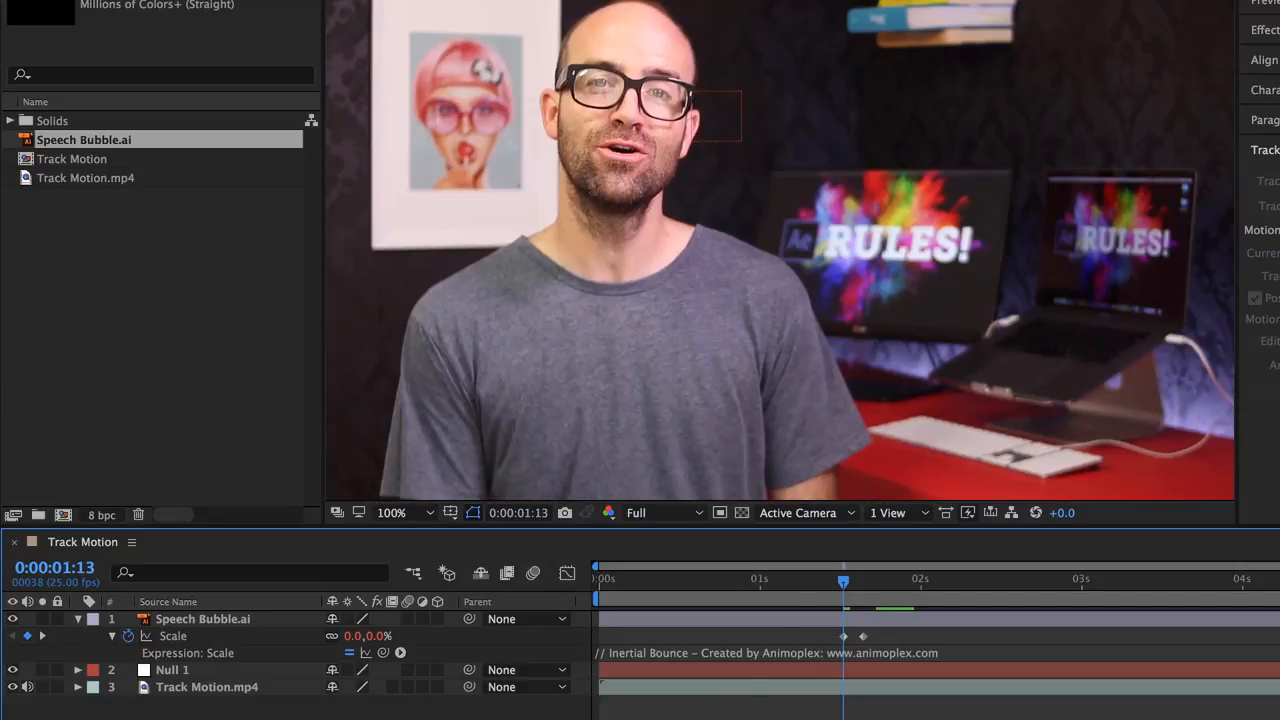
Play back the composition to check the speech bubble's bouncing entrance.
{"action": "left_click_drag", "start_coordinate": [845, 585], "coordinate": [823, 580]}
{"action": "key", "text": "space"}
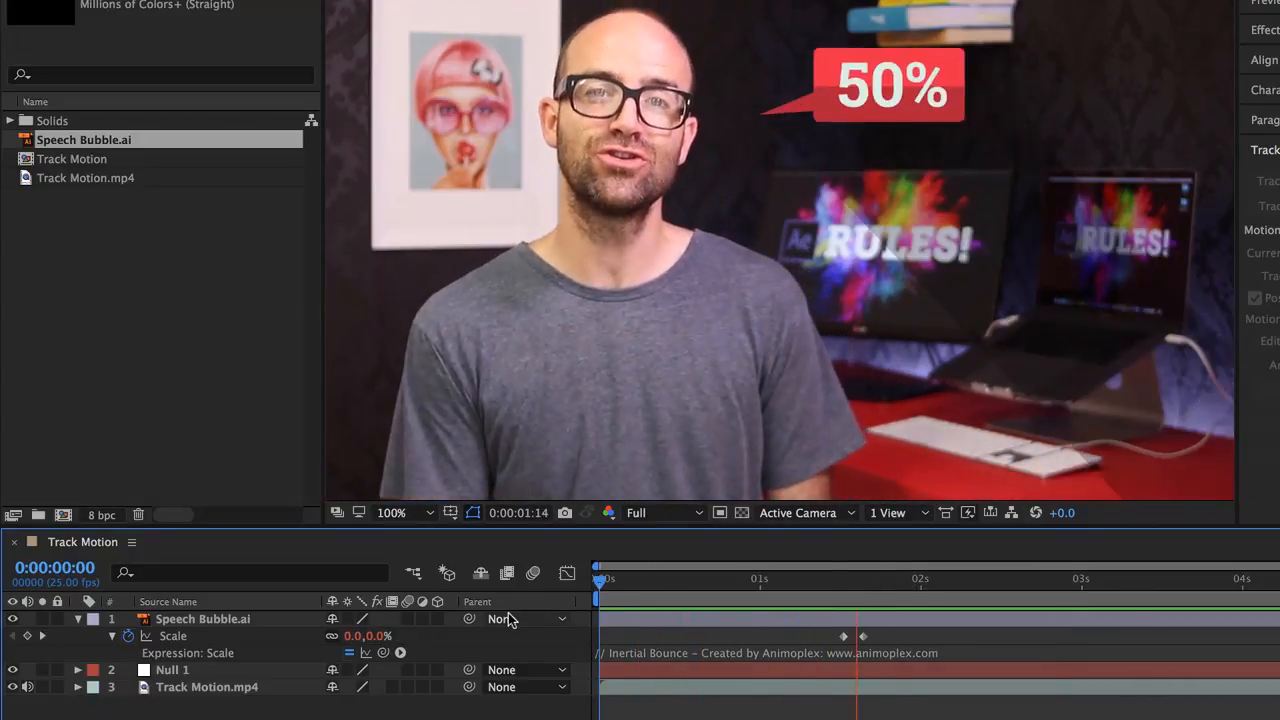
{"action": "key", "text": "space"}
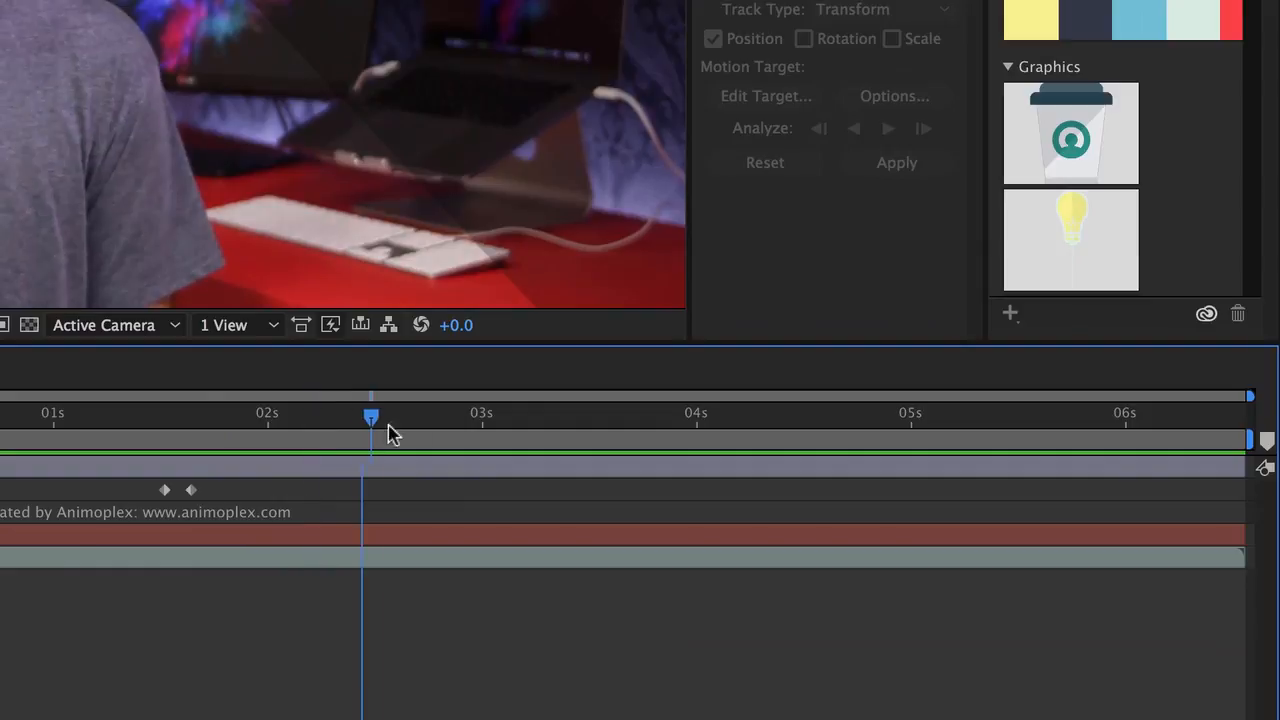
Try to parent the speech bubble layer to Null 1 with the current time at 0:00:05:18.
{"action": "left_click_drag", "start_coordinate": [390, 433], "coordinate": [1066, 437]}
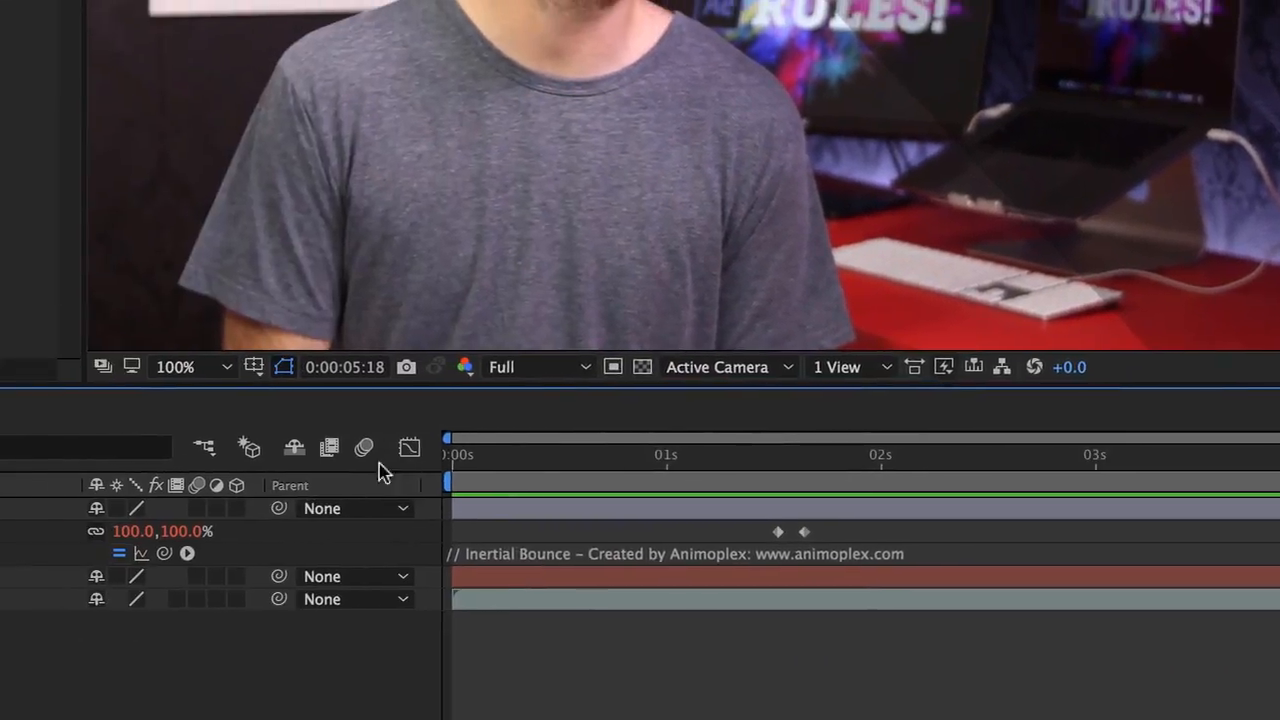
{"action": "left_click", "coordinate": [380, 512]}
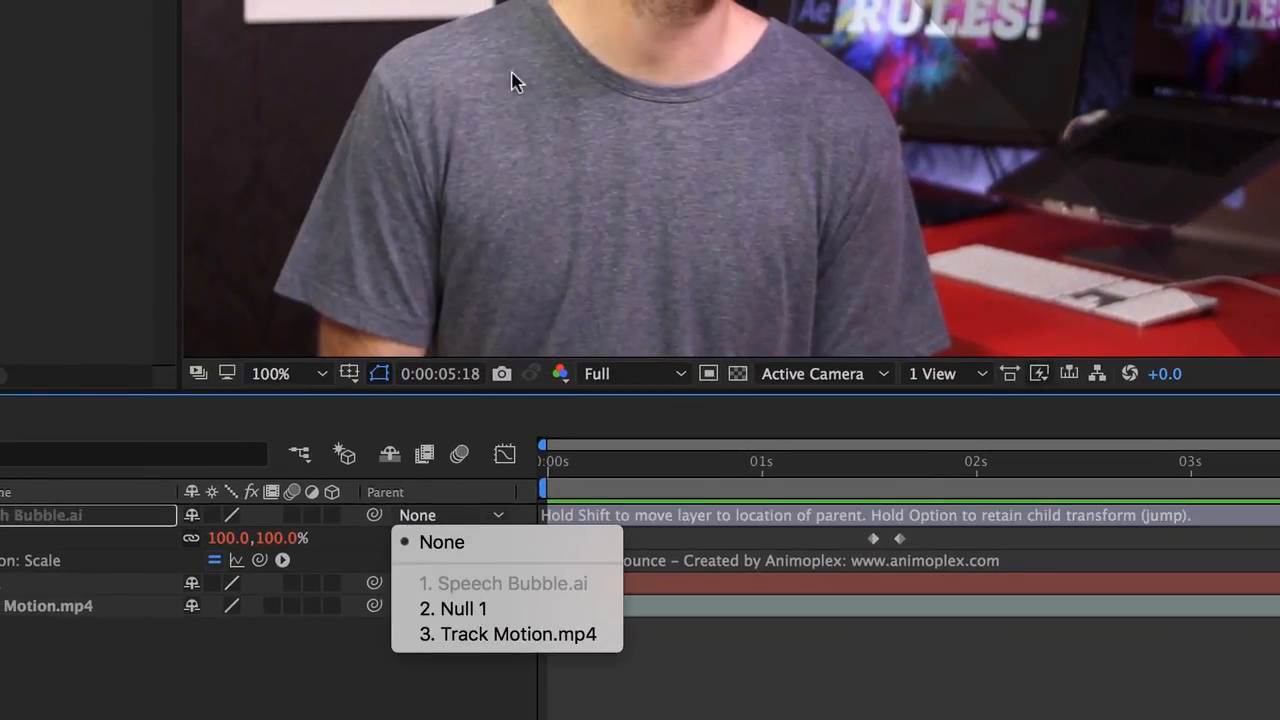
{"action": "left_click", "coordinate": [452, 608]}
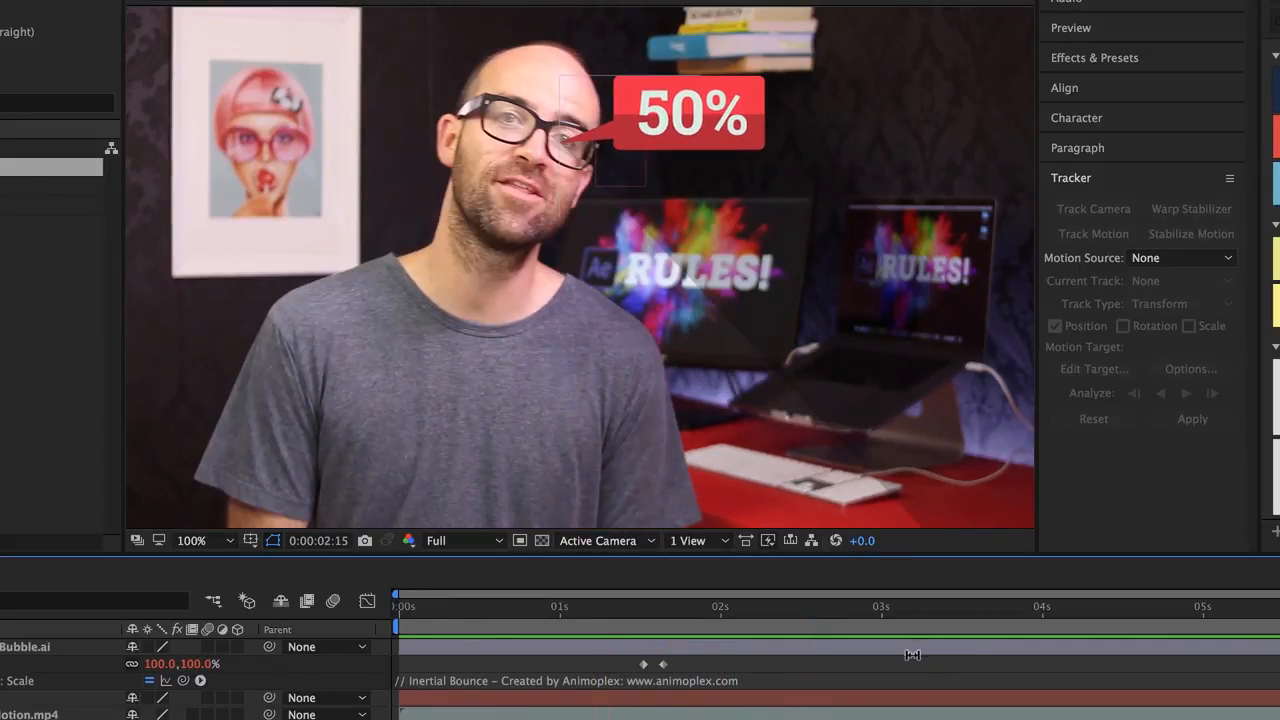
Return to 0:00:00:00 and parent the Speech Bubble.ai layer to Null 1.
{"action": "left_click_drag", "start_coordinate": [1262, 628], "coordinate": [372, 635]}
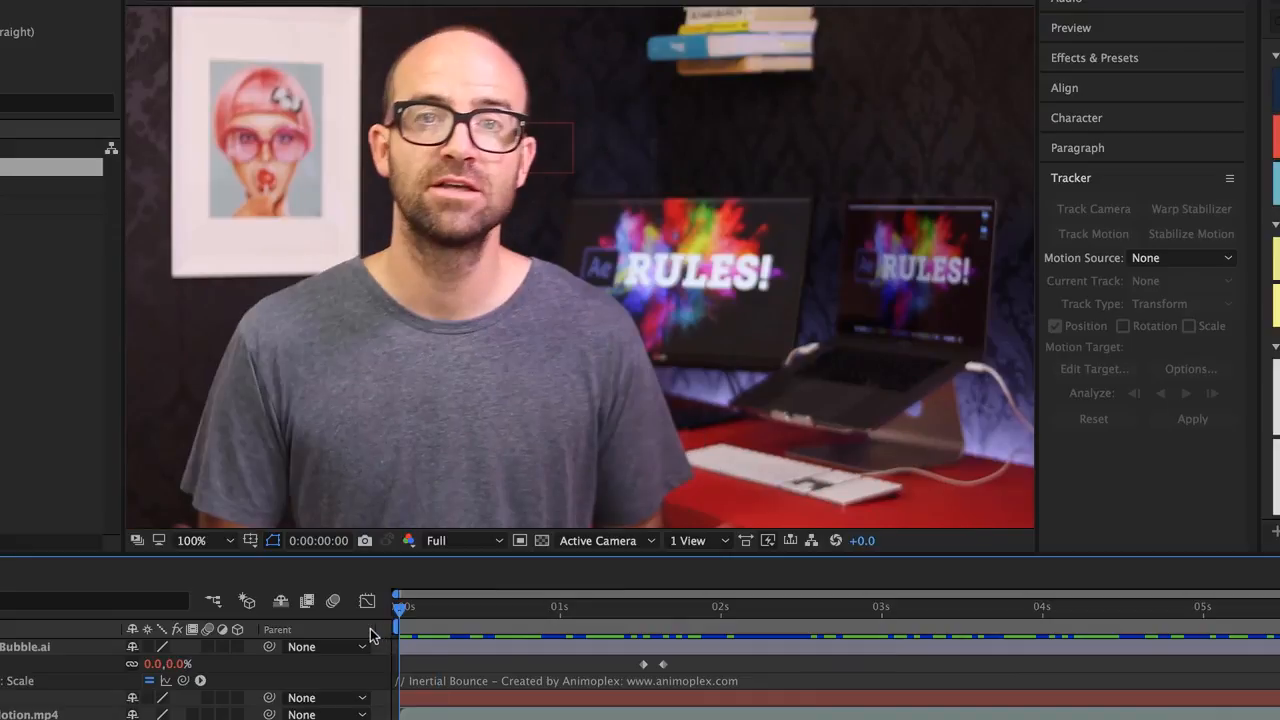
{"action": "left_click", "coordinate": [314, 650]}
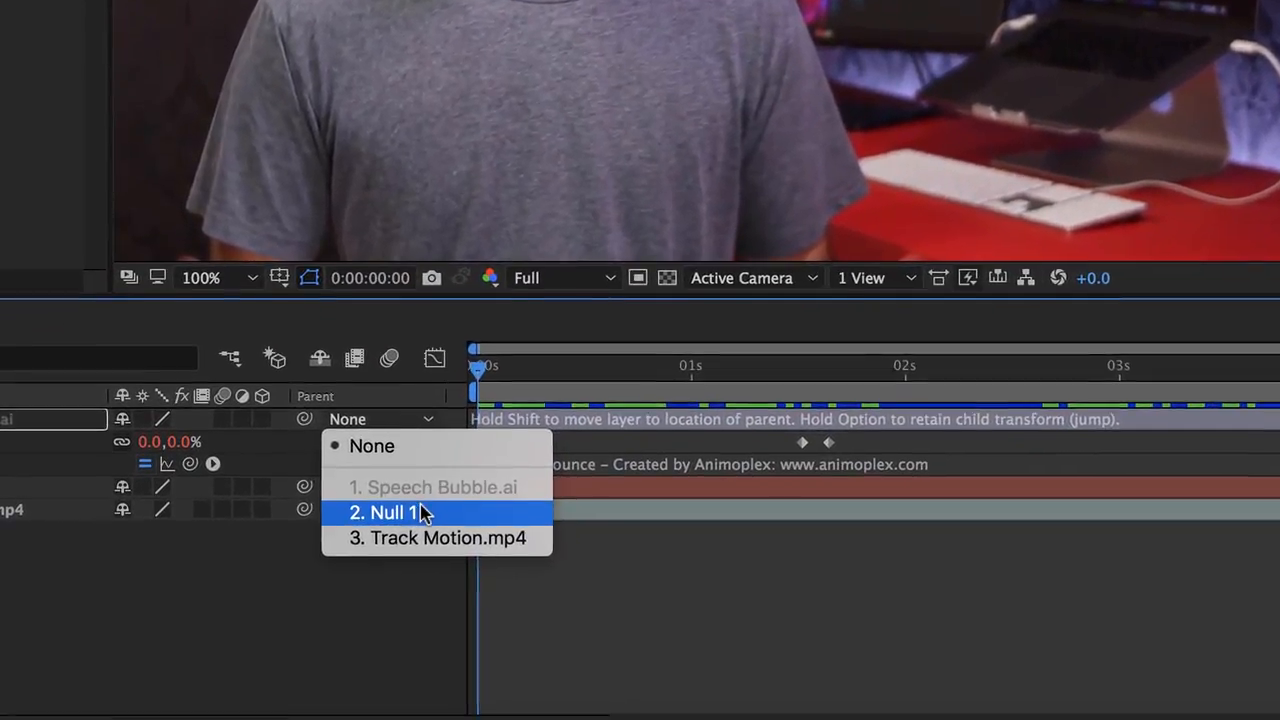
{"action": "left_click", "coordinate": [422, 512]}
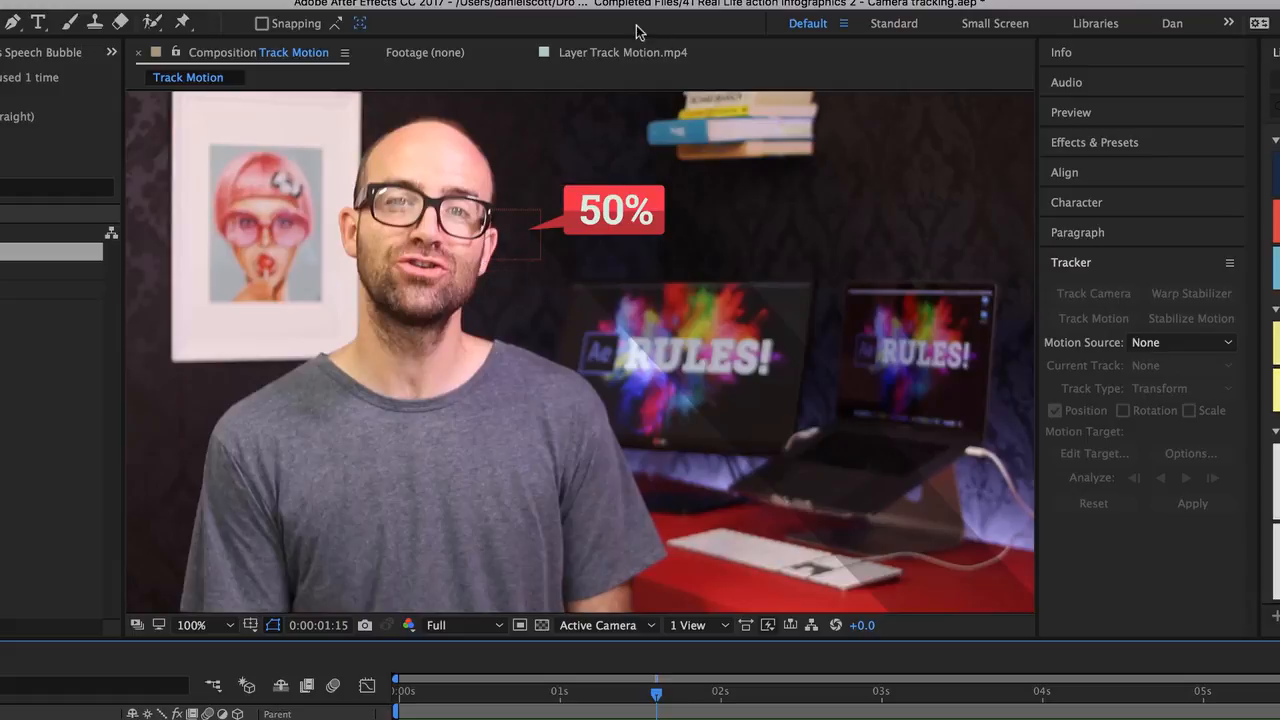
View the motion tracker points on the Track Motion.mp4 layer at the first frame, 0:00:00:00.
{"action": "left_click", "coordinate": [642, 52]}
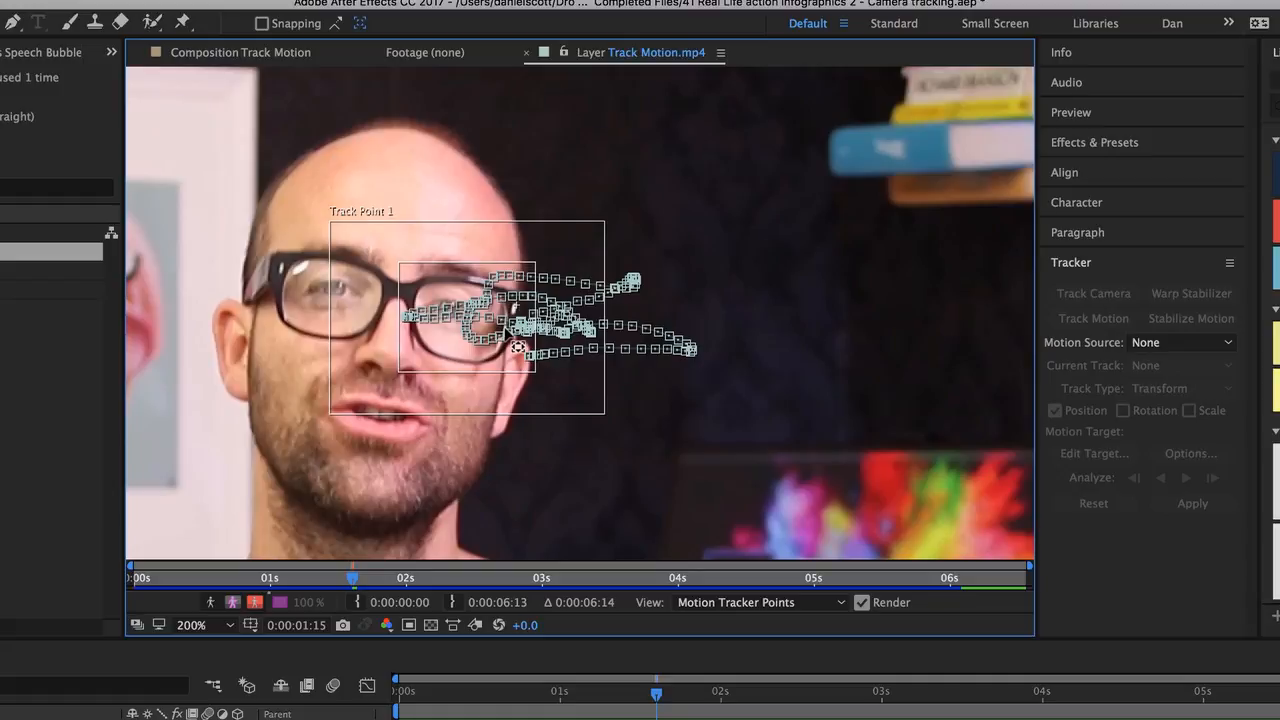
{"action": "left_click", "coordinate": [643, 708]}
{"action": "key", "text": "Home"}
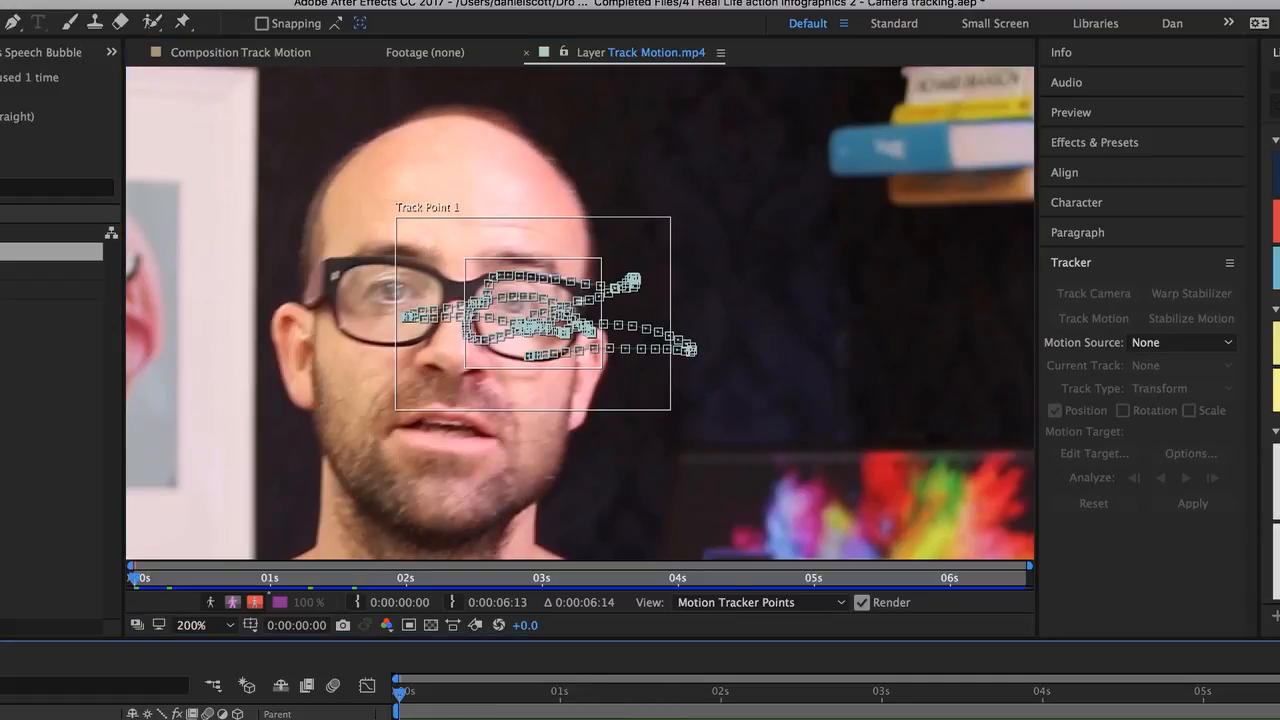